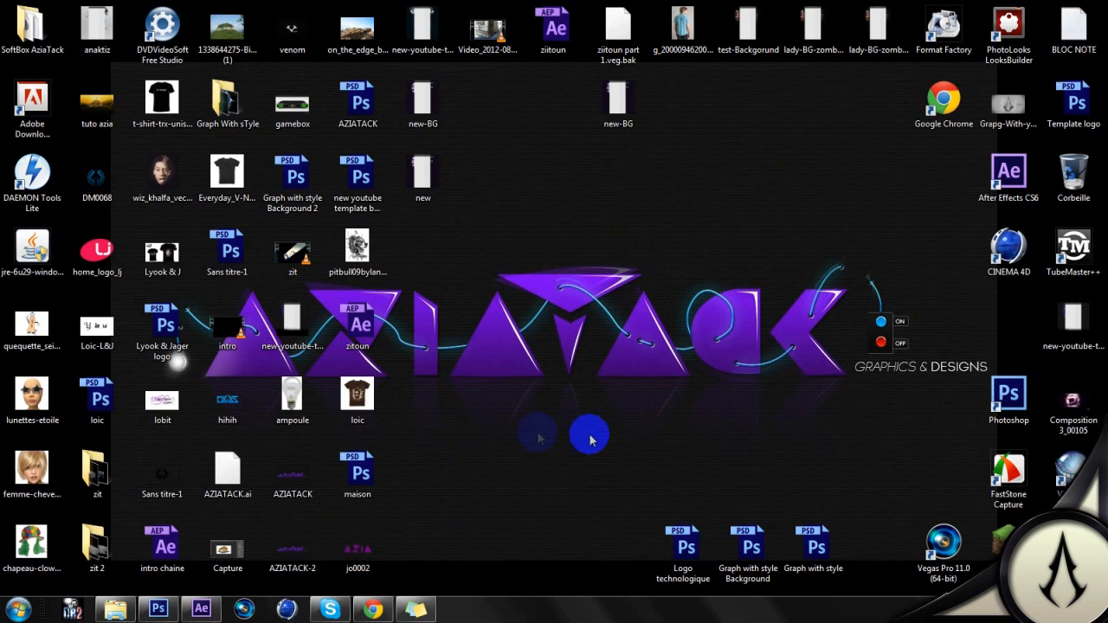
# Step: Switch to Photoshop and look over the photo of the woman in black and the WallPaperHD 049 road image
pyautogui.click(158, 609)
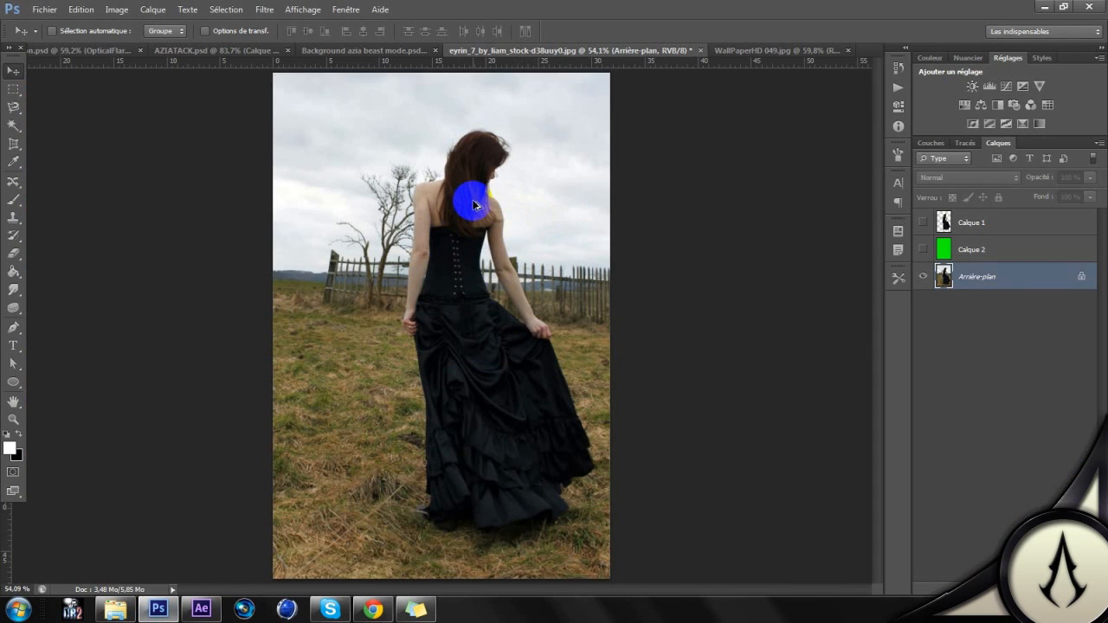
pyautogui.scroll(4, 475, 206)
pyautogui.scroll(-4, 475, 206)
pyautogui.scroll(-2, 502, 384)
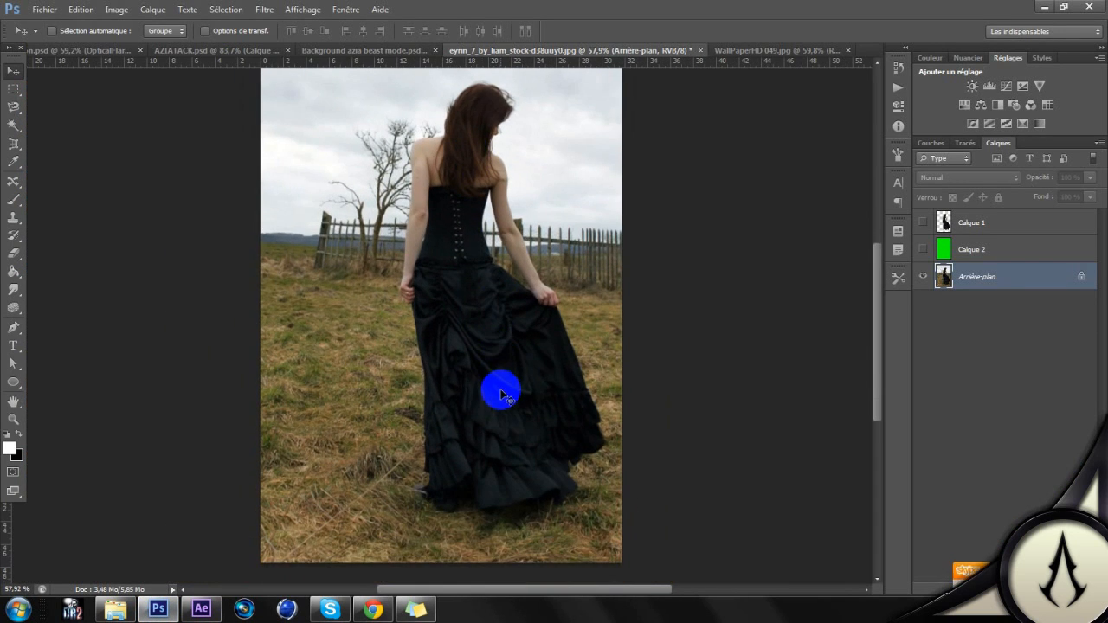
pyautogui.scroll(2, 502, 389)
pyautogui.click(804, 49)
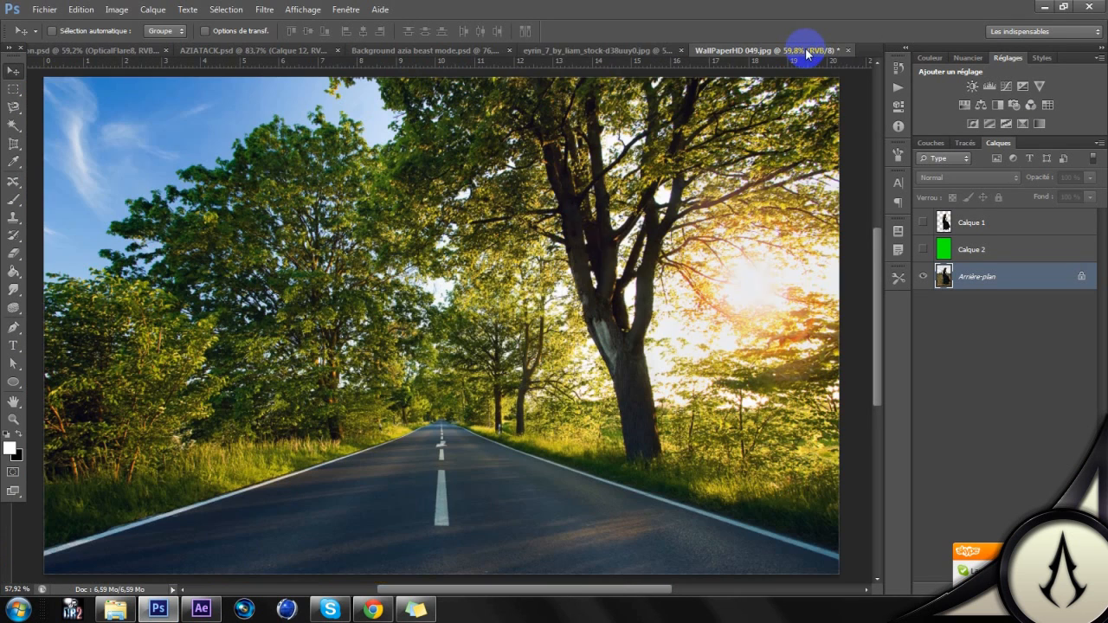
pyautogui.click(609, 49)
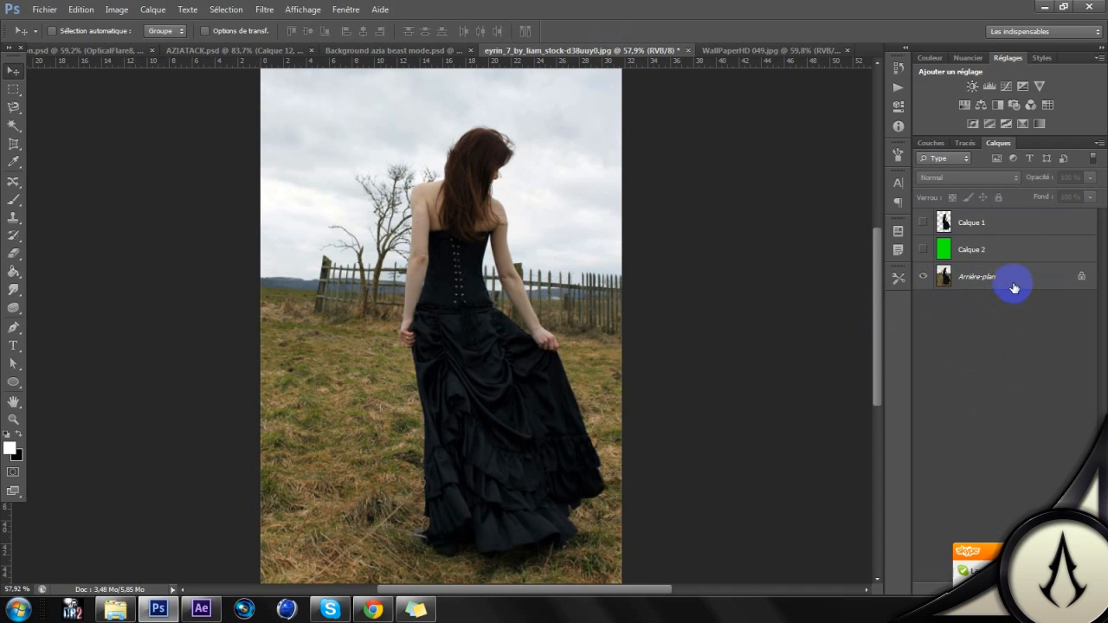
pyautogui.click(1014, 285)
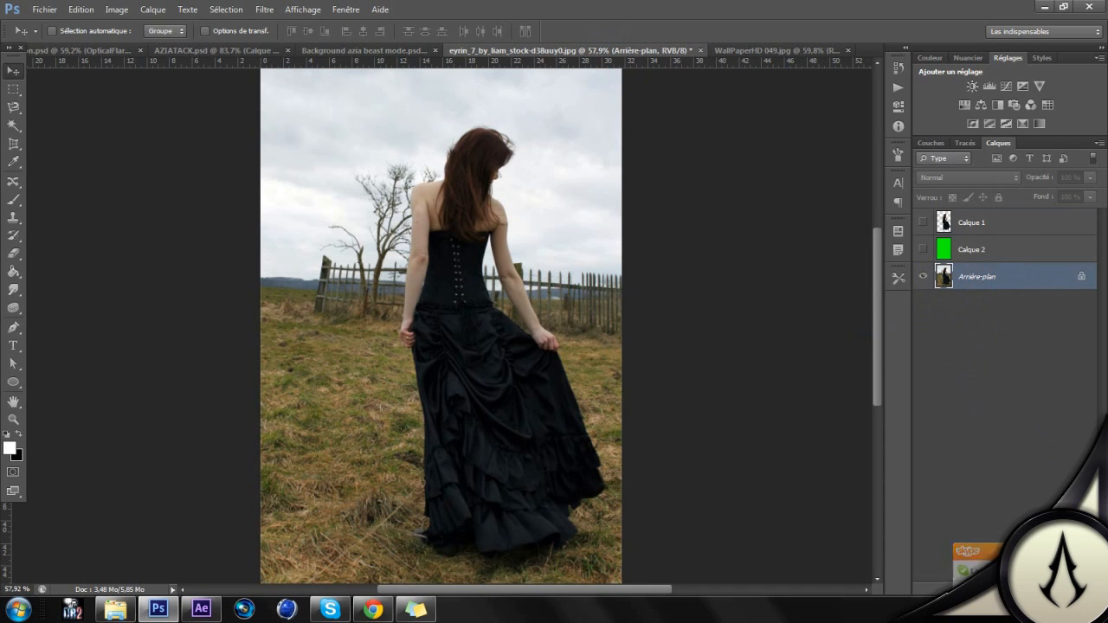
pyautogui.click(996, 326)
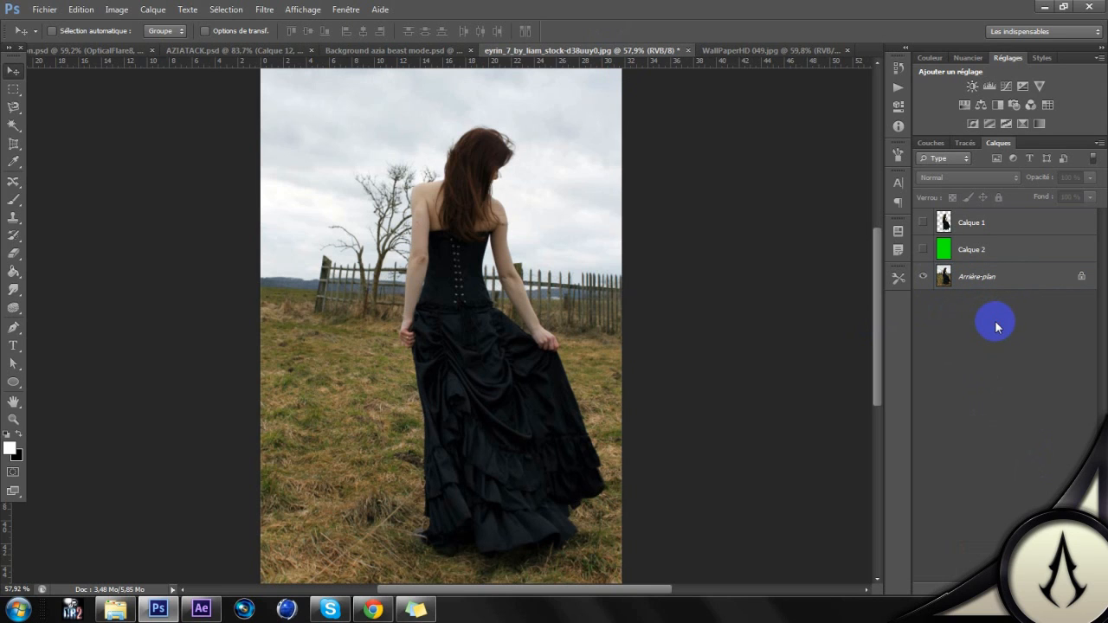
pyautogui.scroll(5, 502, 253)
pyautogui.scroll(-9, 514, 227)
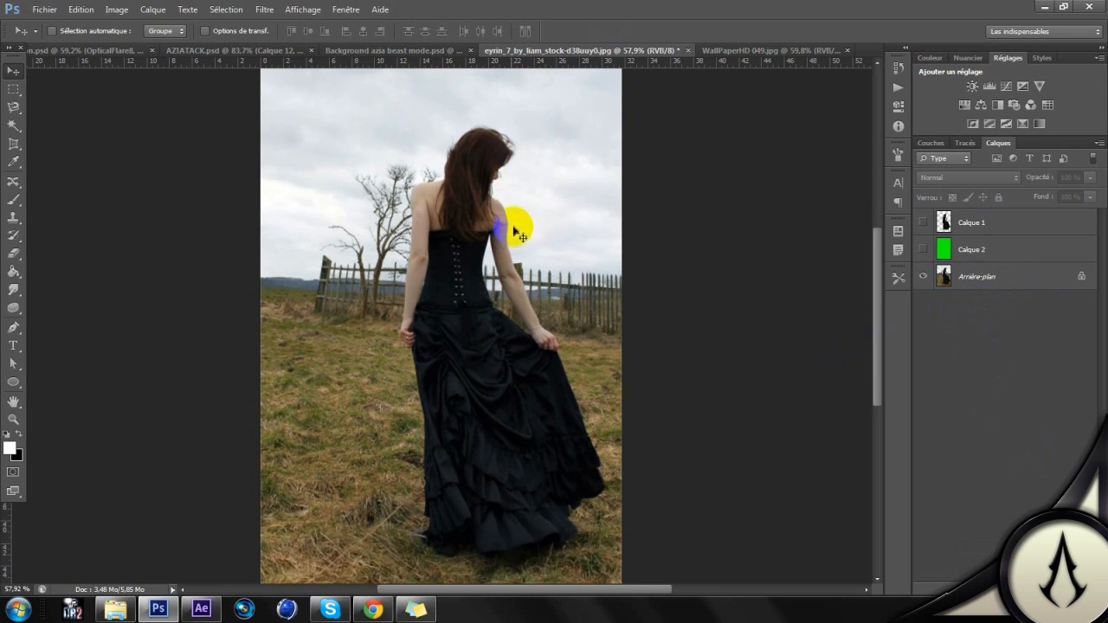
pyautogui.scroll(4, 514, 227)
pyautogui.scroll(3, 514, 228)
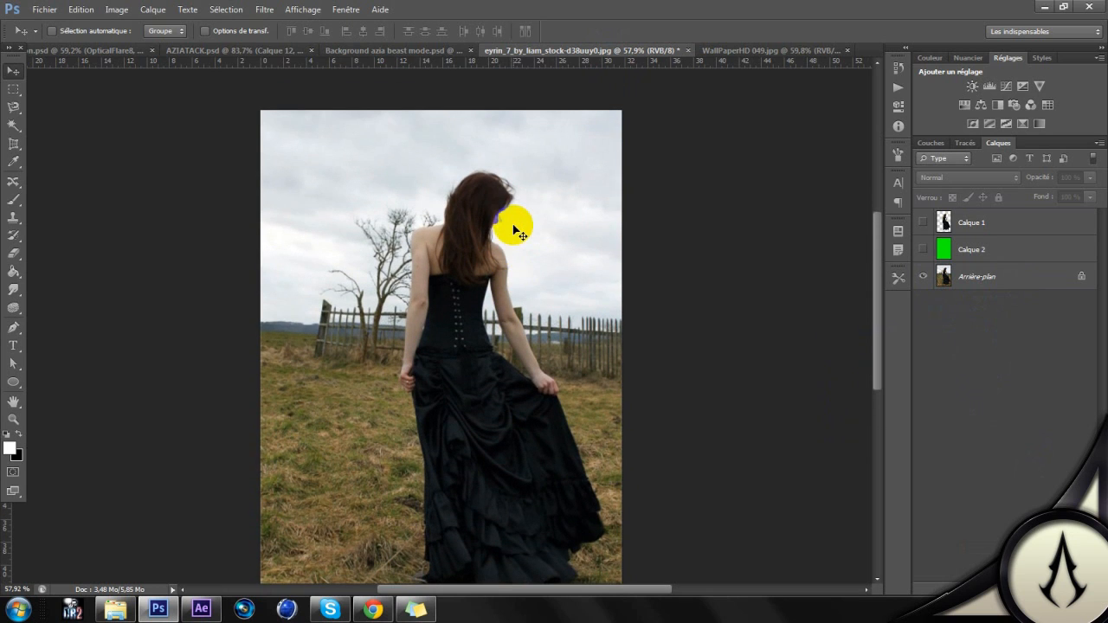
pyautogui.click(781, 52)
pyautogui.click(614, 50)
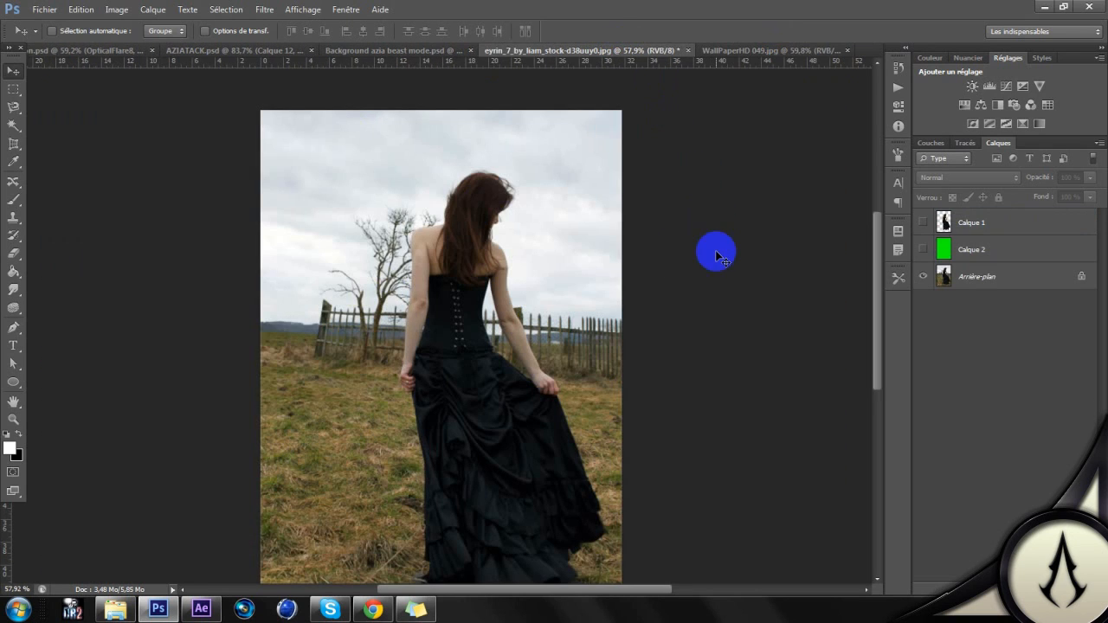
pyautogui.click(552, 264)
pyautogui.scroll(-3, 551, 264)
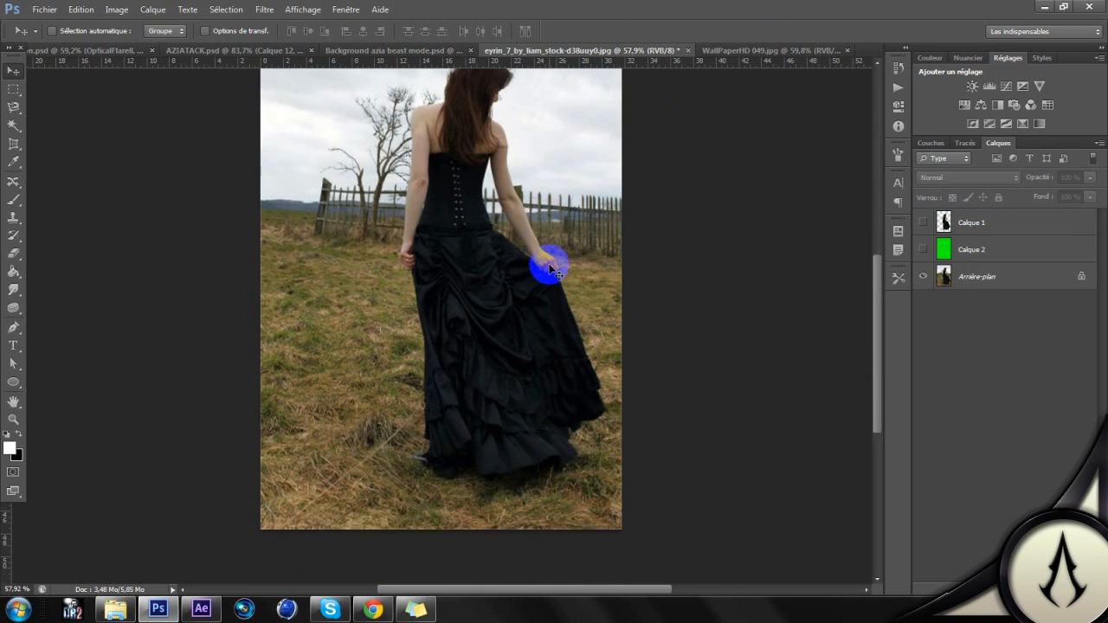
pyautogui.scroll(2, 548, 265)
pyautogui.scroll(1, 552, 270)
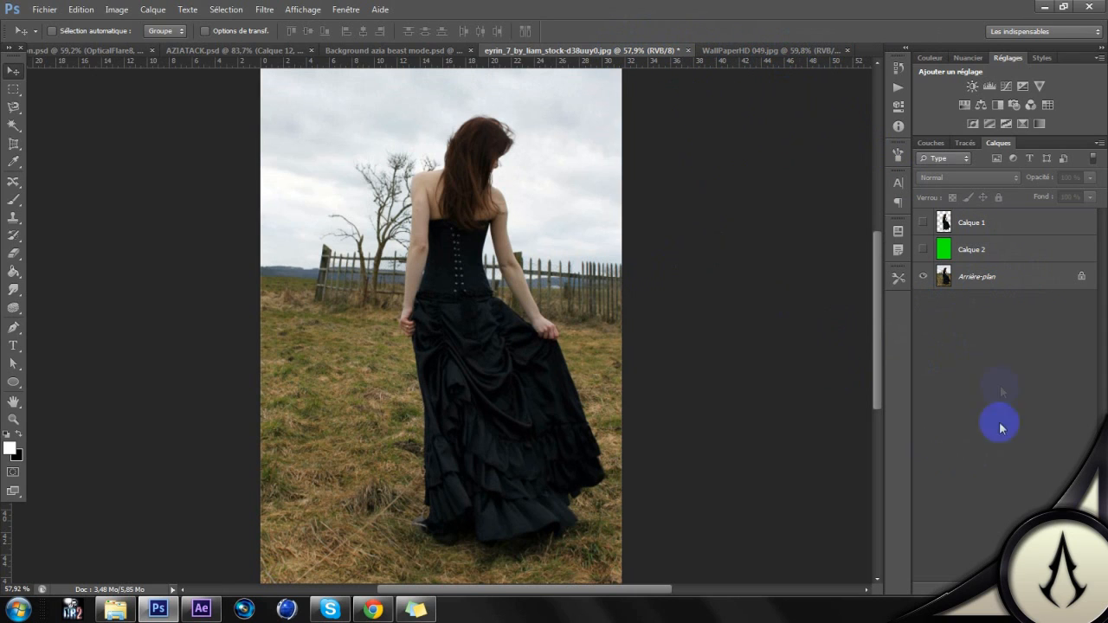
pyautogui.click(923, 276)
pyautogui.click(923, 276)
pyautogui.click(984, 279)
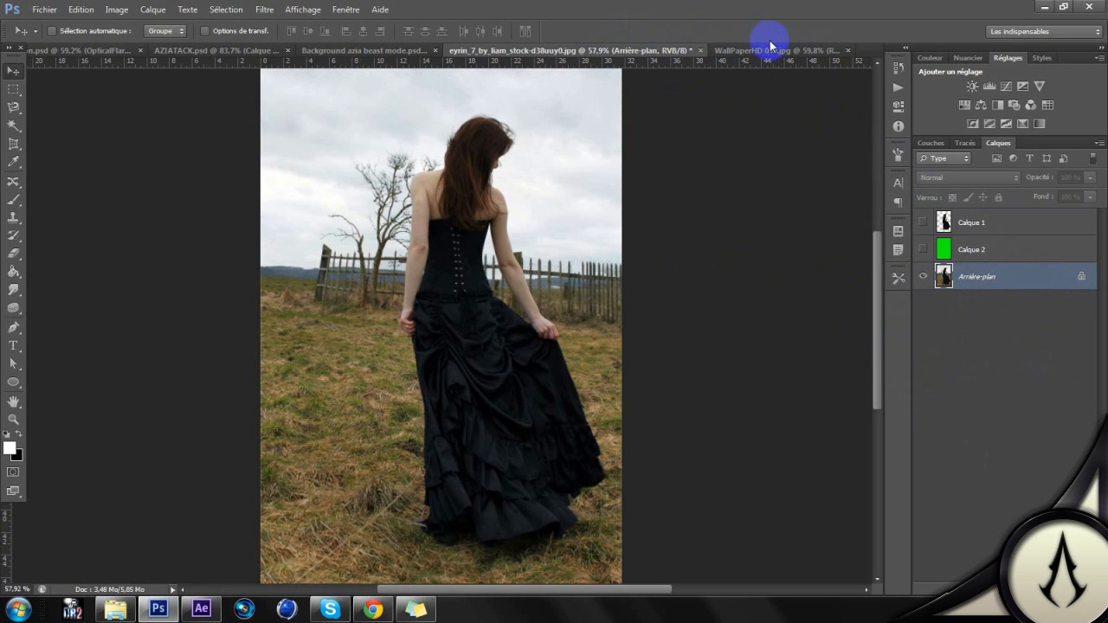
pyautogui.click(745, 50)
pyautogui.click(634, 53)
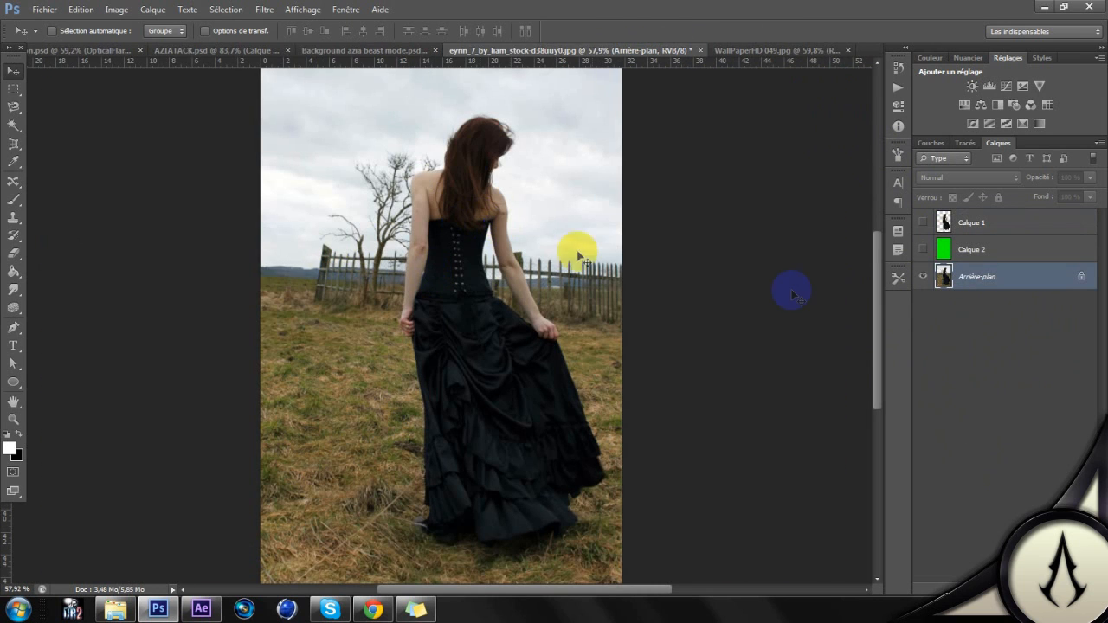
pyautogui.click(1026, 339)
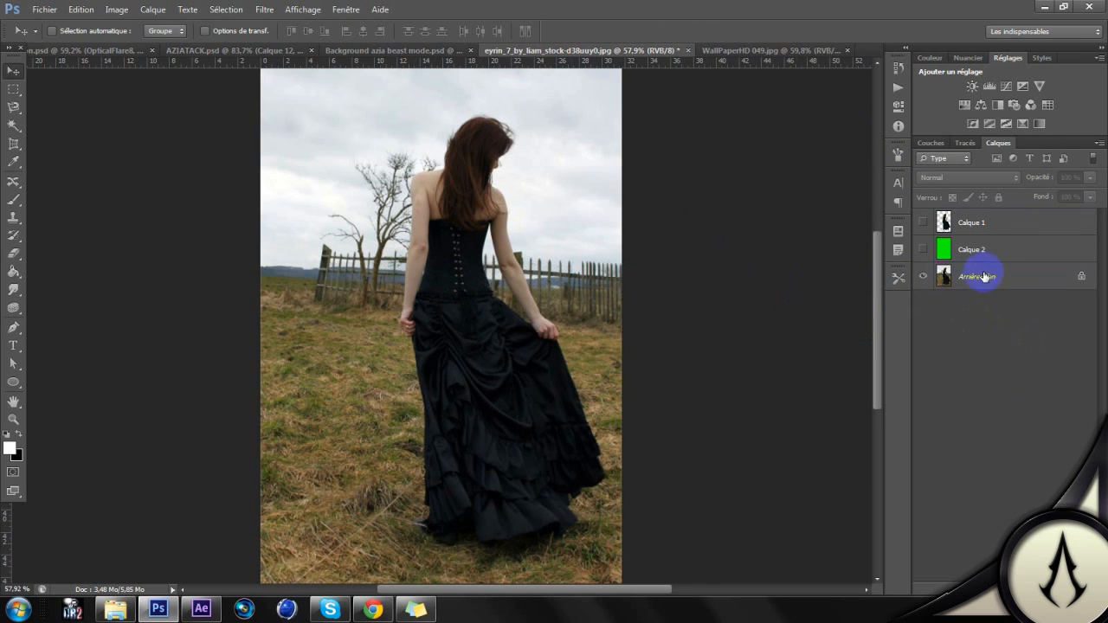
# Step: Make the Arrière-plan layer active in the woman's photo and choose the Magnetic Lasso tool
pyautogui.click(1042, 287)
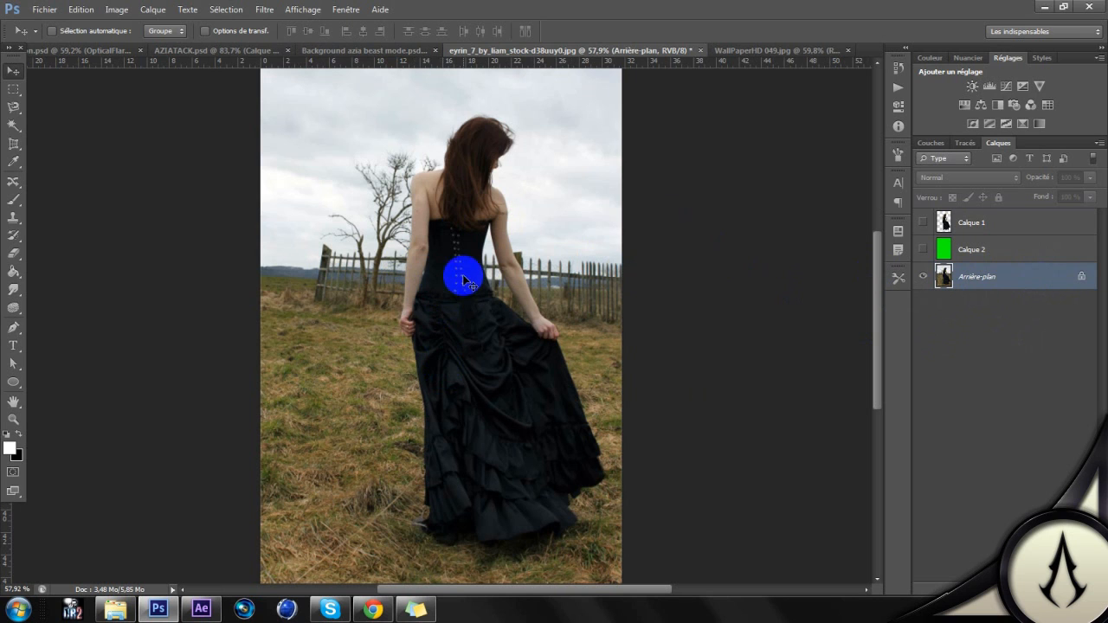
pyautogui.click(13, 106)
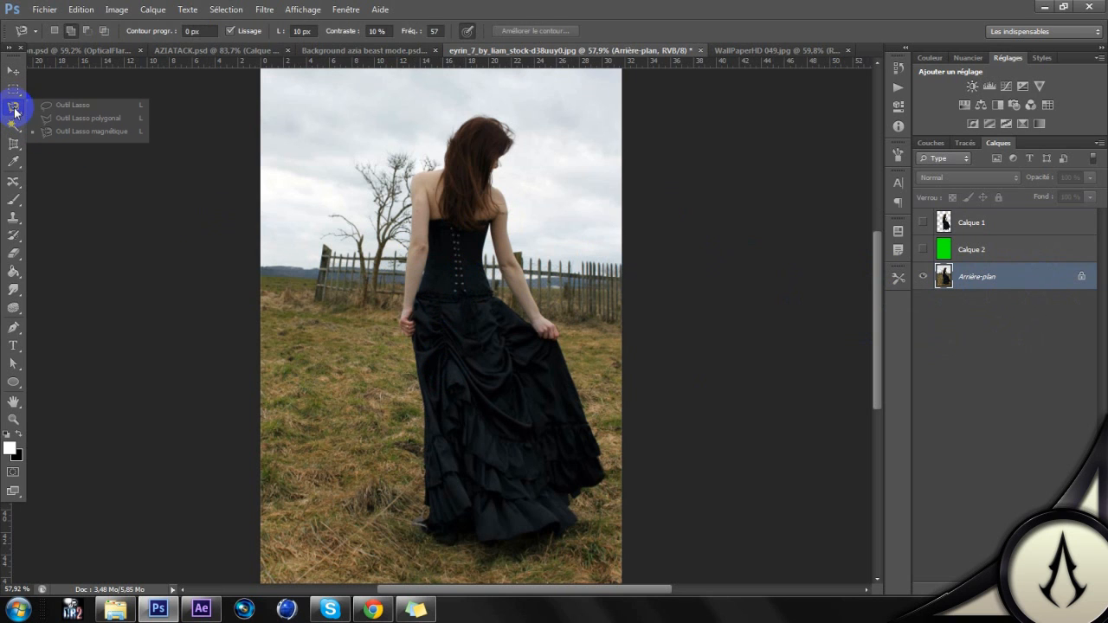
pyautogui.scroll(3, 537, 252)
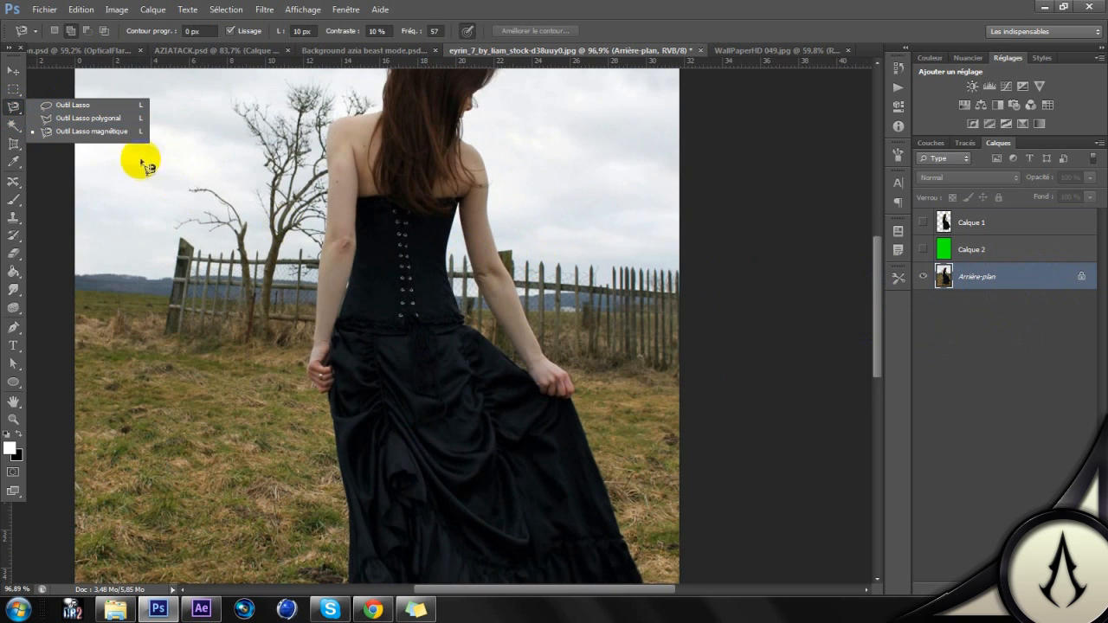
pyautogui.click(108, 133)
# Step: Start the magnetic lasso outline where the hair meets the woman's left-hand shoulder and trace down the outer arm to the hand
pyautogui.scroll(2, 426, 199)
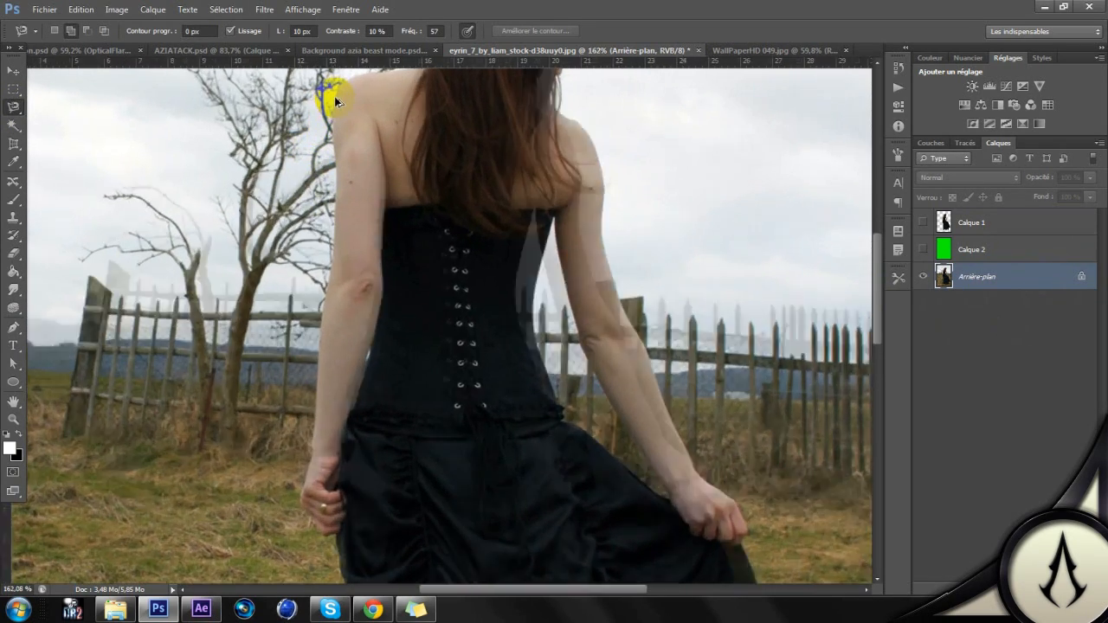
pyautogui.scroll(3, 334, 96)
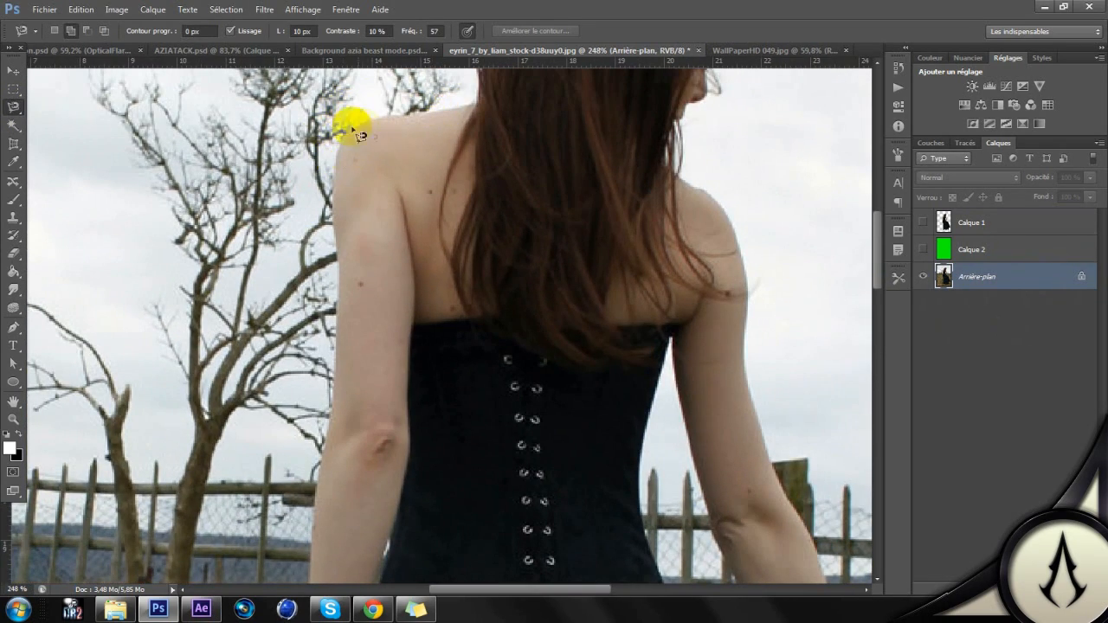
pyautogui.scroll(-2, 326, 230)
pyautogui.scroll(-1, 328, 229)
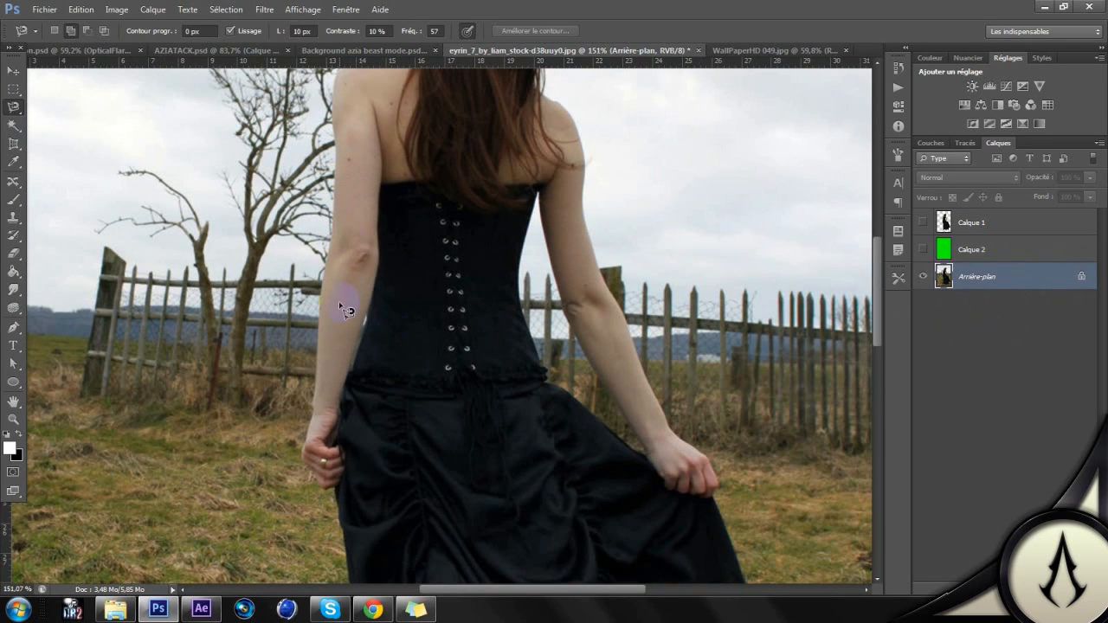
pyautogui.scroll(-3, 338, 328)
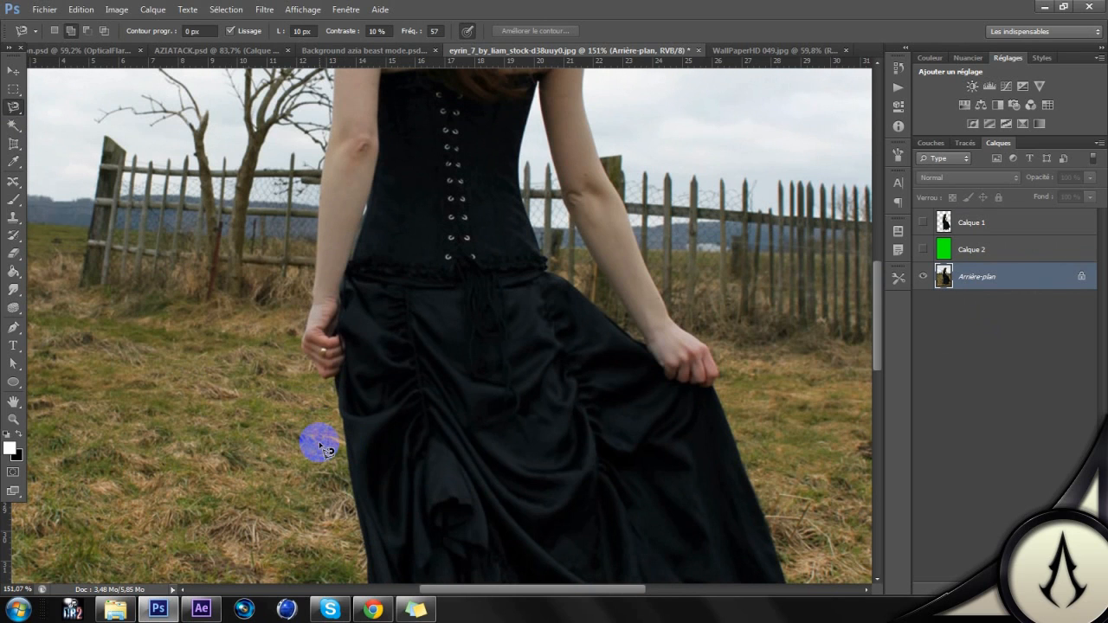
pyautogui.scroll(-3, 383, 485)
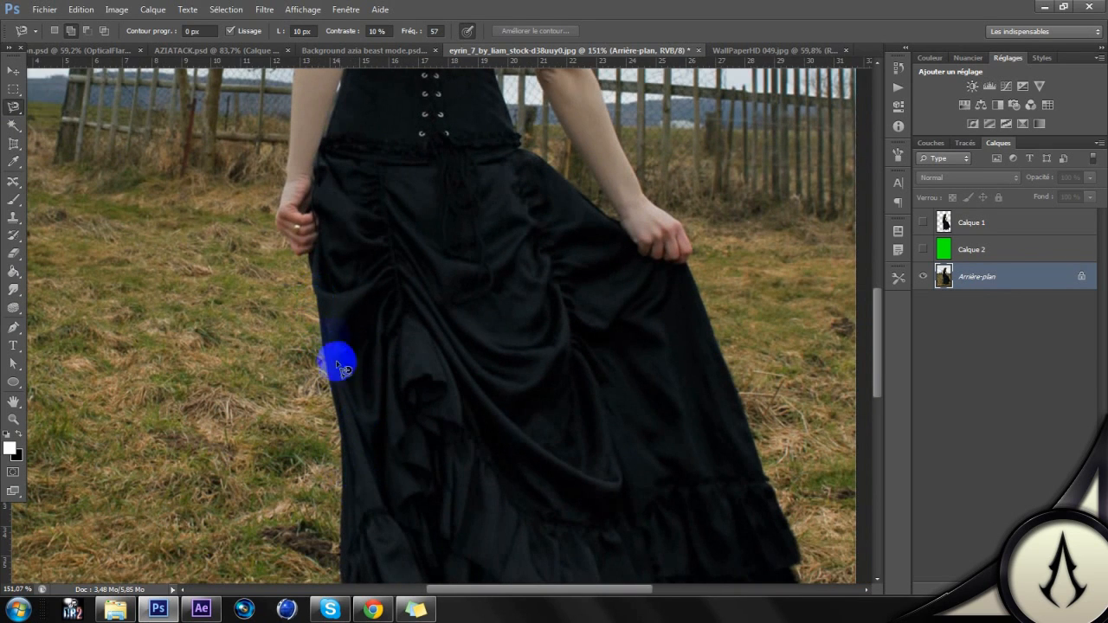
pyautogui.scroll(10, 286, 248)
pyautogui.moveTo(335, 221); pyautogui.dragTo(359, 294)
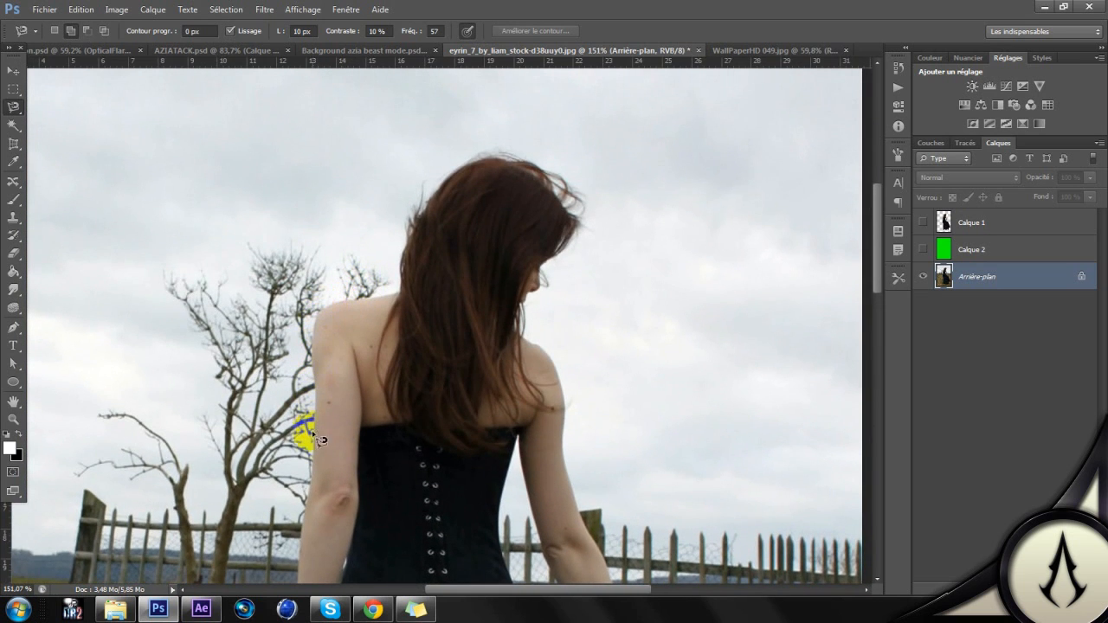
pyautogui.moveTo(392, 379); pyautogui.dragTo(422, 294)
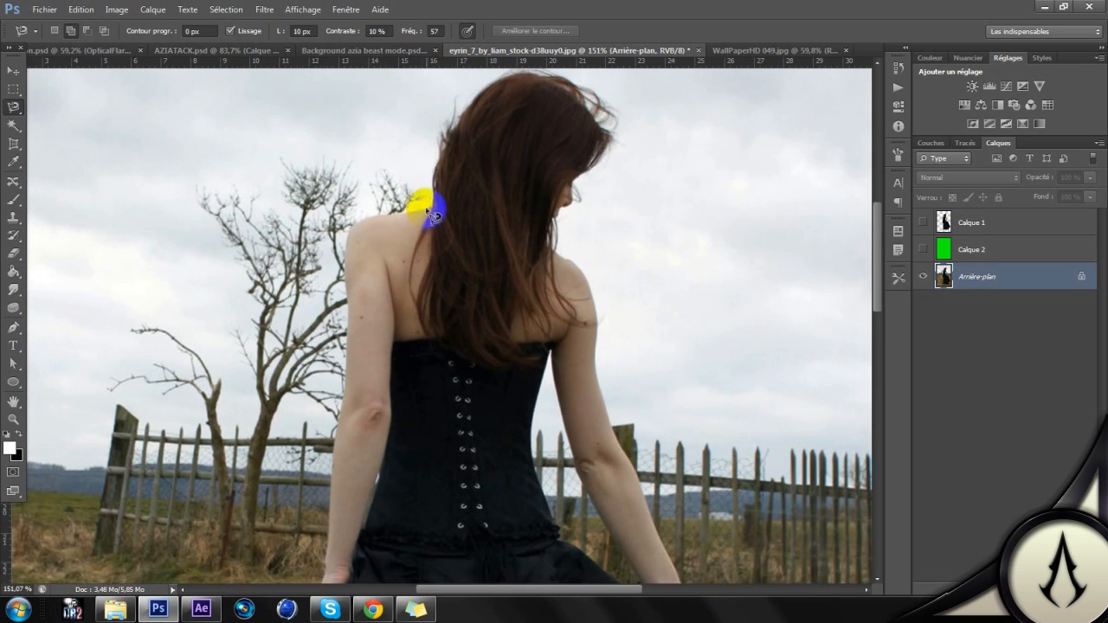
pyautogui.moveTo(418, 215); pyautogui.dragTo(366, 227)
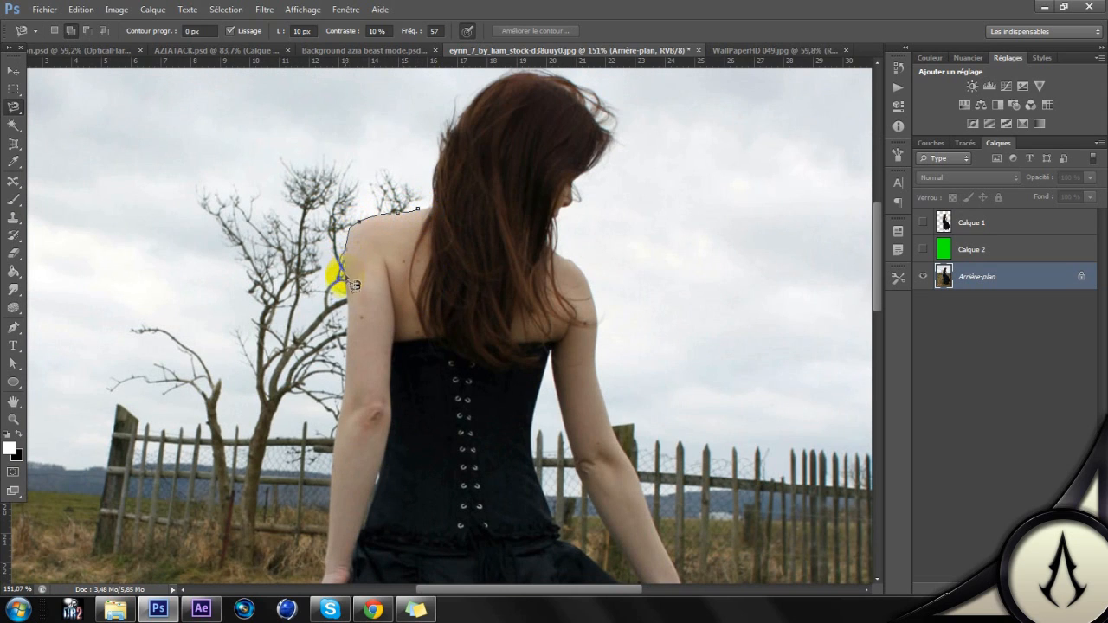
pyautogui.moveTo(344, 329); pyautogui.dragTo(348, 201)
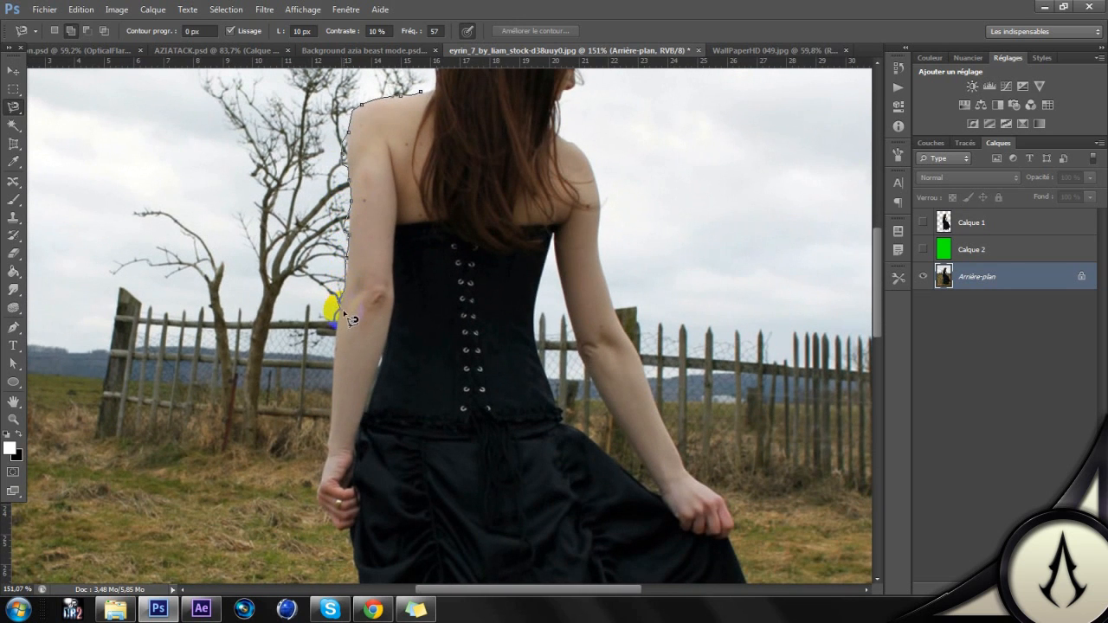
pyautogui.moveTo(332, 360); pyautogui.dragTo(334, 250)
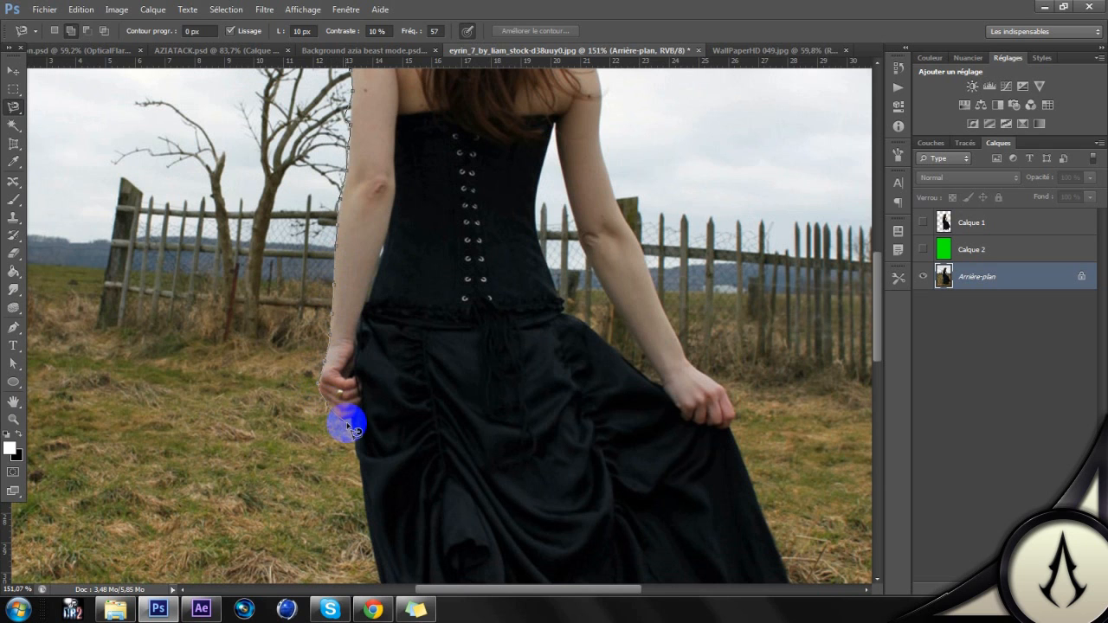
# Step: Continue the lasso outline around the hand and down the left edge of the black skirt
pyautogui.moveTo(354, 407); pyautogui.dragTo(366, 239)
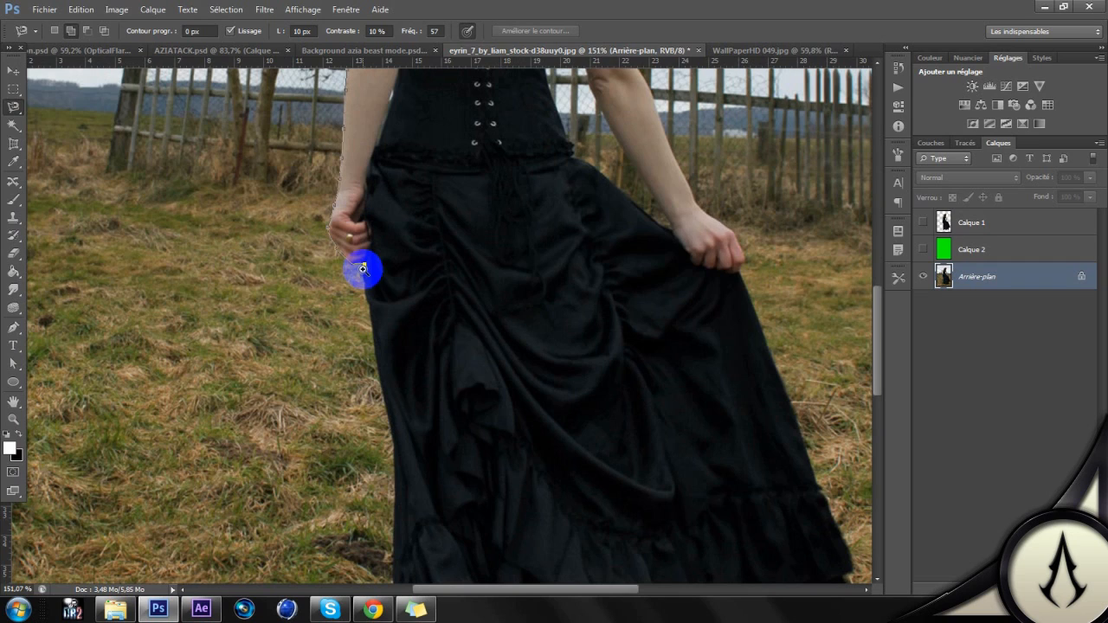
pyautogui.scroll(2, 363, 269)
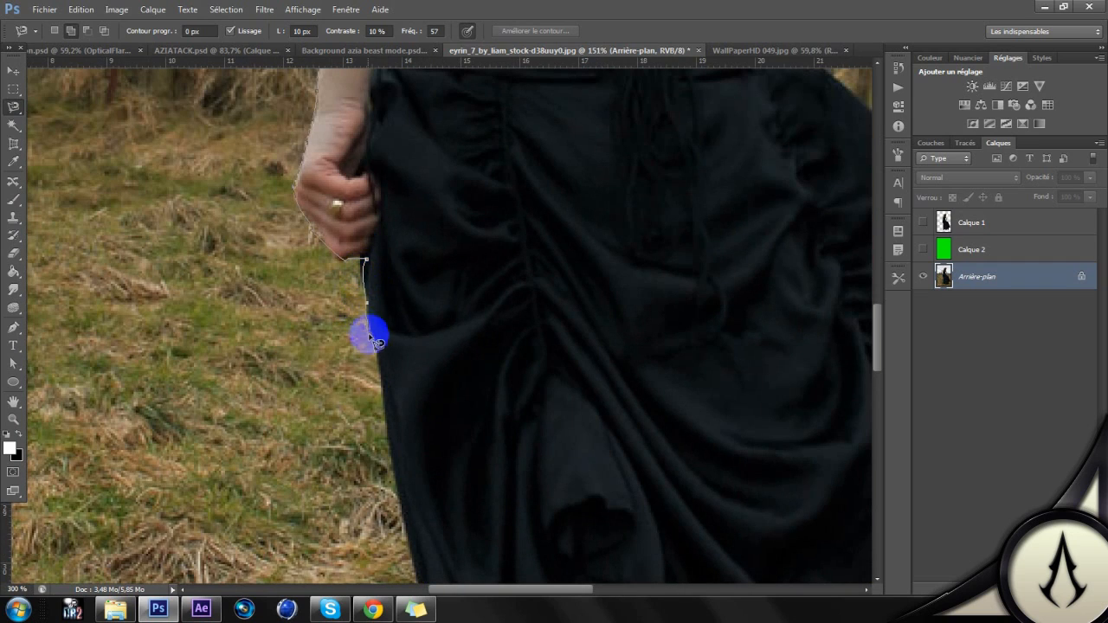
pyautogui.moveTo(379, 373)
pyautogui.mouseDown()
pyautogui.moveTo(360, 149)
pyautogui.moveTo(400, 312)
pyautogui.moveTo(391, 315)
pyautogui.moveTo(411, 444)
pyautogui.mouseUp()
pyautogui.moveTo(411, 443)
pyautogui.mouseDown()
pyautogui.moveTo(415, 131)
pyautogui.moveTo(426, 275)
pyautogui.moveTo(412, 400)
pyautogui.moveTo(425, 457)
pyautogui.moveTo(419, 152)
pyautogui.moveTo(408, 329)
pyautogui.moveTo(441, 341)
pyautogui.moveTo(423, 399)
pyautogui.moveTo(373, 392)
pyautogui.moveTo(346, 405)
pyautogui.moveTo(343, 448)
pyautogui.moveTo(436, 511)
pyautogui.moveTo(536, 548)
pyautogui.moveTo(570, 545)
pyautogui.moveTo(594, 519)
pyautogui.moveTo(590, 473)
pyautogui.moveTo(609, 482)
pyautogui.moveTo(497, 324)
pyautogui.moveTo(371, 249)
pyautogui.moveTo(233, 257)
pyautogui.mouseUp()
# Step: Trace the lasso outline along the skirt's bottom hem from beside the shoe to the rightmost fold, adding anchor points at the corners
pyautogui.click(594, 501)
pyautogui.click(589, 479)
pyautogui.click(594, 471)
pyautogui.press('space')
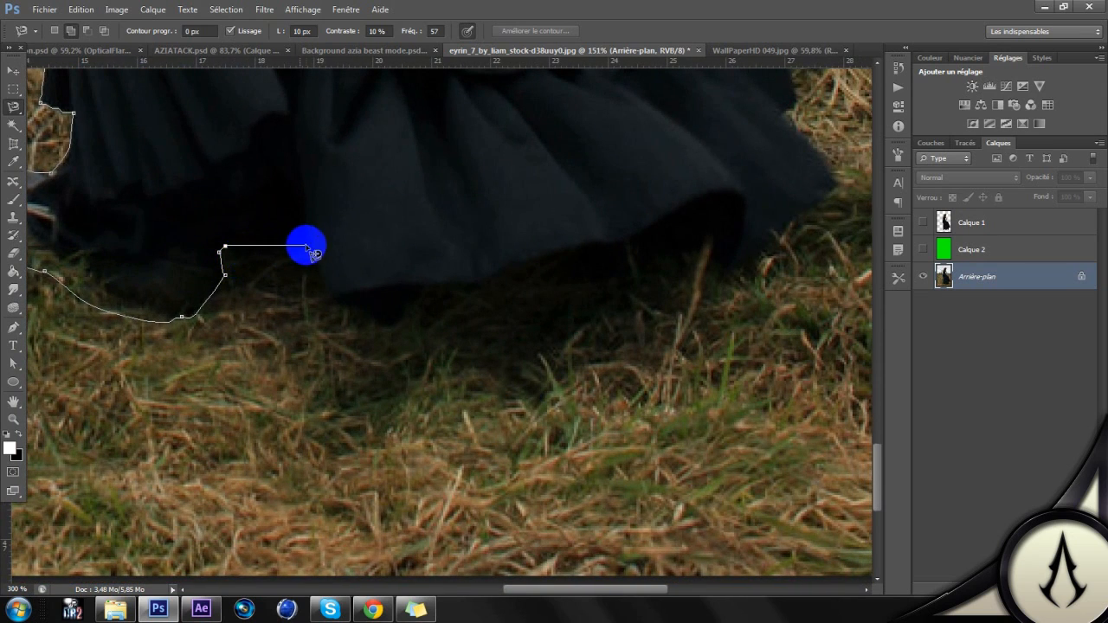
pyautogui.click(307, 247)
pyautogui.click(339, 300)
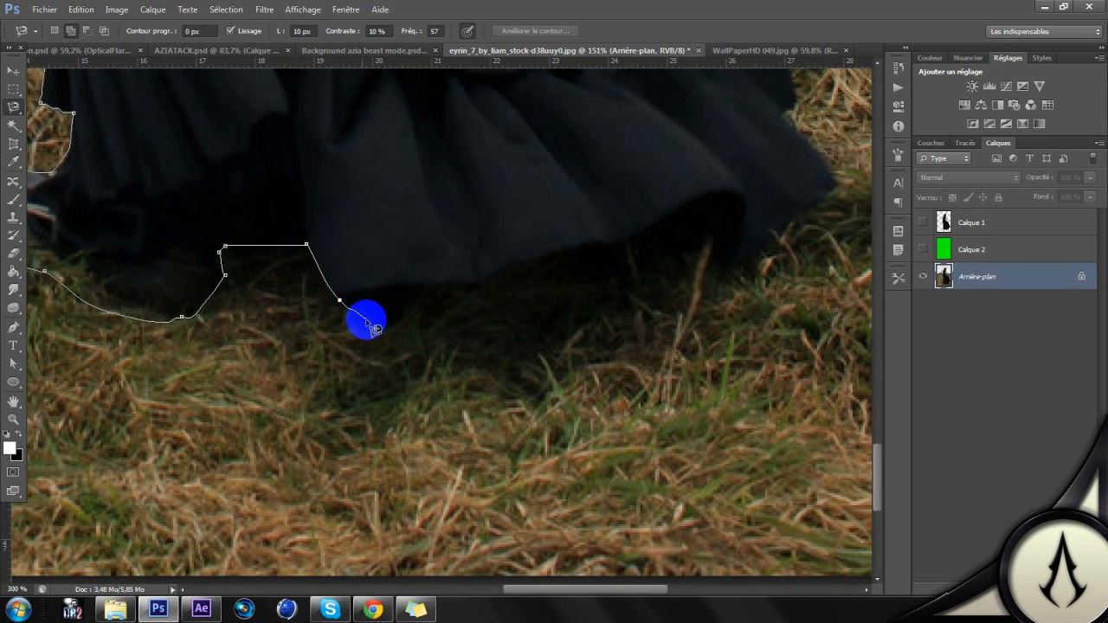
pyautogui.click(389, 328)
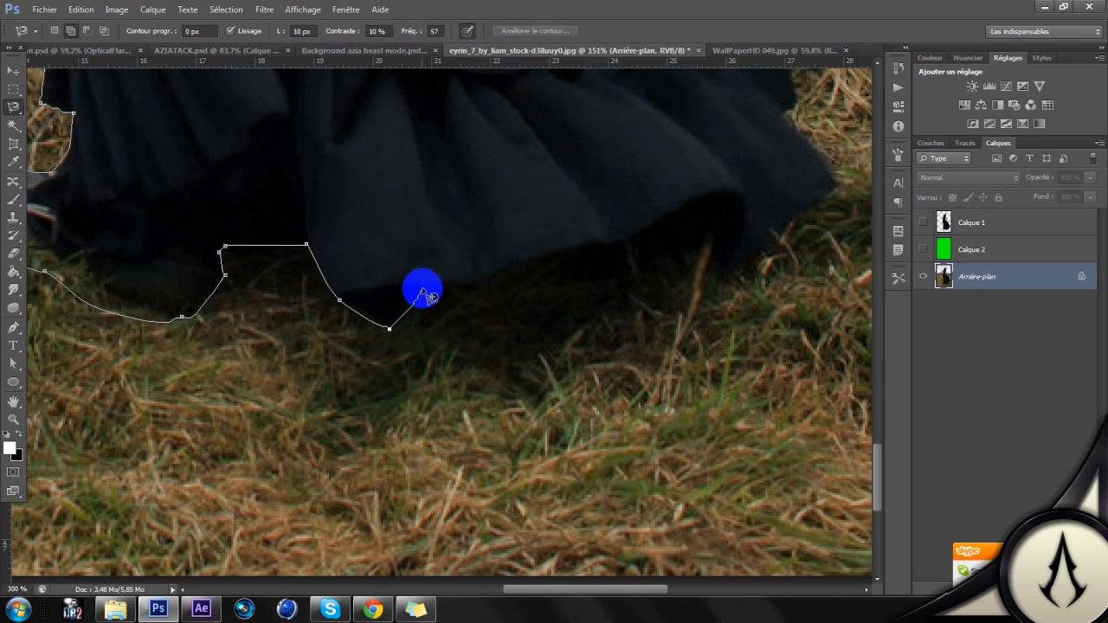
pyautogui.click(481, 285)
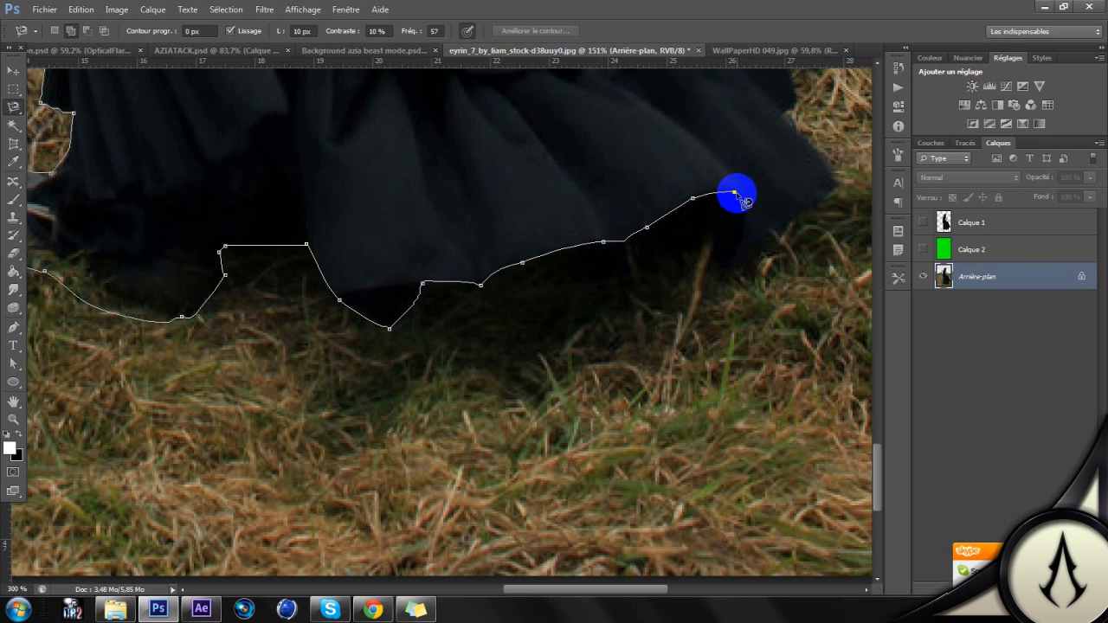
pyautogui.click(735, 193)
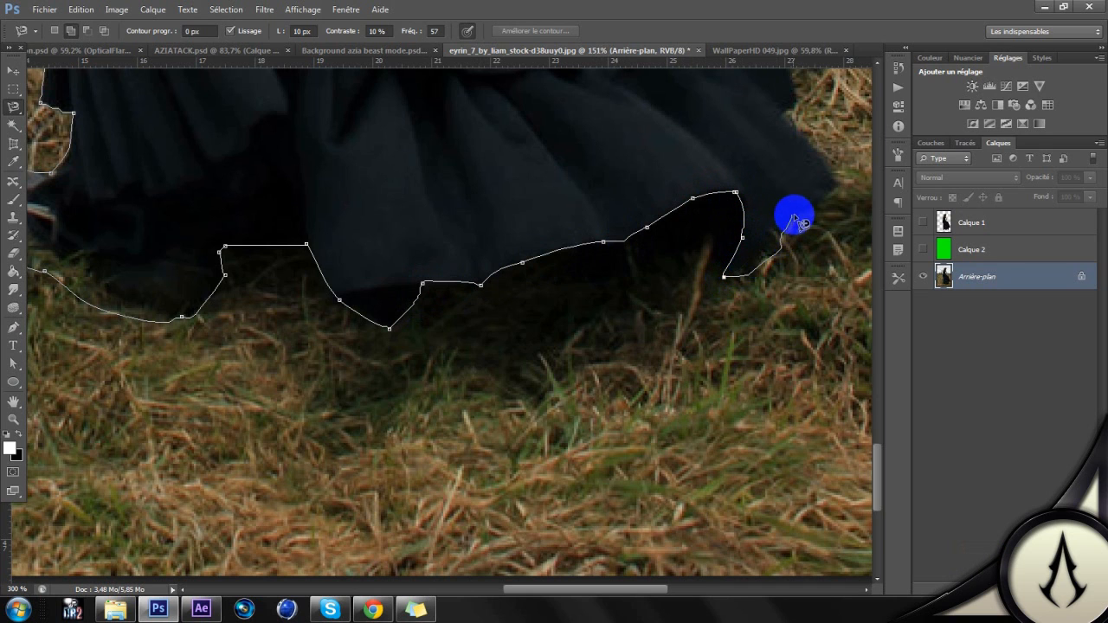
# Step: Continue the lasso outline around the skirt's rightmost lower fold and along the small notches beneath the upper ruffle
pyautogui.click(840, 183)
pyautogui.press('space')
pyautogui.moveTo(811, 204); pyautogui.dragTo(602, 361)
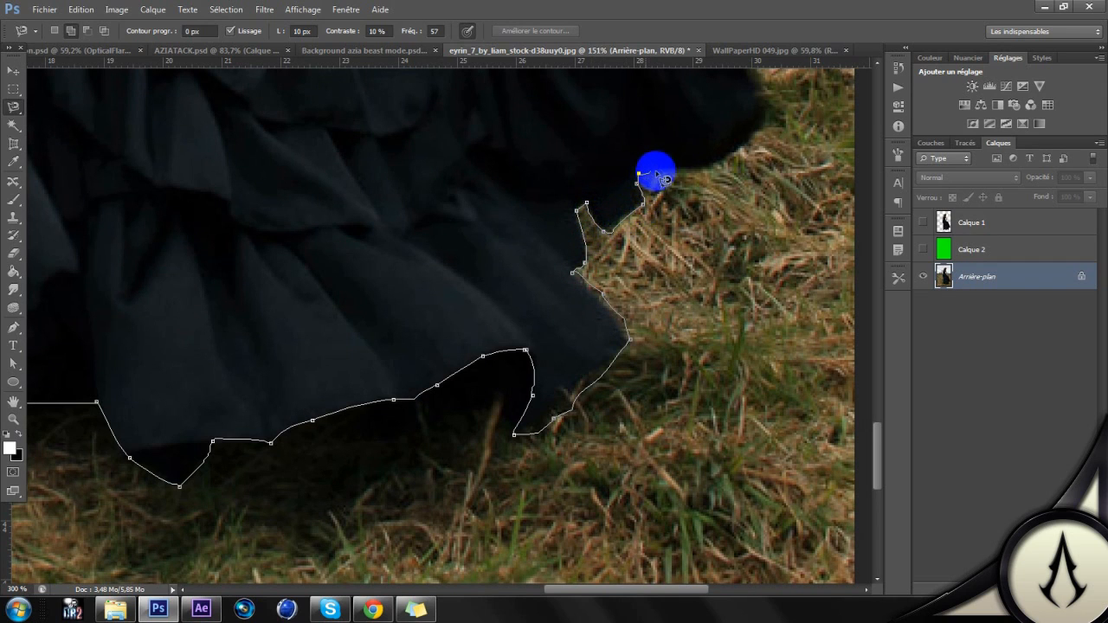
pyautogui.moveTo(699, 168); pyautogui.dragTo(408, 291)
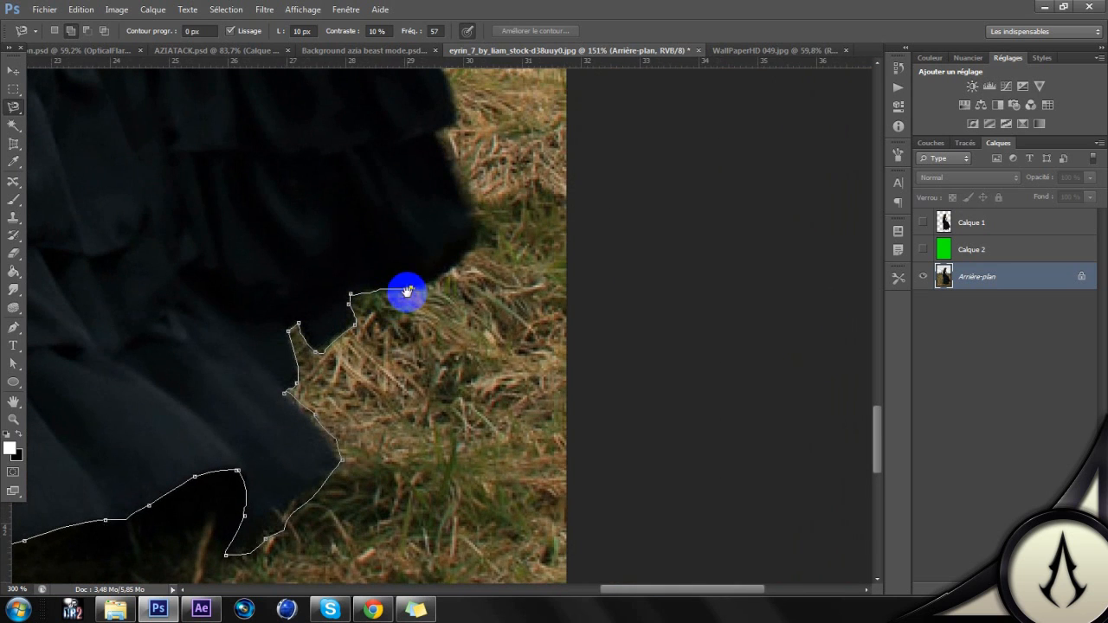
# Step: Trace the lasso outline up the skirt's right-hand edge from the ruffle corner to the hand holding the fabric
pyautogui.click(473, 242)
pyautogui.moveTo(474, 243); pyautogui.dragTo(473, 321)
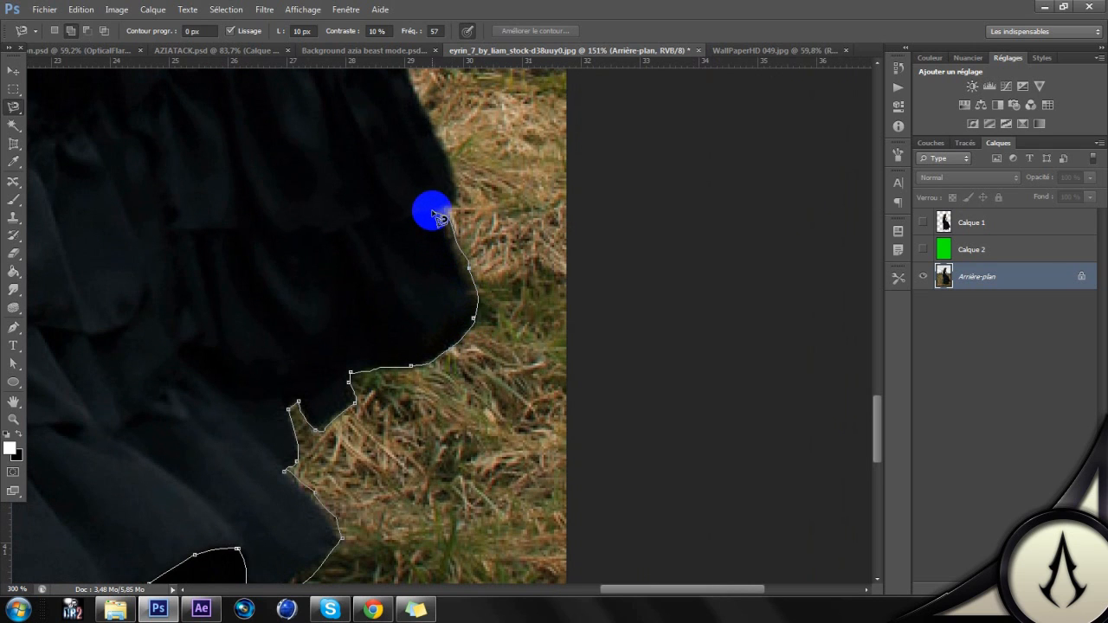
pyautogui.moveTo(456, 206)
pyautogui.mouseDown()
pyautogui.moveTo(460, 359)
pyautogui.moveTo(452, 334)
pyautogui.mouseUp()
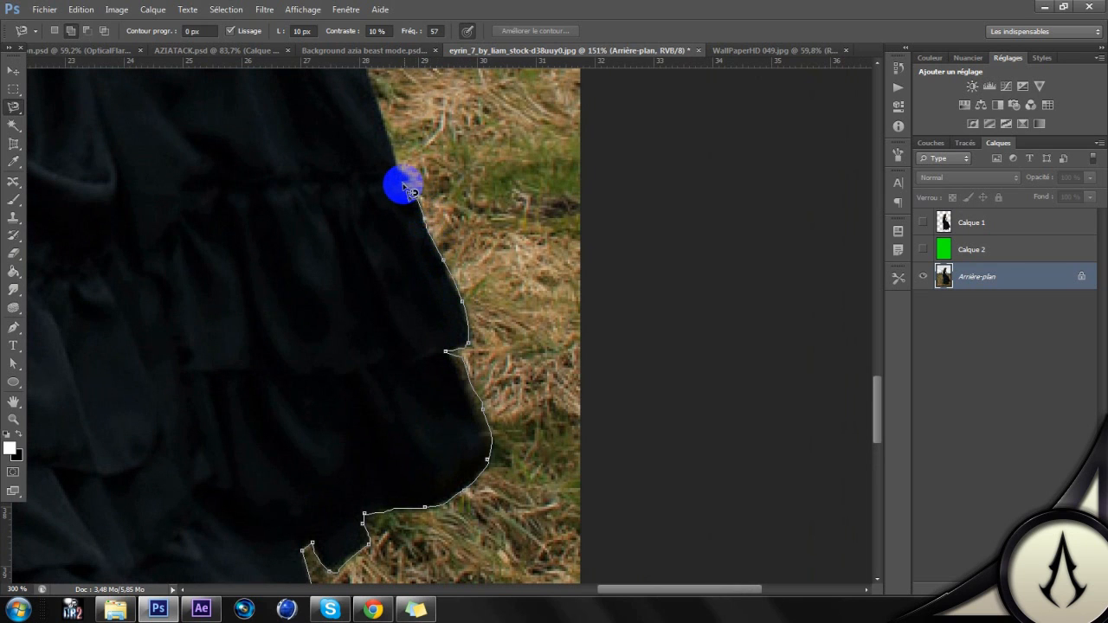
pyautogui.moveTo(389, 164)
pyautogui.mouseDown()
pyautogui.moveTo(445, 351)
pyautogui.moveTo(476, 387)
pyautogui.mouseUp()
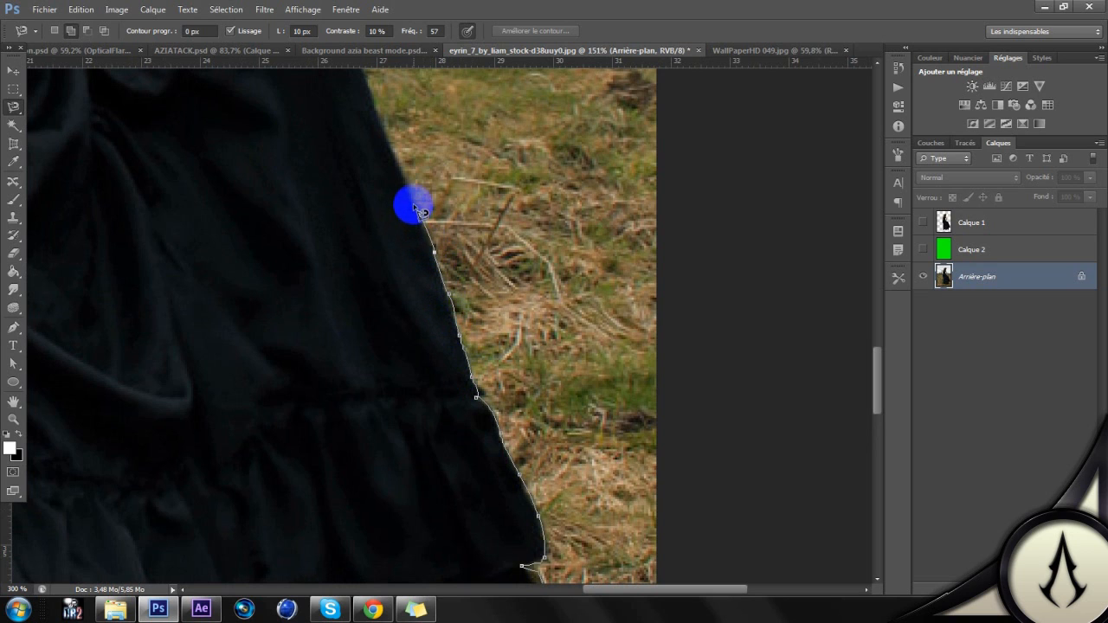
pyautogui.moveTo(407, 191)
pyautogui.mouseDown()
pyautogui.moveTo(494, 397)
pyautogui.moveTo(411, 175)
pyautogui.mouseUp()
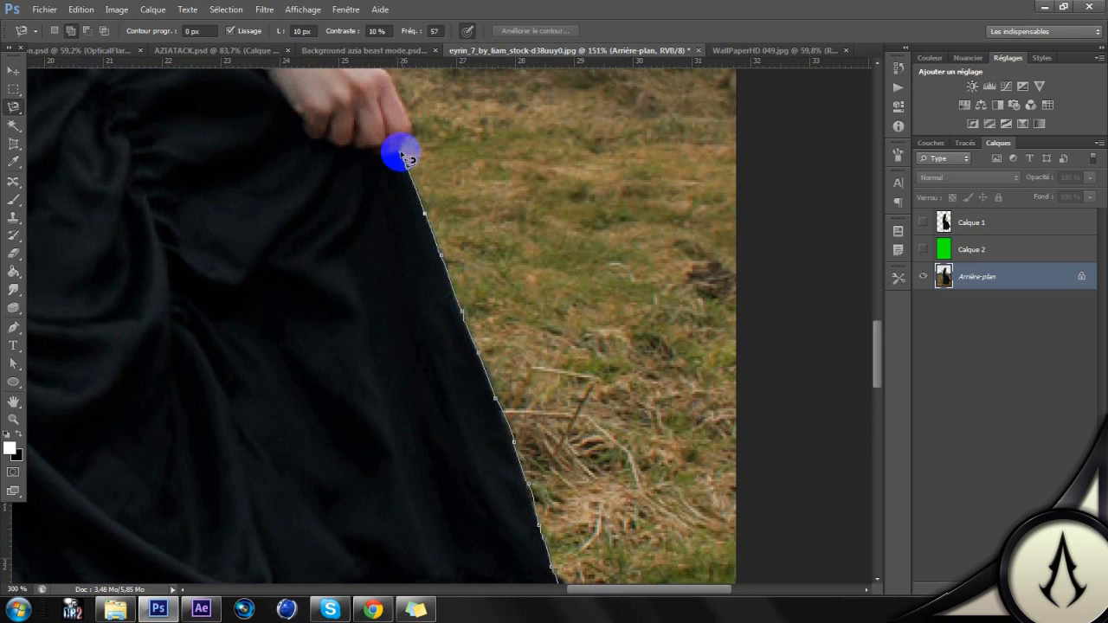
# Step: Continue the lasso outline around the right-hand fist, up the outer arm and over the shoulder to the neck
pyautogui.moveTo(414, 138)
pyautogui.mouseDown()
pyautogui.moveTo(465, 445)
pyautogui.moveTo(461, 416)
pyautogui.mouseUp()
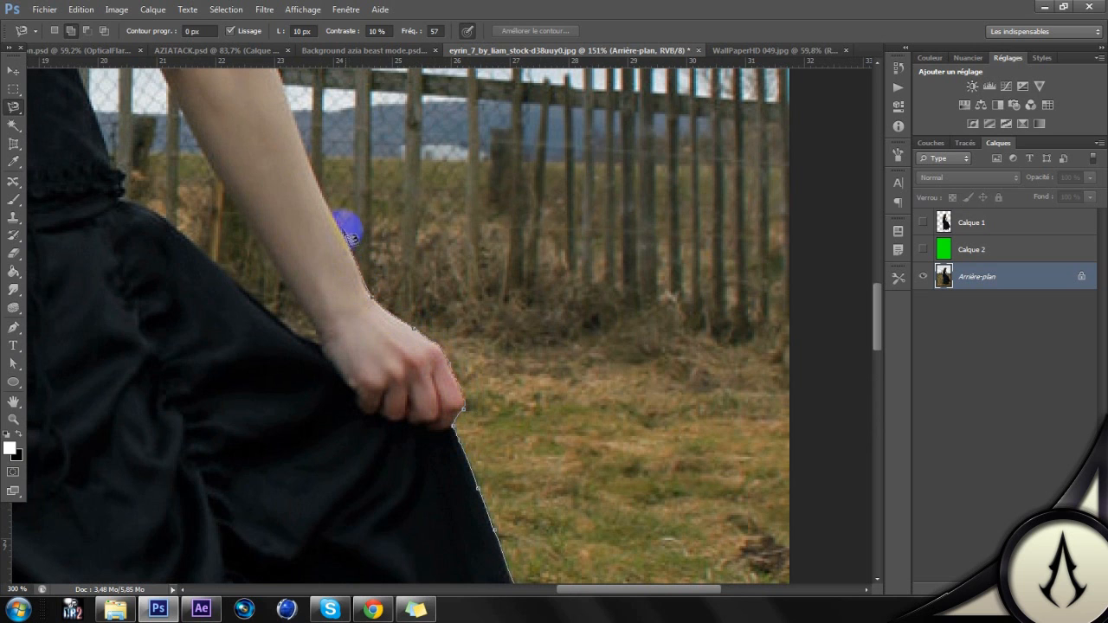
pyautogui.moveTo(335, 206); pyautogui.dragTo(447, 466)
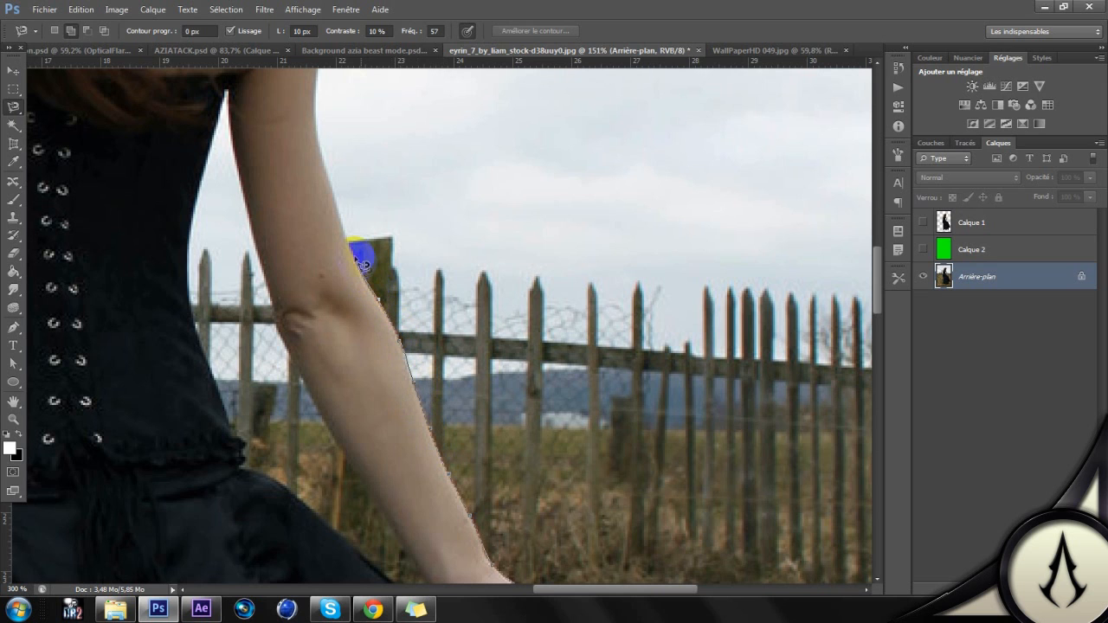
pyautogui.moveTo(347, 235); pyautogui.dragTo(401, 407)
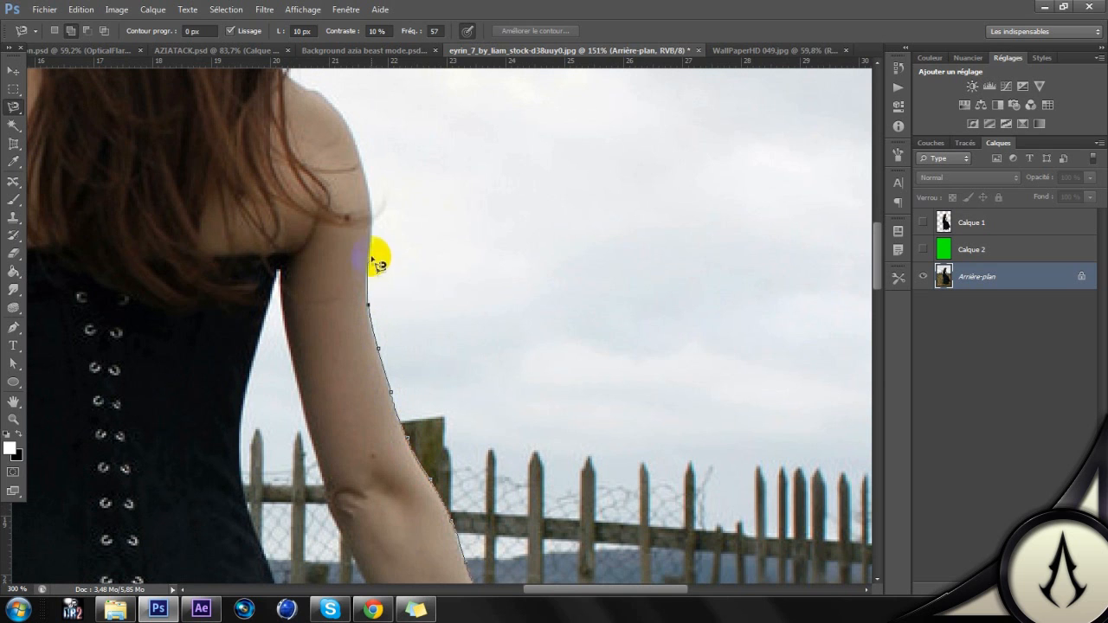
pyautogui.moveTo(371, 213); pyautogui.dragTo(419, 501)
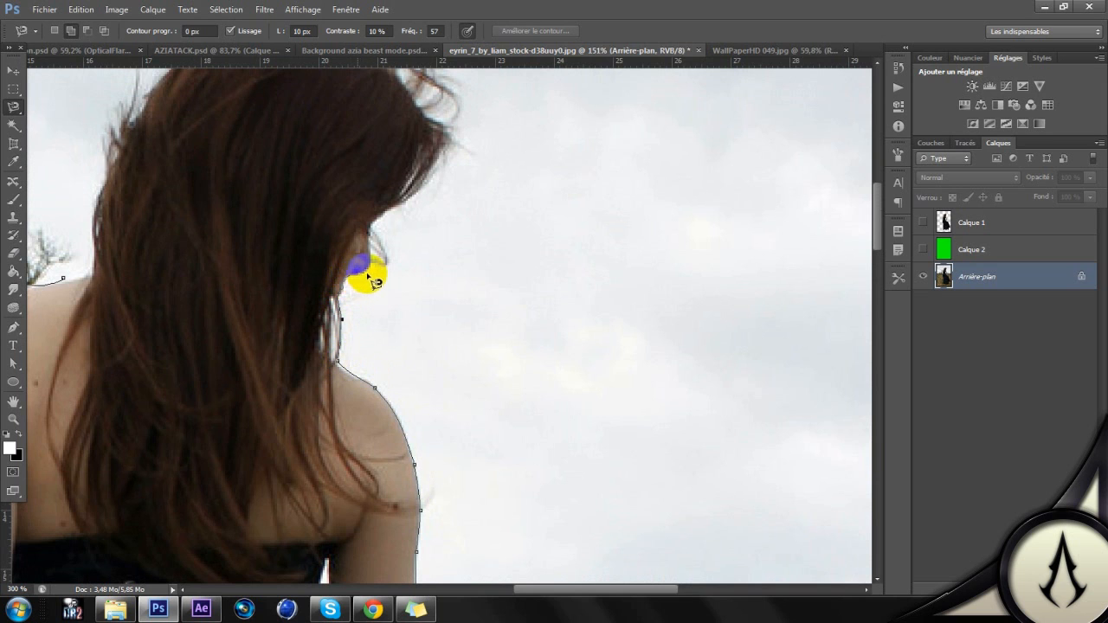
# Step: Loop the lasso outline loosely around the face and hair, and close it at the starting point on the left-hand shoulder
pyautogui.moveTo(527, 185); pyautogui.dragTo(629, 461)
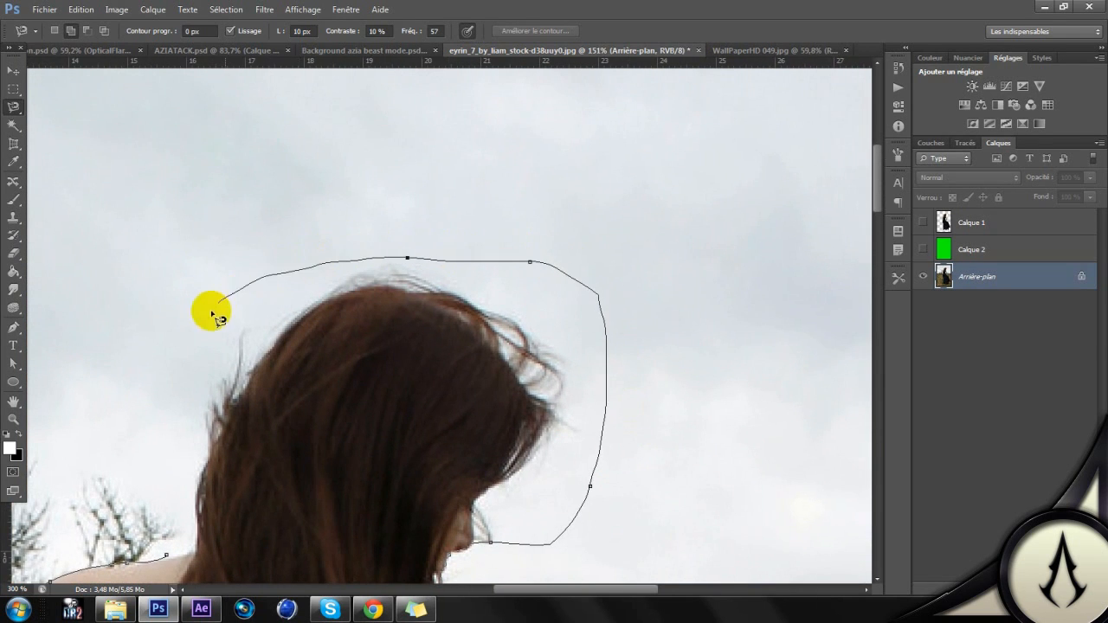
pyautogui.moveTo(177, 424); pyautogui.dragTo(262, 255)
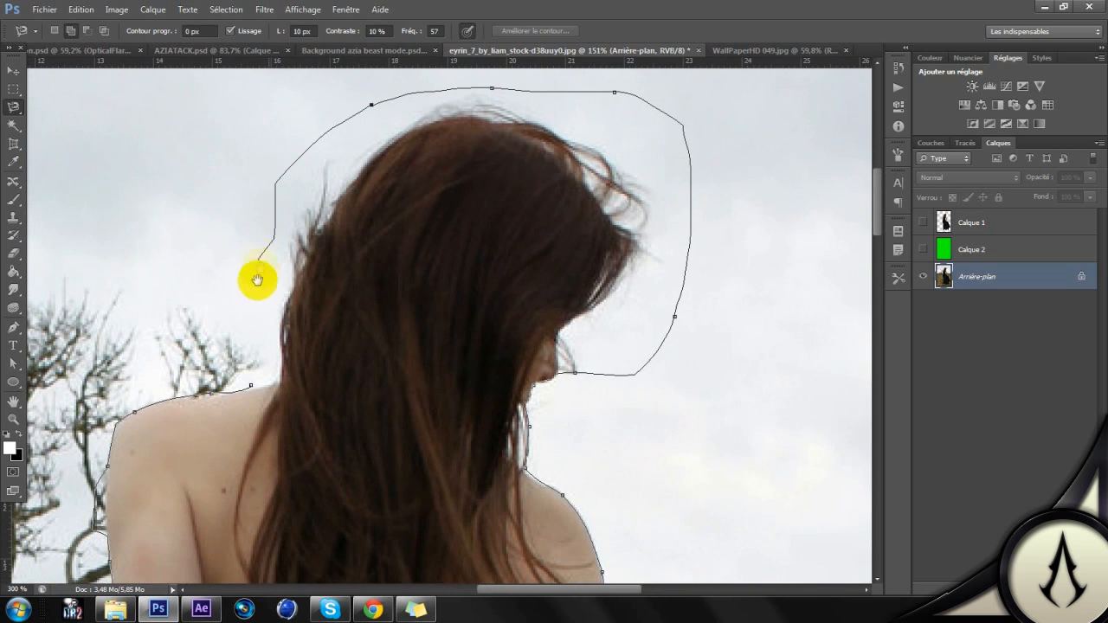
pyautogui.click(253, 385)
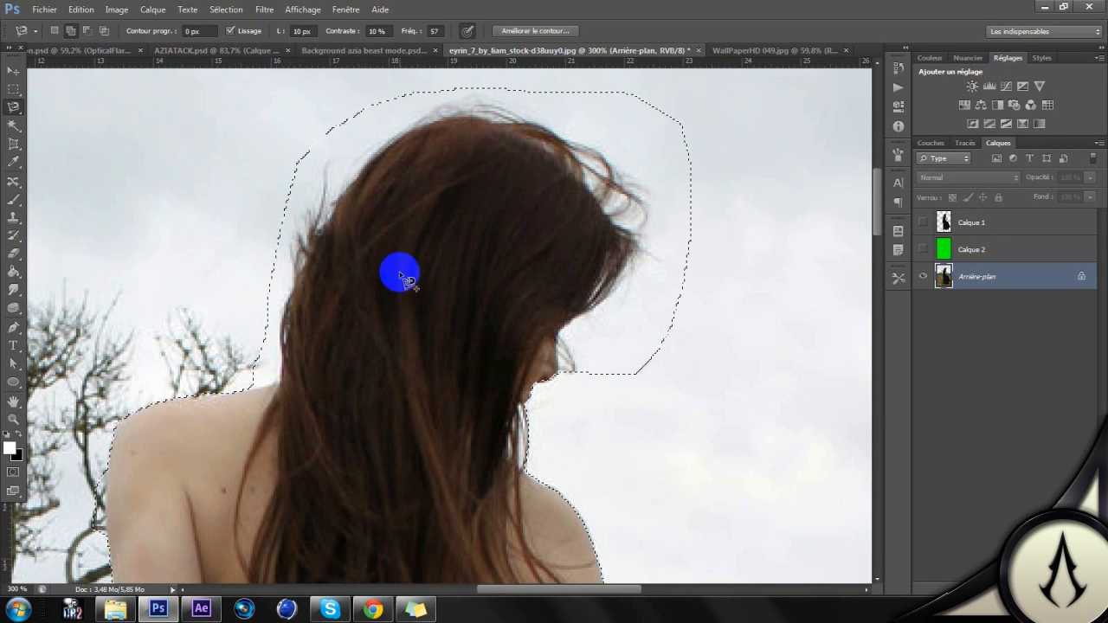
# Step: Open Refine Edge (Améliorer le contour) for the selection and set the edge detection radius to 5.5 px
pyautogui.scroll(-3, 398, 270)
pyautogui.scroll(-5, 401, 275)
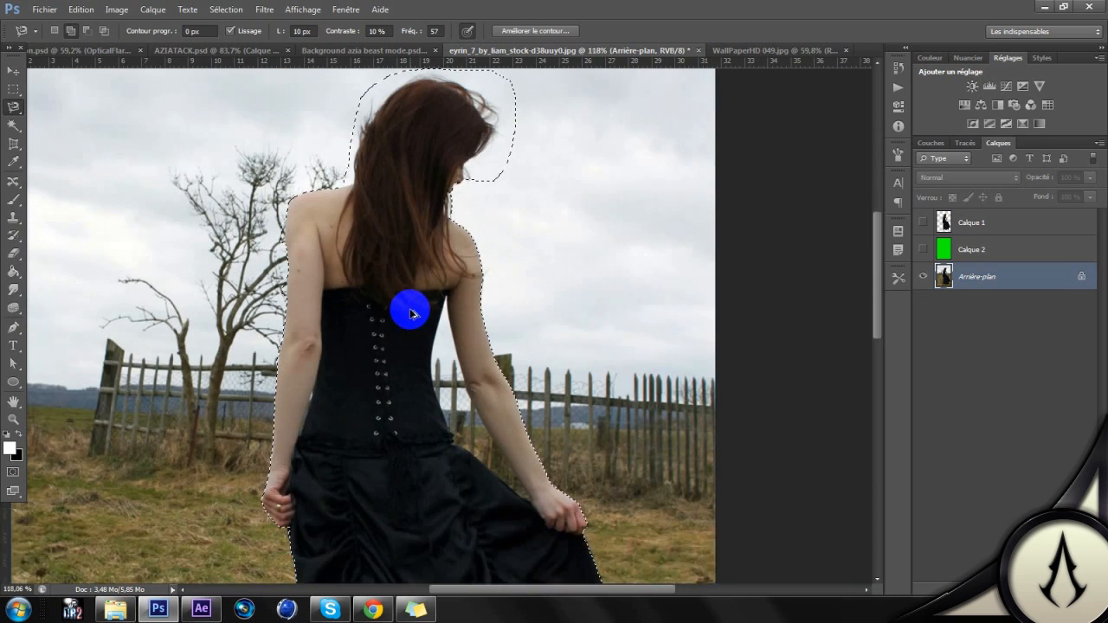
pyautogui.scroll(2, 411, 312)
pyautogui.scroll(1, 419, 289)
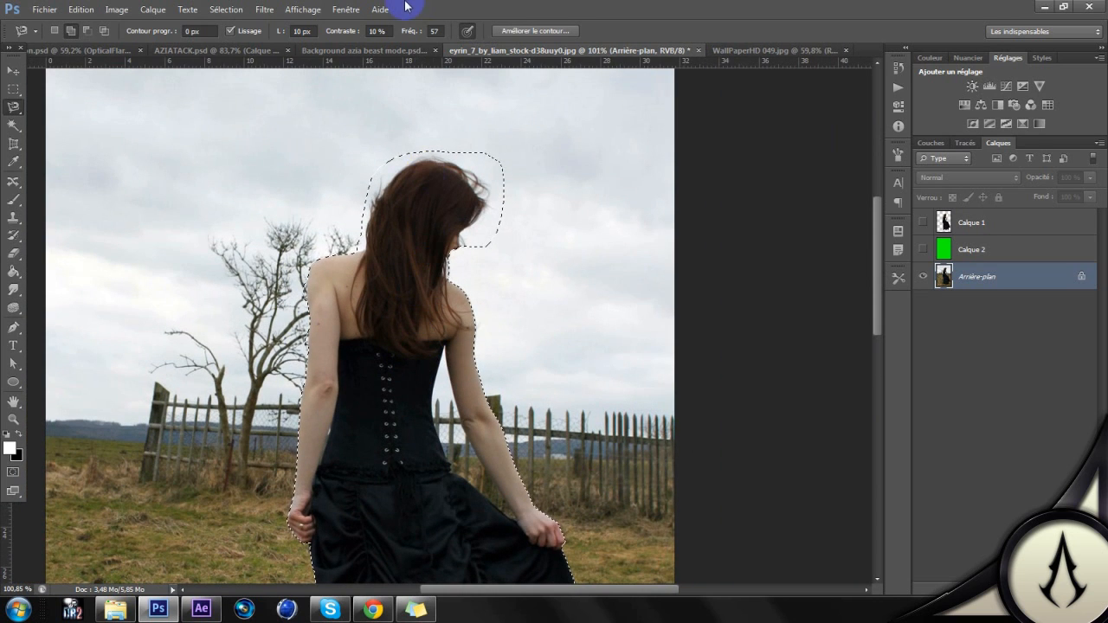
pyautogui.click(227, 10)
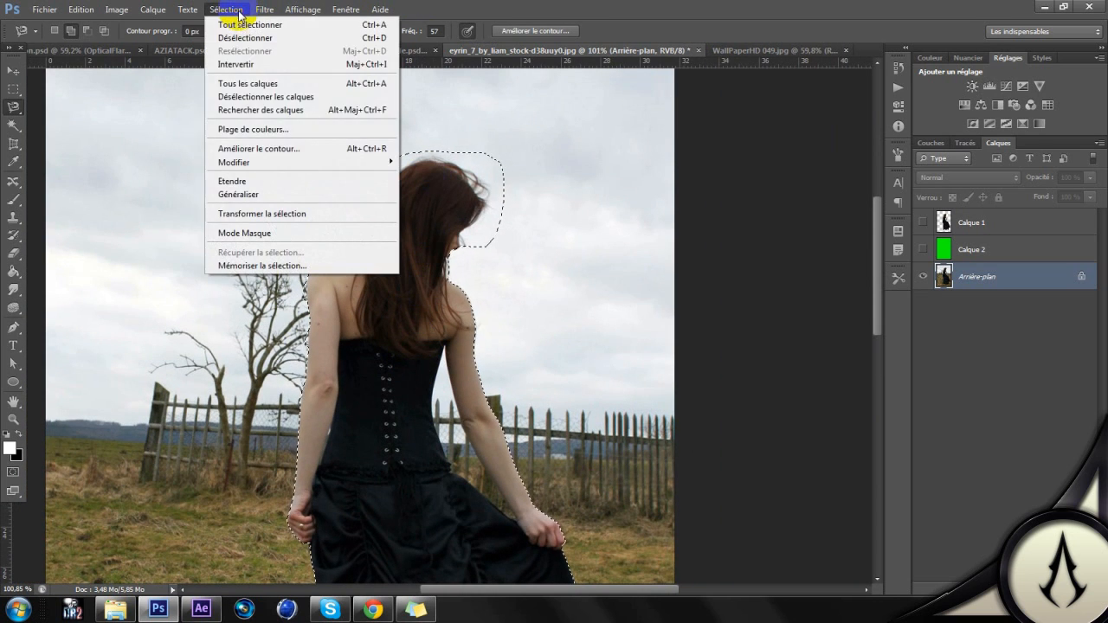
pyautogui.click(266, 151)
pyautogui.moveTo(446, 199); pyautogui.dragTo(794, 90)
pyautogui.moveTo(692, 194); pyautogui.dragTo(641, 195)
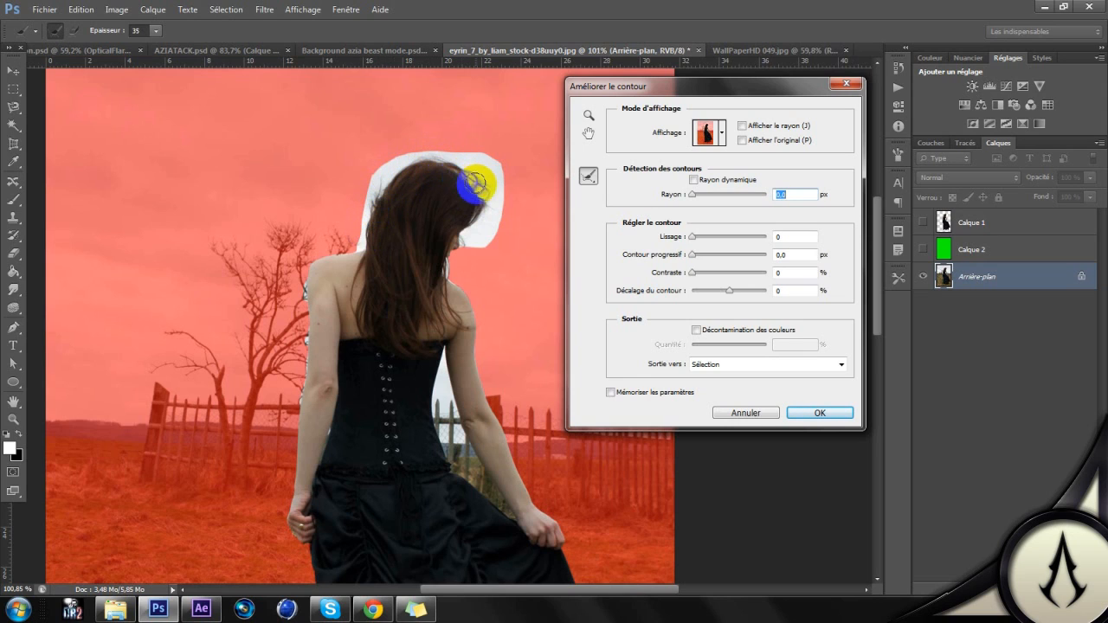
pyautogui.moveTo(692, 194); pyautogui.dragTo(708, 198)
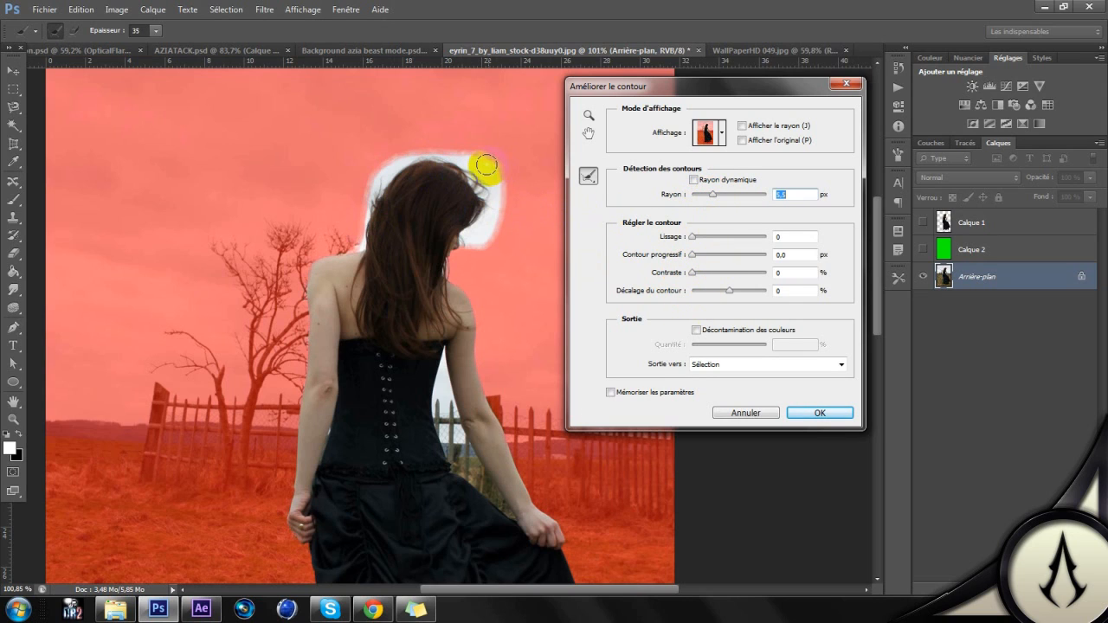
# Step: Brush the refine radius over the sky around the hair and face, and apply the refinement with output to Sélection
pyautogui.moveTo(487, 202)
pyautogui.mouseDown()
pyautogui.moveTo(471, 165)
pyautogui.moveTo(408, 157)
pyautogui.moveTo(381, 170)
pyautogui.moveTo(360, 230)
pyautogui.moveTo(384, 189)
pyautogui.moveTo(420, 163)
pyautogui.moveTo(469, 180)
pyautogui.moveTo(476, 224)
pyautogui.mouseUp()
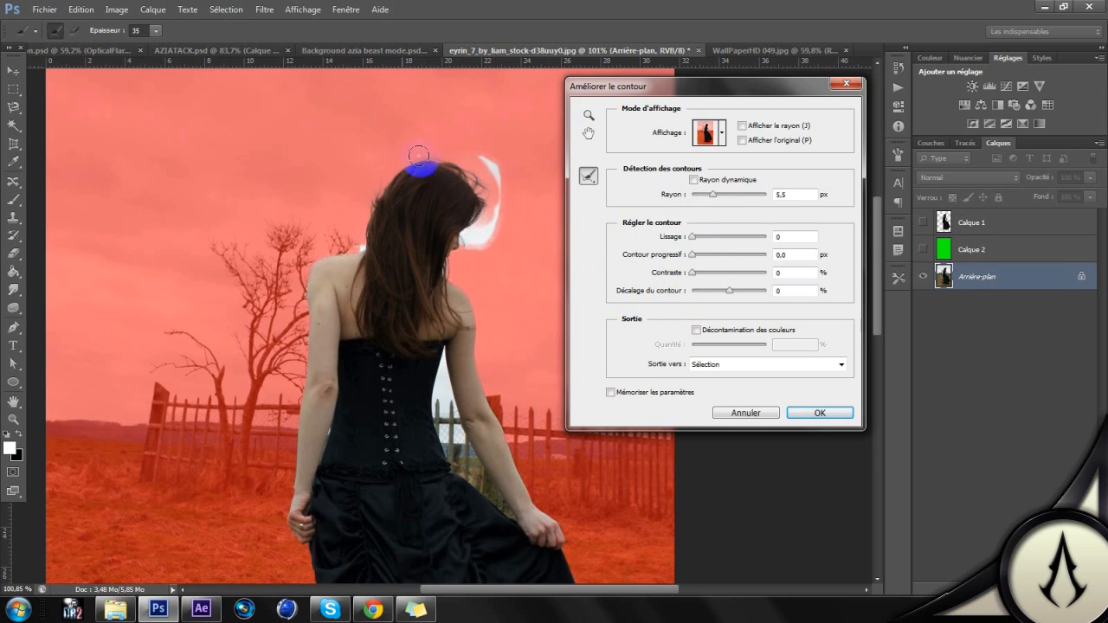
pyautogui.moveTo(473, 180)
pyautogui.mouseDown()
pyautogui.moveTo(472, 220)
pyautogui.moveTo(482, 182)
pyautogui.moveTo(457, 172)
pyautogui.mouseUp()
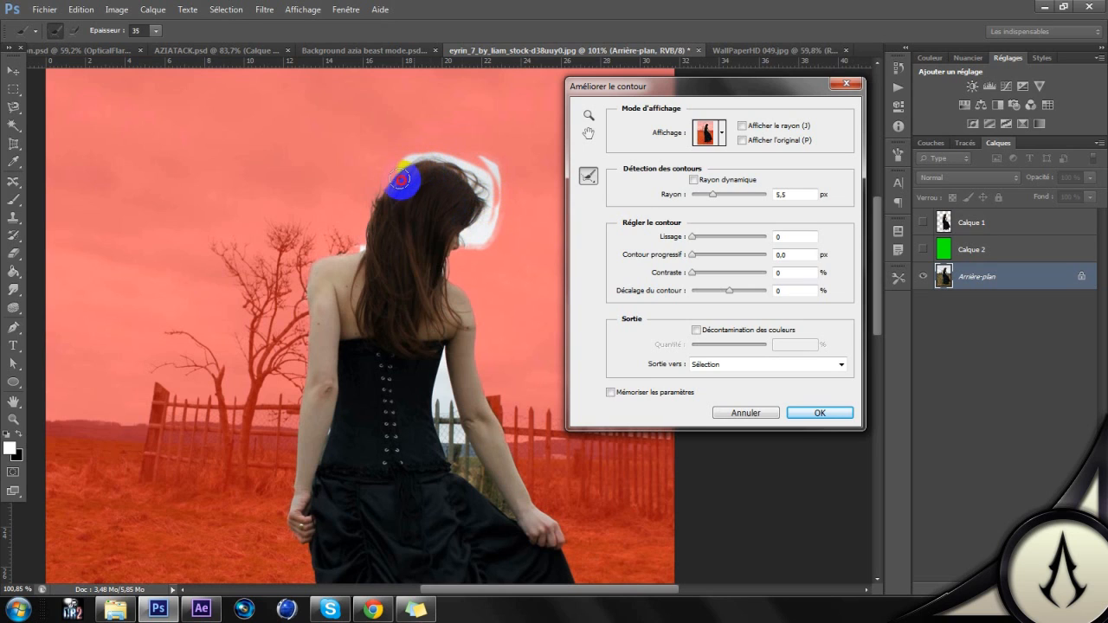
pyautogui.moveTo(366, 243)
pyautogui.mouseDown()
pyautogui.moveTo(372, 205)
pyautogui.moveTo(407, 169)
pyautogui.moveTo(452, 167)
pyautogui.moveTo(476, 191)
pyautogui.moveTo(475, 220)
pyautogui.moveTo(490, 218)
pyautogui.mouseUp()
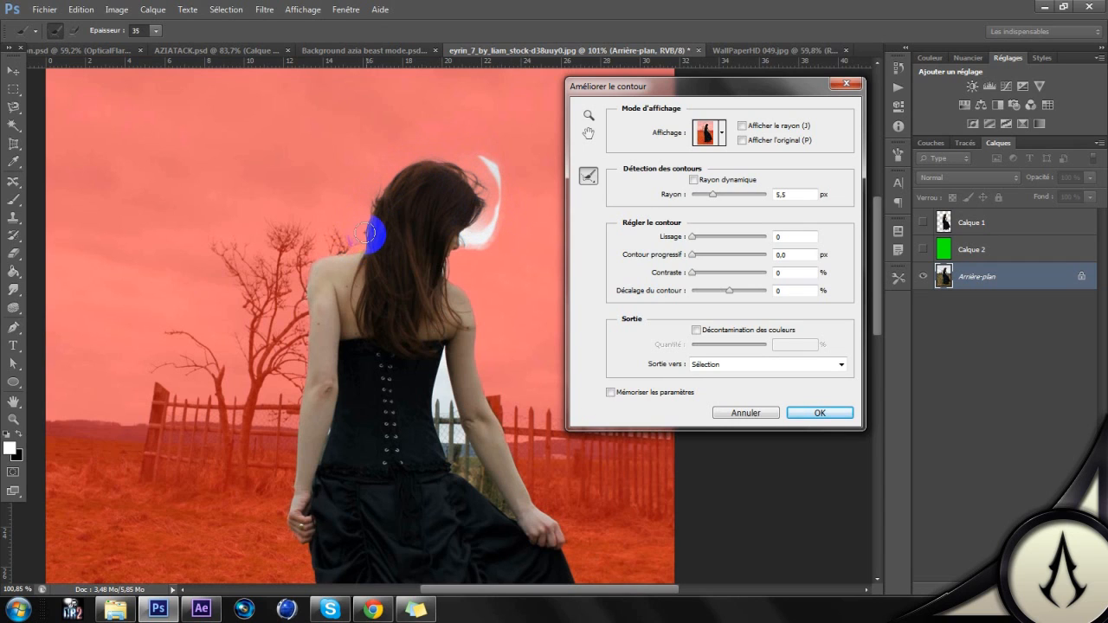
pyautogui.moveTo(362, 236); pyautogui.dragTo(375, 197)
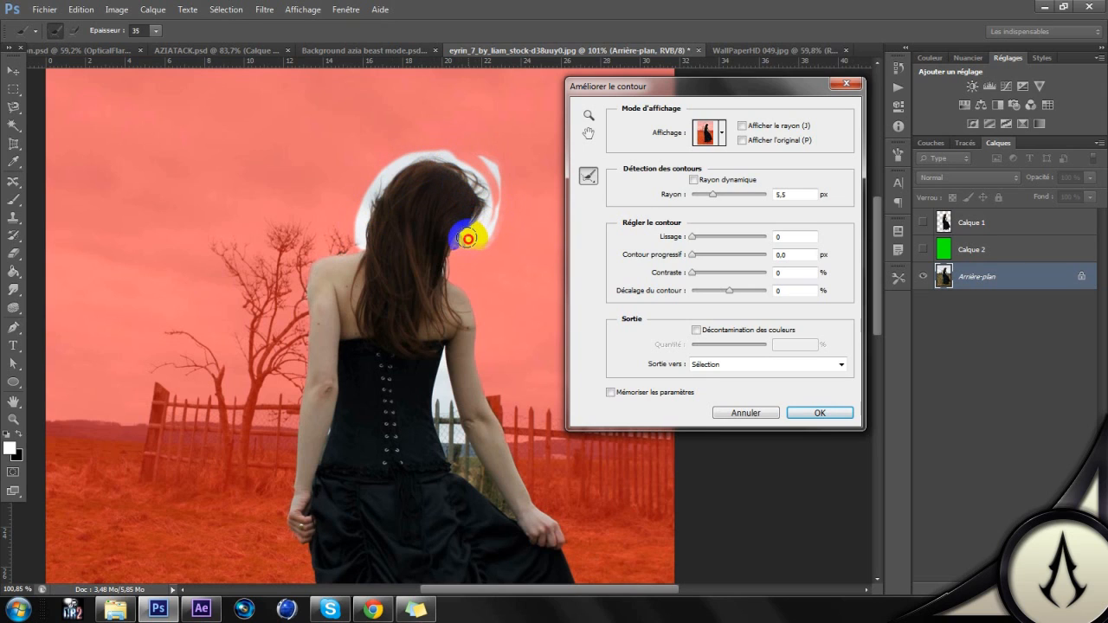
pyautogui.click(449, 163)
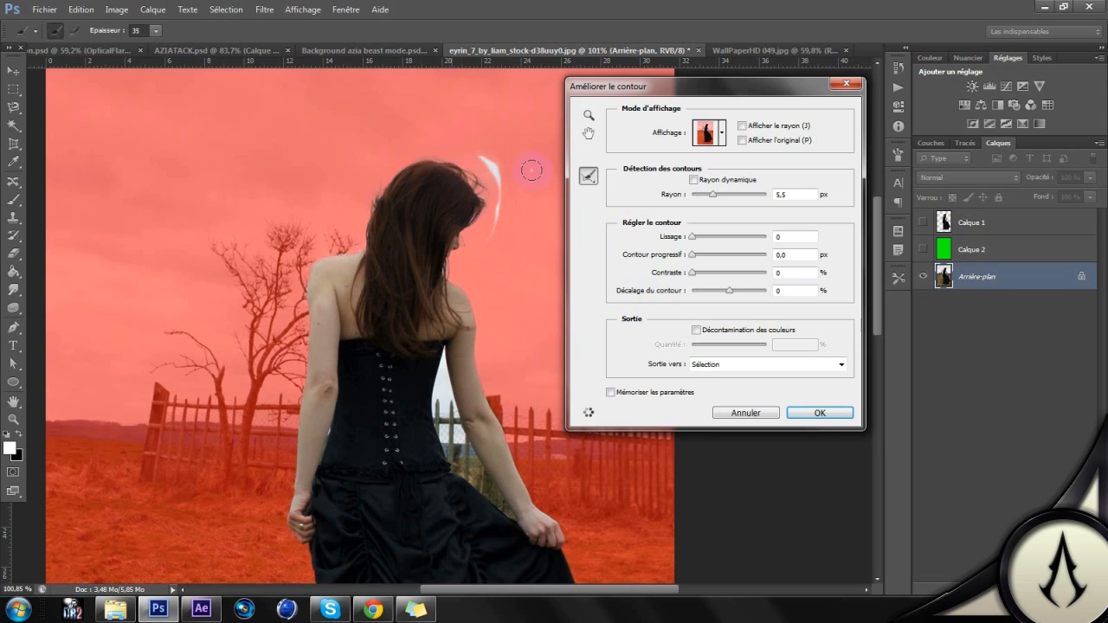
pyautogui.moveTo(499, 217); pyautogui.dragTo(501, 253)
pyautogui.click(820, 413)
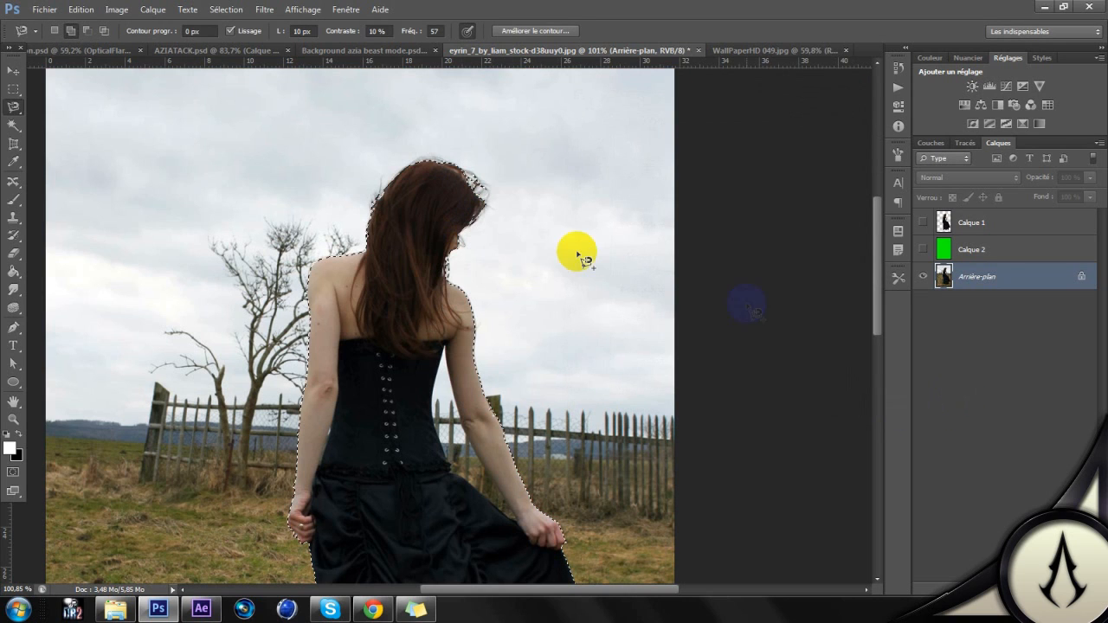
# Step: Copy the refined selection to a new layer with Calque par Copier and hide the Arrière-plan layer
pyautogui.scroll(5, 462, 198)
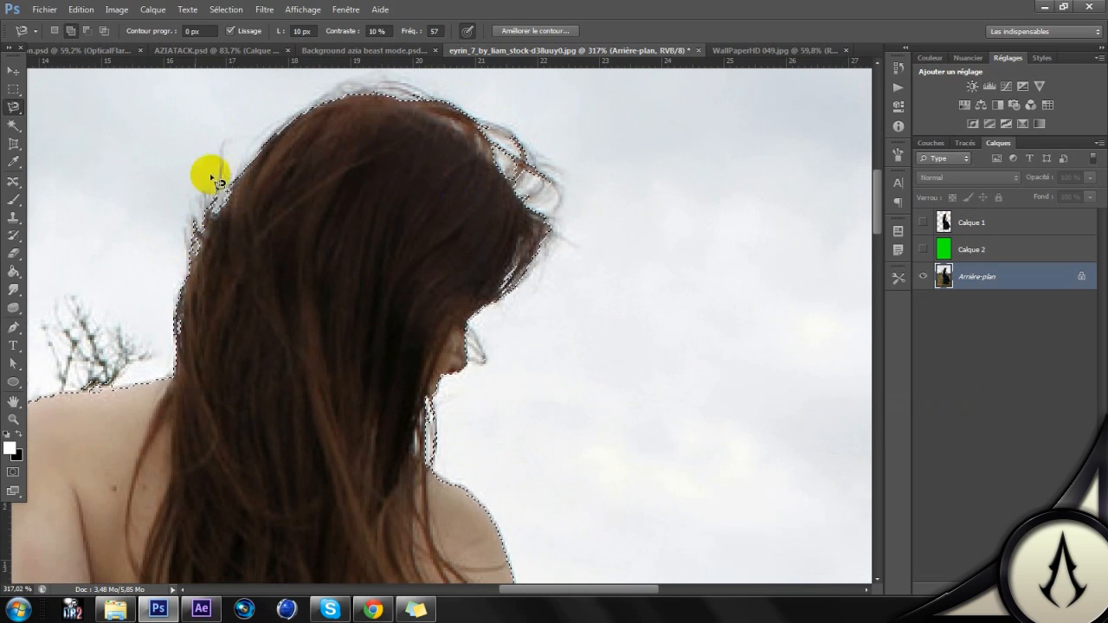
pyautogui.scroll(-5, 467, 199)
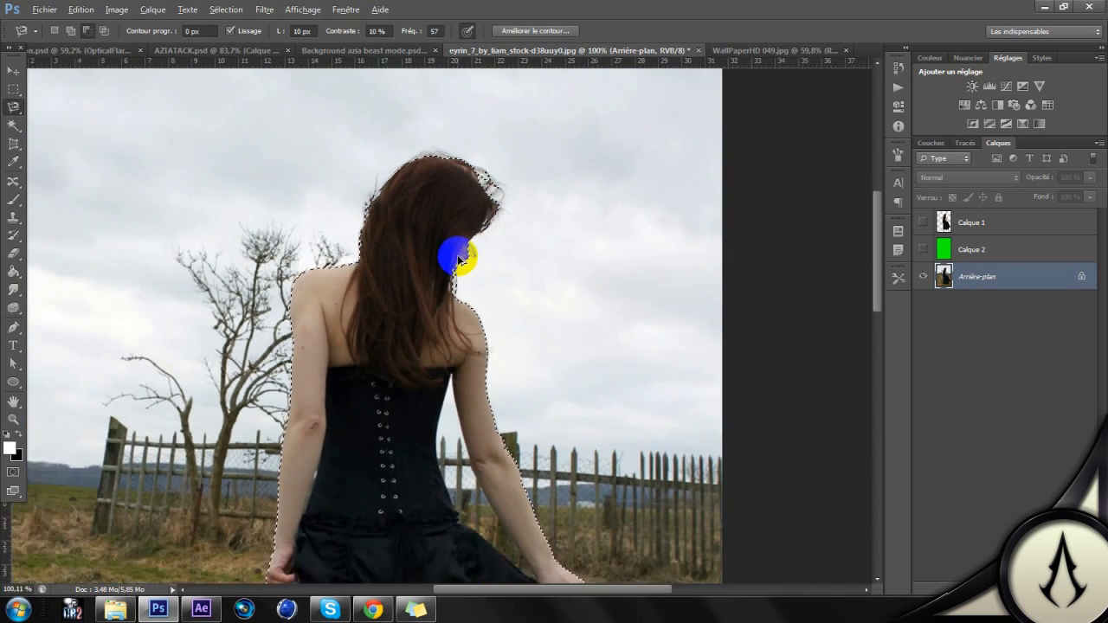
pyautogui.scroll(-1, 459, 258)
pyautogui.click(13, 88)
pyautogui.rightClick(415, 251)
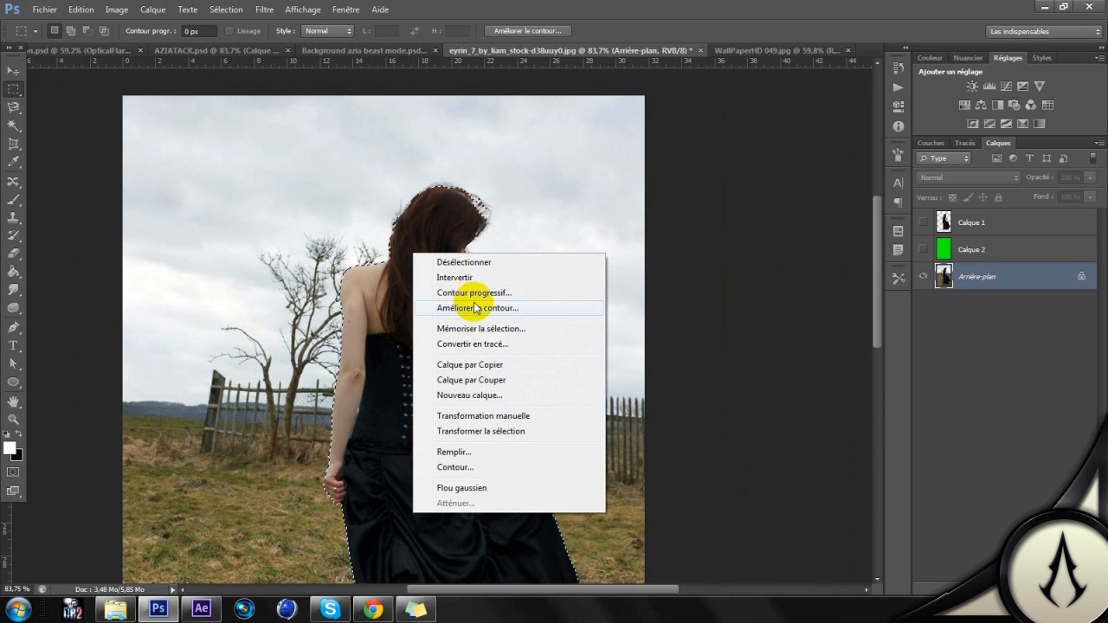
pyautogui.click(484, 367)
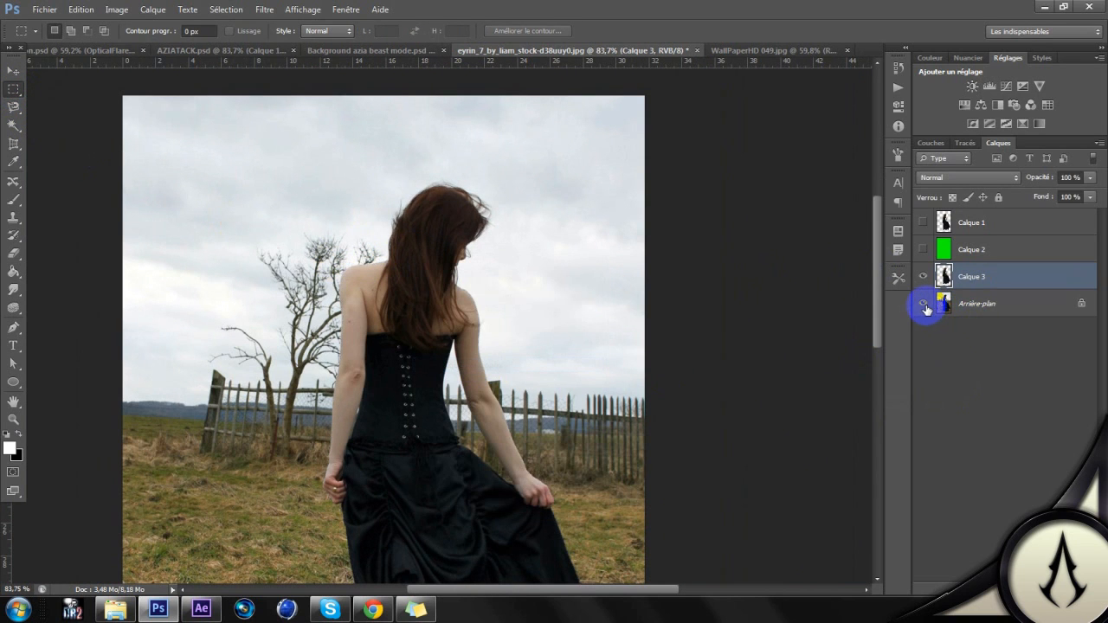
pyautogui.click(923, 304)
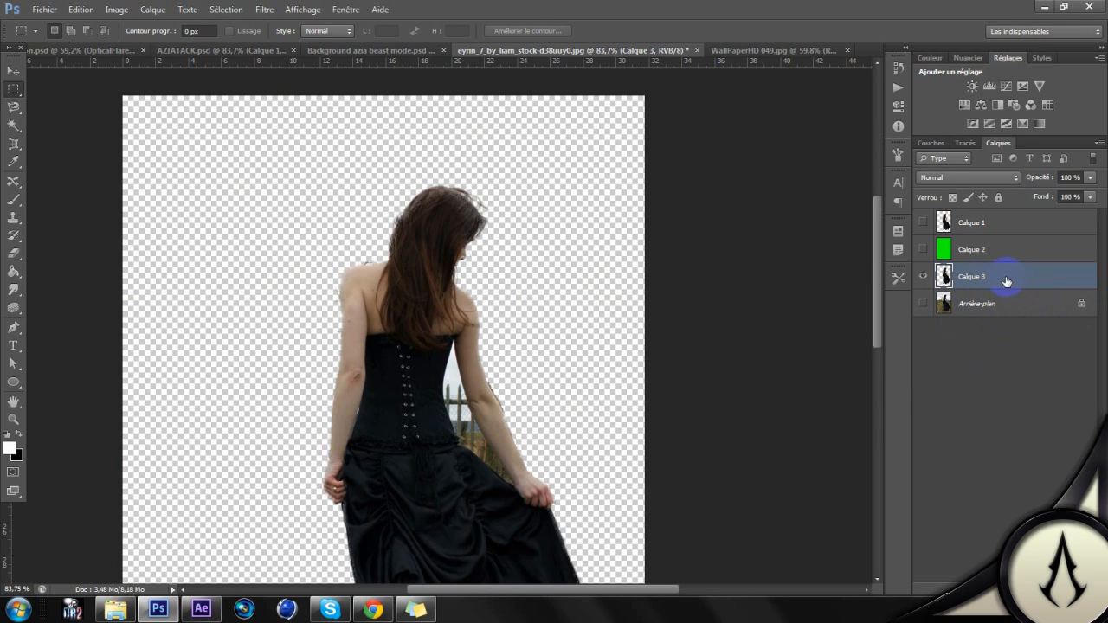
# Step: Show the green Calque 2 layer and move it below Calque 3 as a backdrop for the cutout
pyautogui.moveTo(1008, 278)
pyautogui.mouseDown()
pyautogui.moveTo(1002, 264)
pyautogui.moveTo(1002, 277)
pyautogui.mouseUp()
pyautogui.click(1014, 253)
pyautogui.click(922, 252)
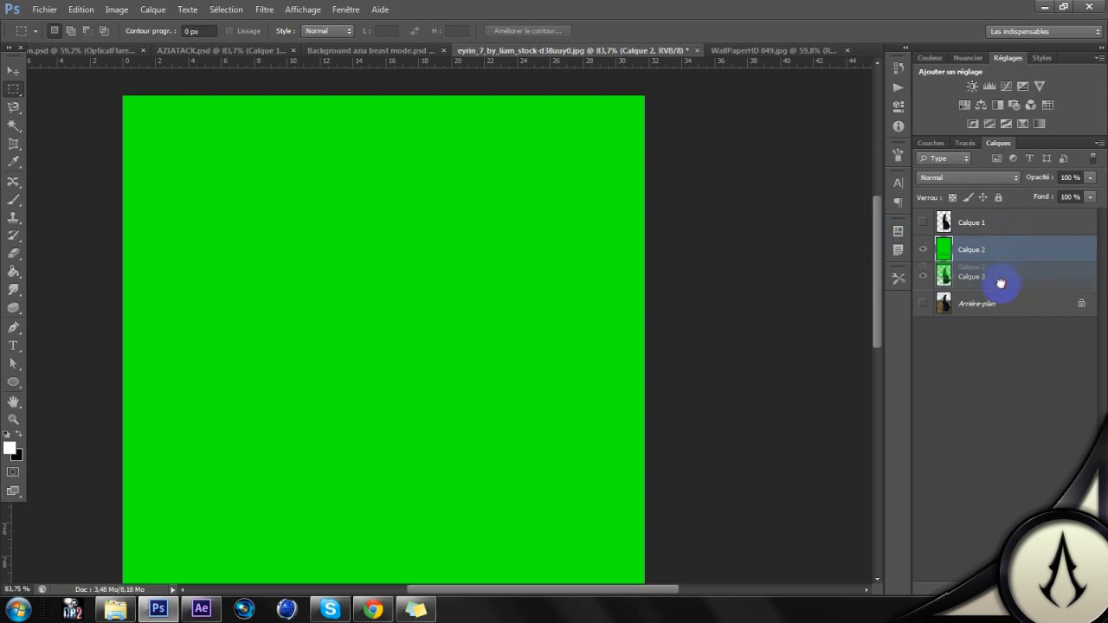
pyautogui.moveTo(1002, 283)
pyautogui.mouseDown()
pyautogui.moveTo(995, 292)
pyautogui.moveTo(1001, 252)
pyautogui.moveTo(1007, 294)
pyautogui.mouseUp()
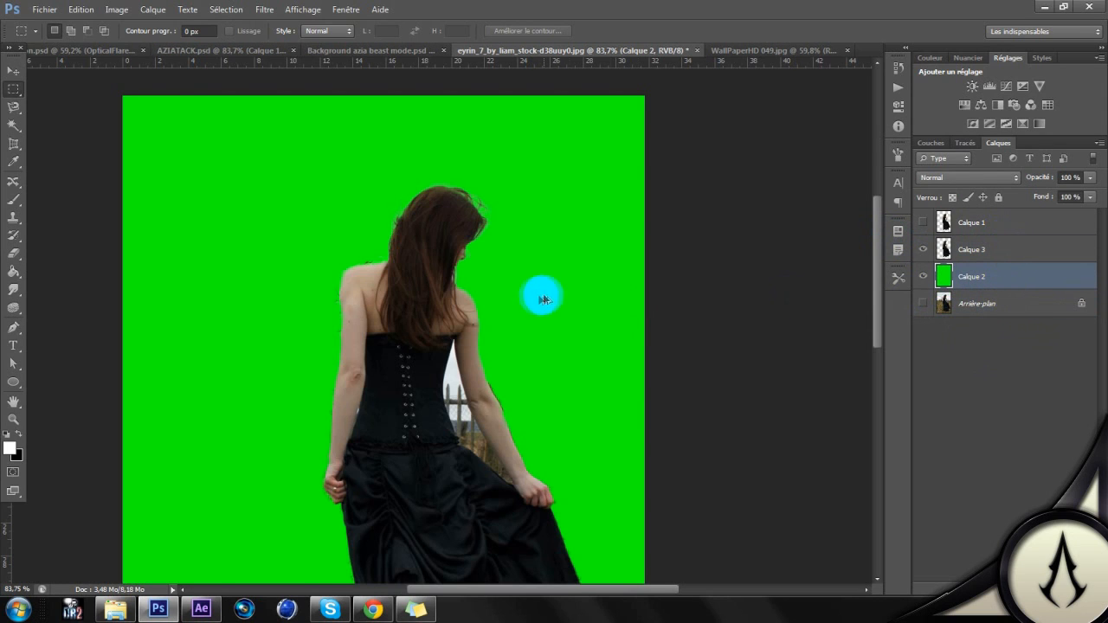
# Step: Examine the cutout's edges around the hair and shoulders against the green backdrop
pyautogui.scroll(9, 474, 263)
pyautogui.scroll(-5, 480, 209)
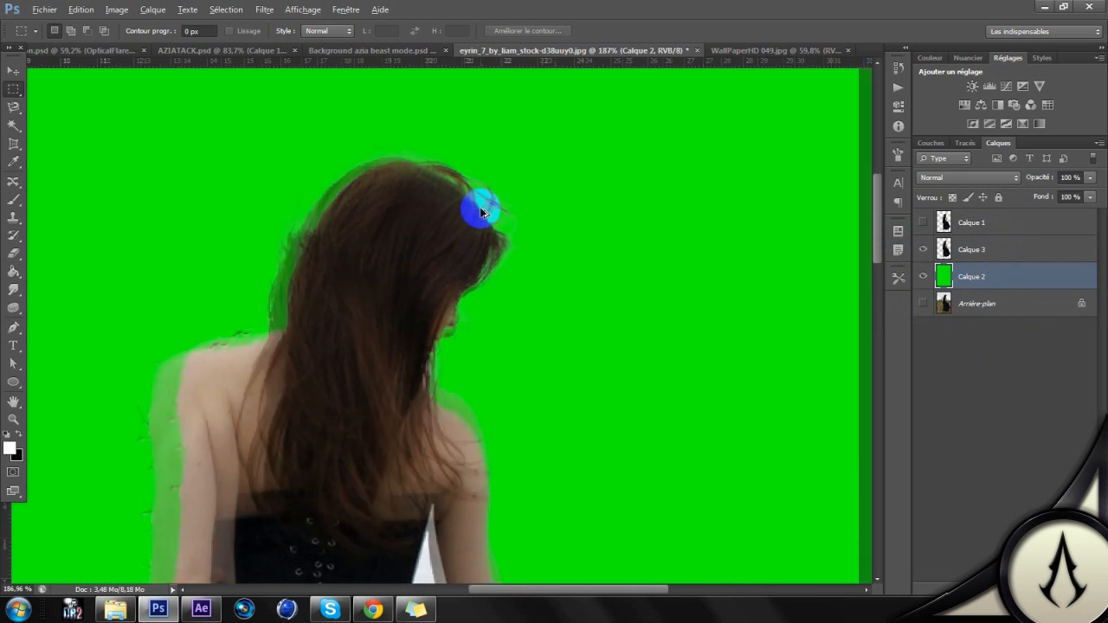
pyautogui.scroll(5, 481, 210)
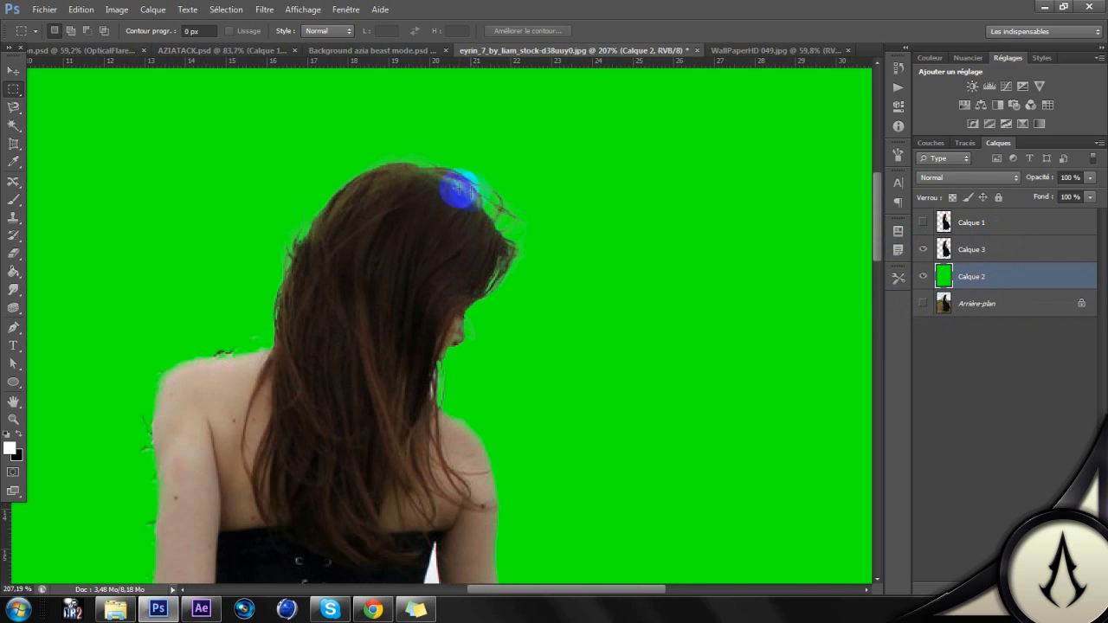
pyautogui.scroll(3, 450, 178)
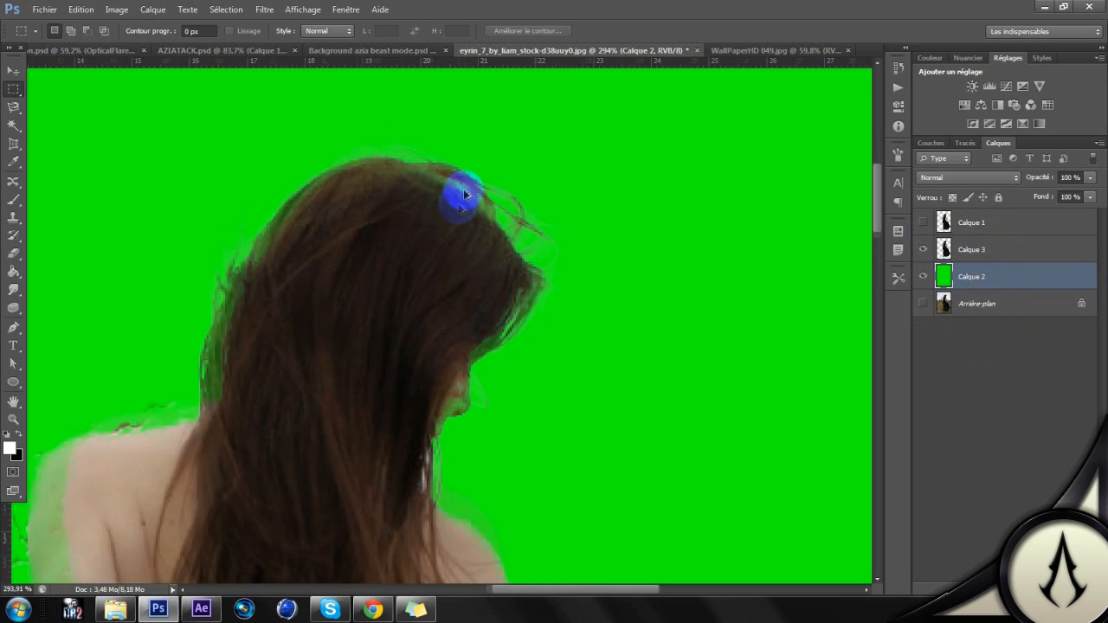
pyautogui.moveTo(368, 322); pyautogui.dragTo(561, 135)
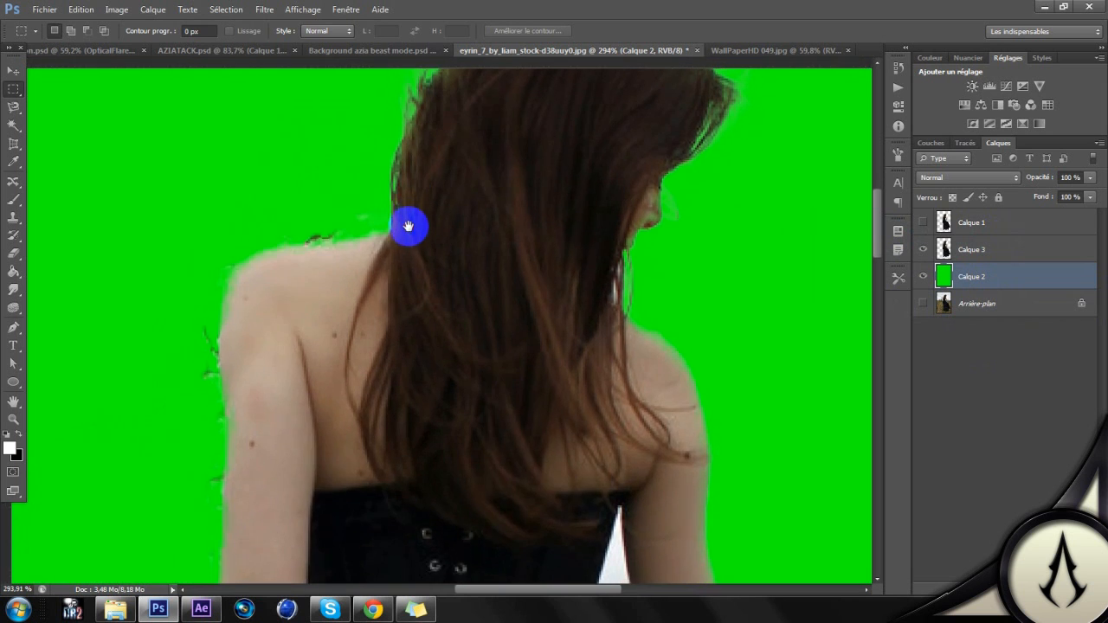
# Step: Draw a closed Pen path around the stray dark pixels above the woman's left shoulder
pyautogui.scroll(-5, 408, 225)
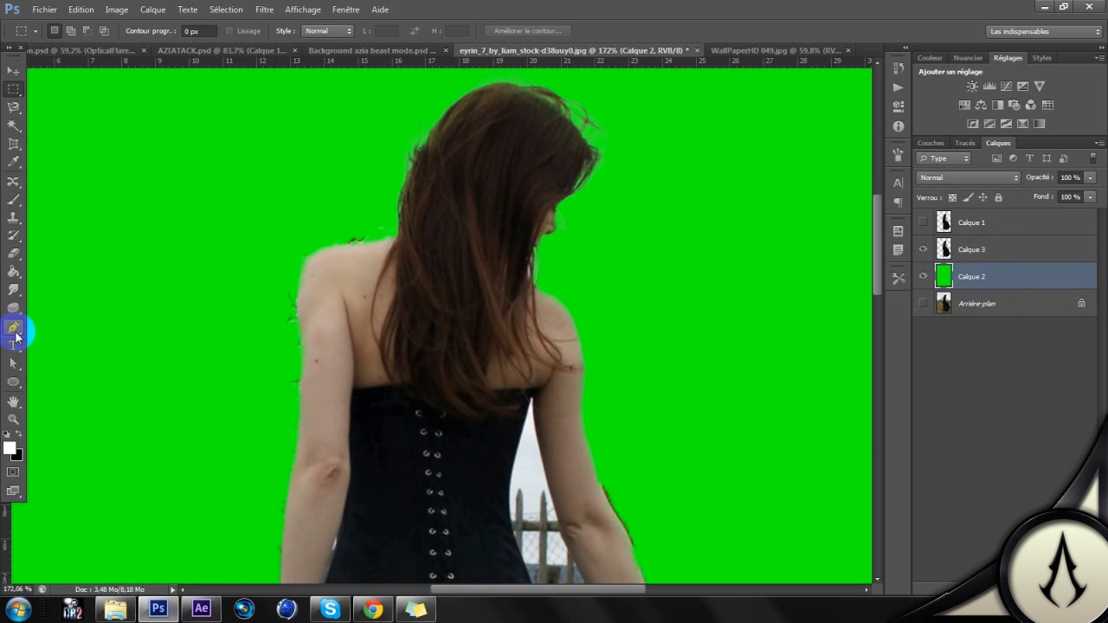
pyautogui.click(15, 332)
pyautogui.scroll(5, 384, 242)
pyautogui.click(385, 241)
pyautogui.click(294, 258)
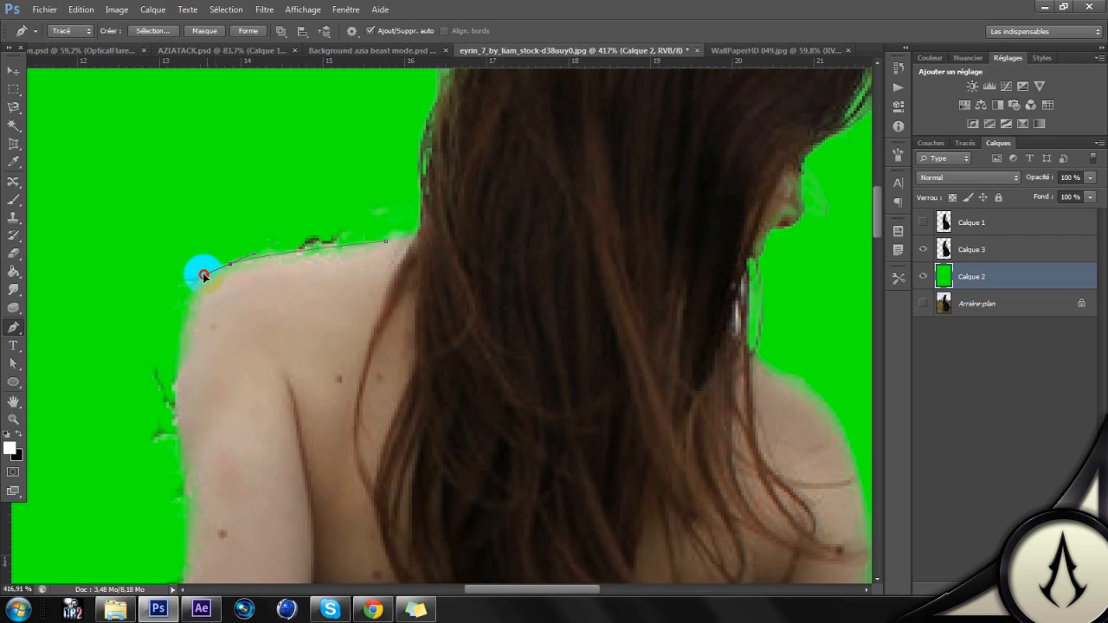
pyautogui.moveTo(202, 275); pyautogui.dragTo(181, 270)
pyautogui.click(385, 242)
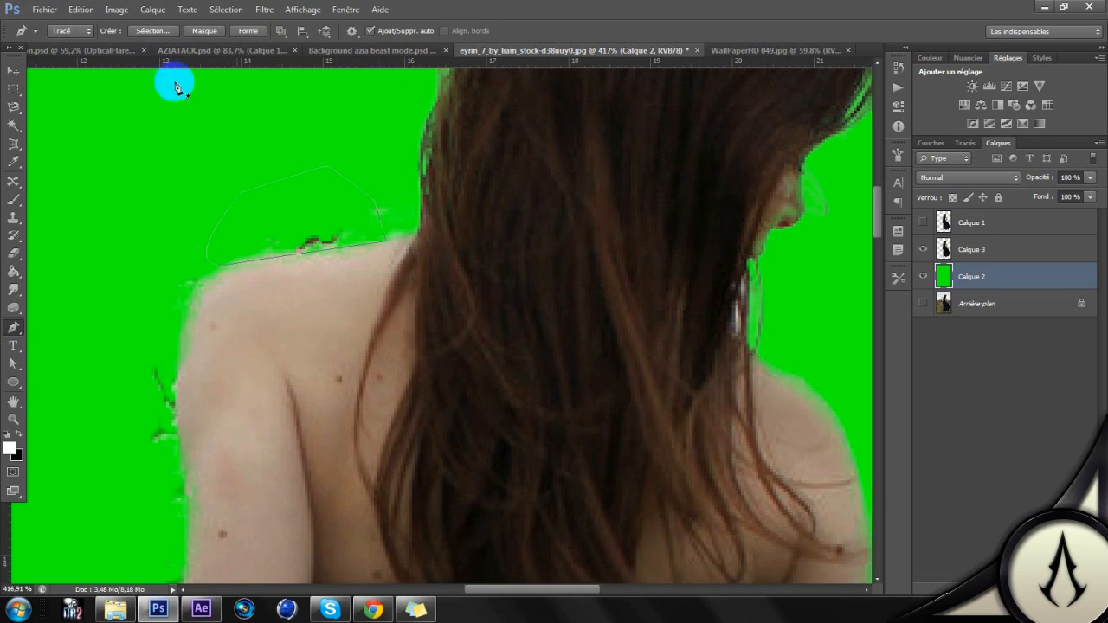
# Step: Convert the path to a selection and delete the enclosed stray pixels from Calque 3, keeping the green Calque 2 intact
pyautogui.click(152, 30)
pyautogui.press('Return')
pyautogui.press('Delete')
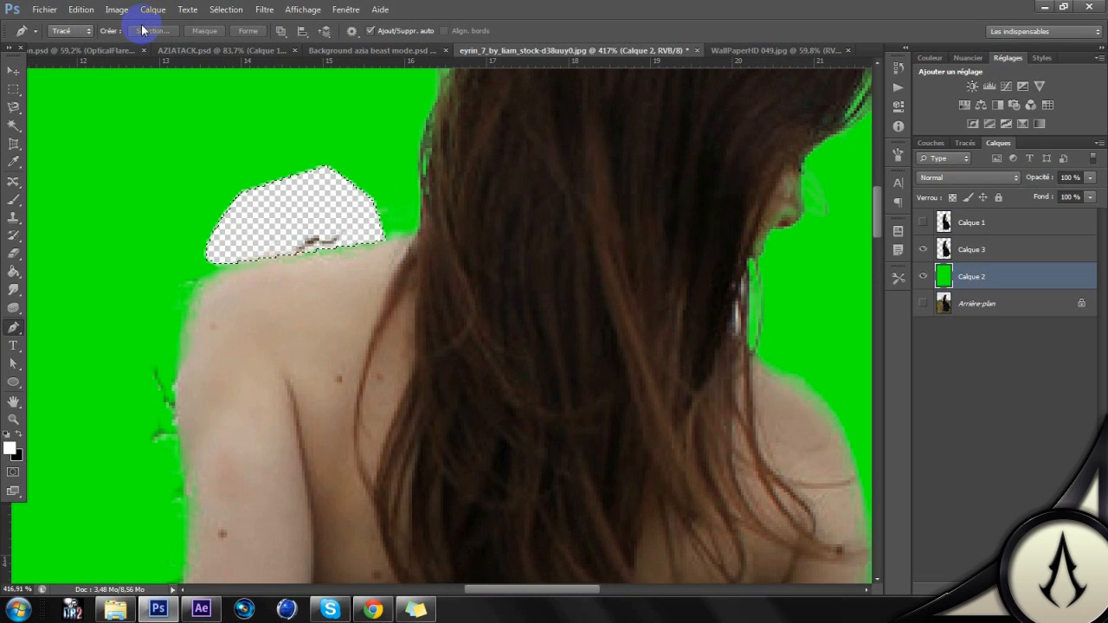
pyautogui.hotkey('ctrl', 'z')
pyautogui.click(970, 253)
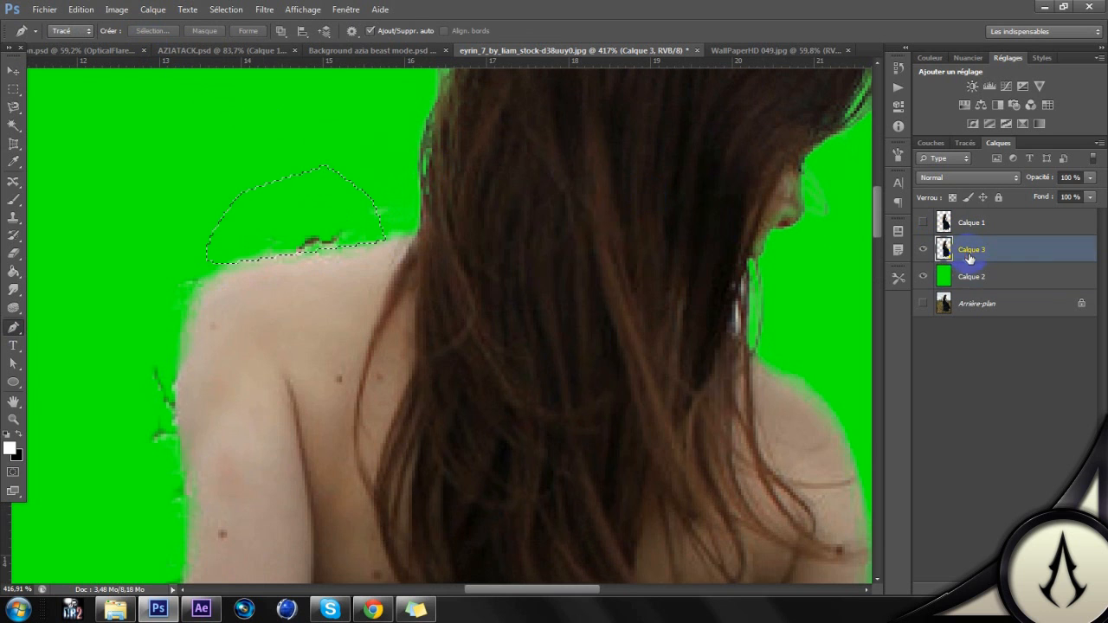
pyautogui.scroll(-6, 638, 285)
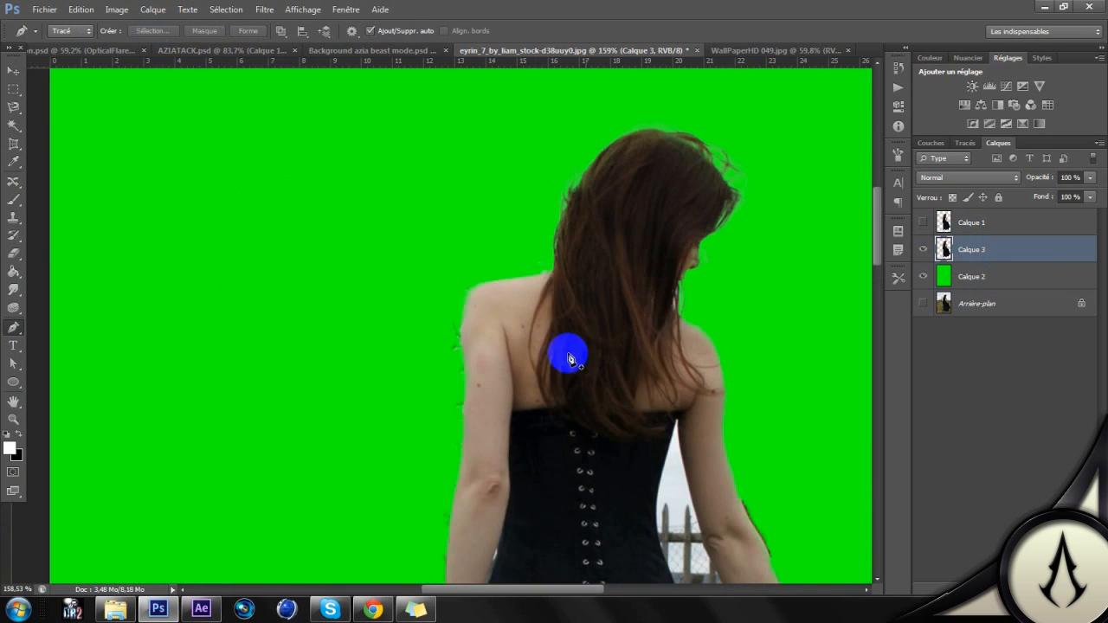
# Step: Hide Calque 3 and show the Calque 1 cutout over the green backdrop instead
pyautogui.scroll(6, 467, 308)
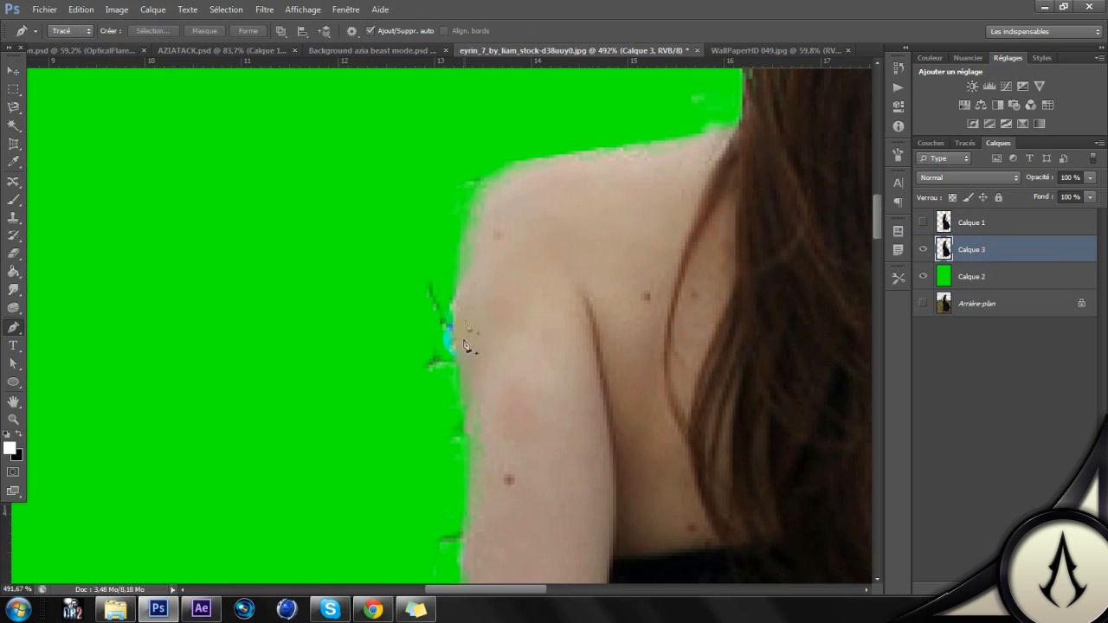
pyautogui.scroll(-6, 465, 346)
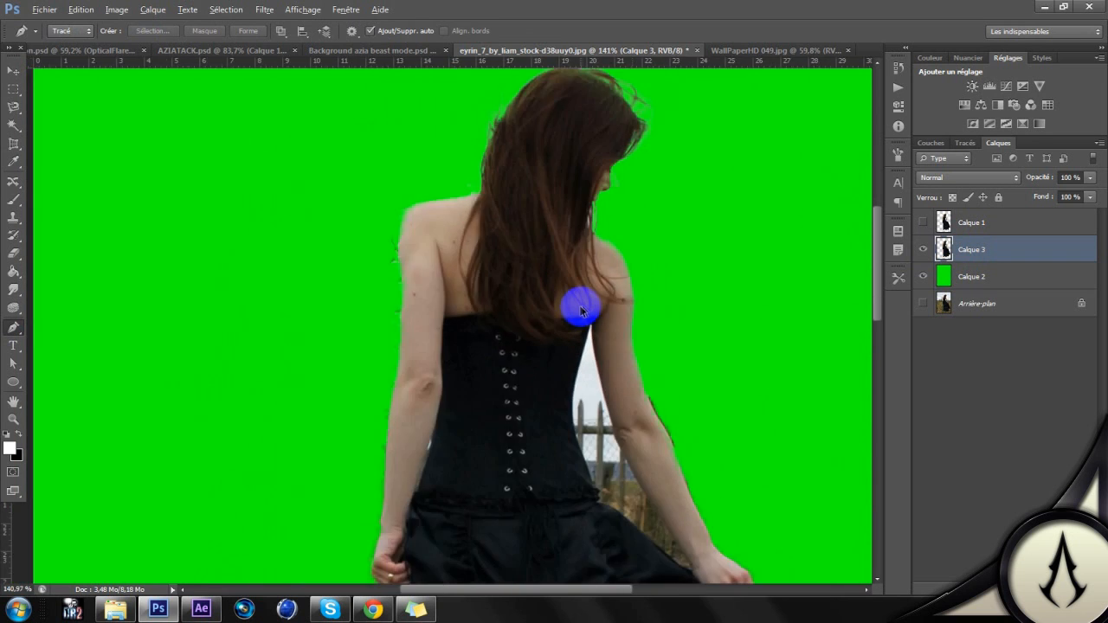
pyautogui.scroll(-2, 580, 312)
pyautogui.scroll(-2, 688, 300)
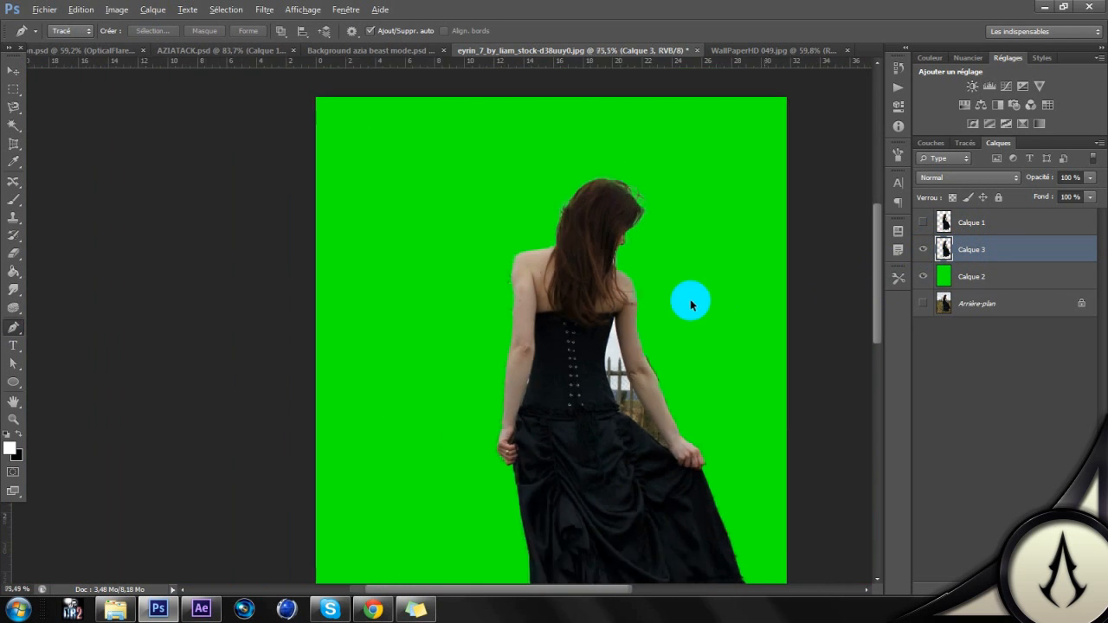
pyautogui.click(923, 250)
pyautogui.click(923, 222)
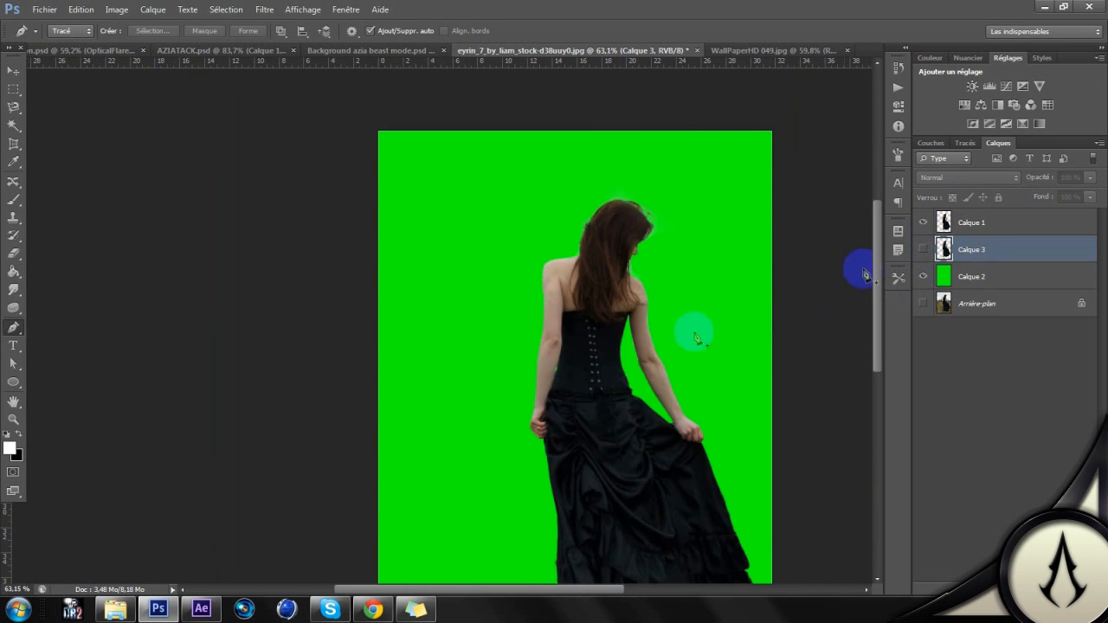
# Step: Examine the Calque 1 cutout's edges along the arms, dress and feet against the green backdrop
pyautogui.moveTo(681, 388); pyautogui.dragTo(534, 293)
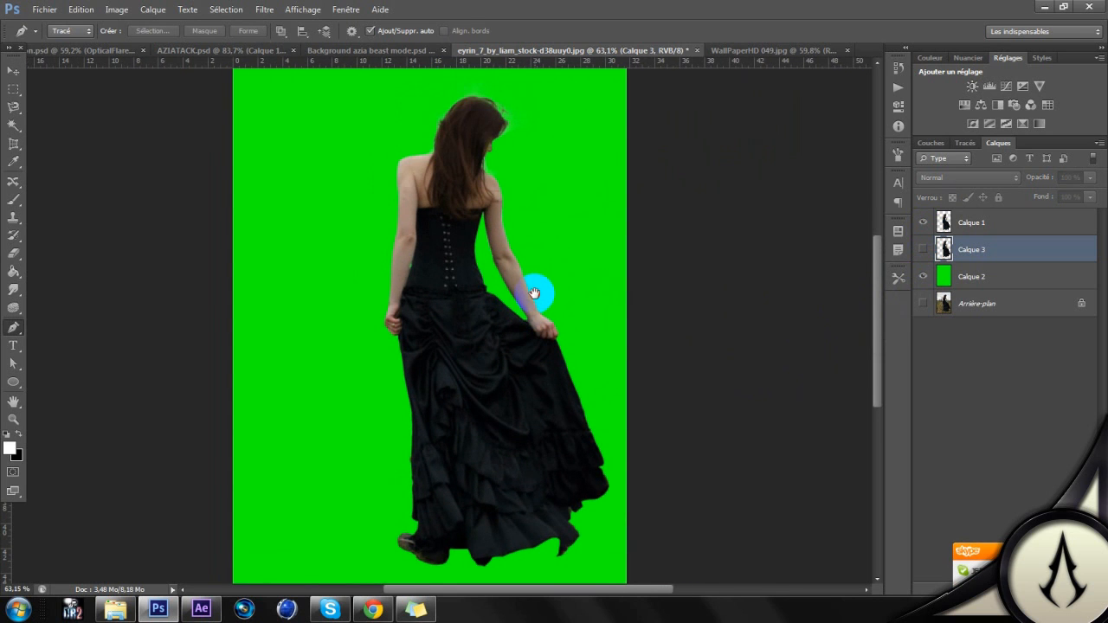
pyautogui.scroll(3, 467, 105)
pyautogui.scroll(-2, 496, 151)
pyautogui.moveTo(547, 292); pyautogui.dragTo(467, 113)
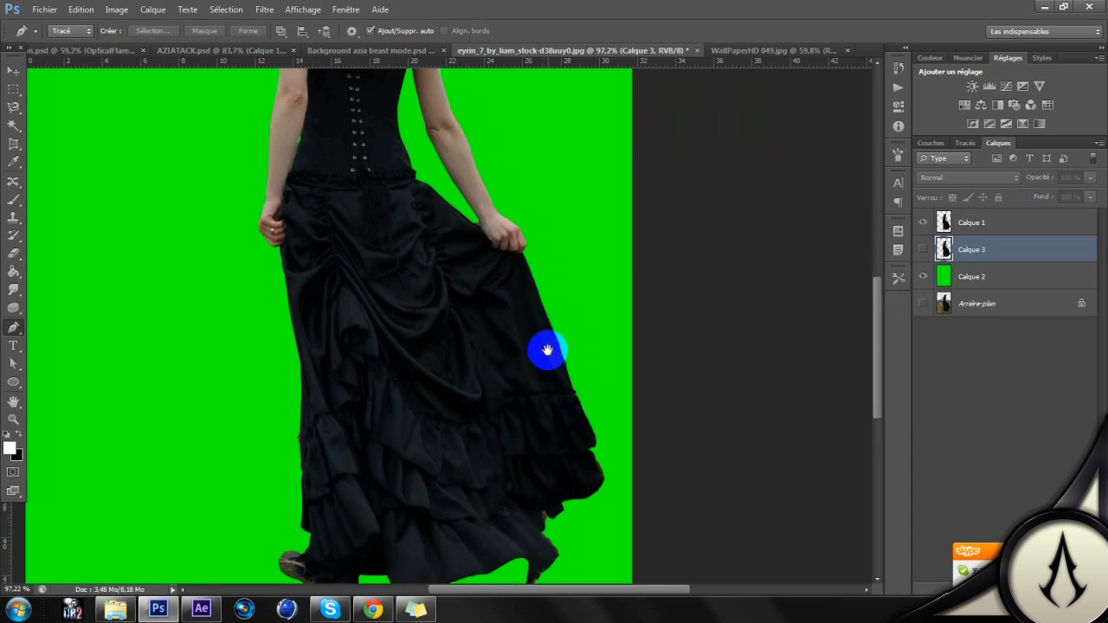
pyautogui.scroll(-2, 524, 232)
pyautogui.scroll(-3, 519, 259)
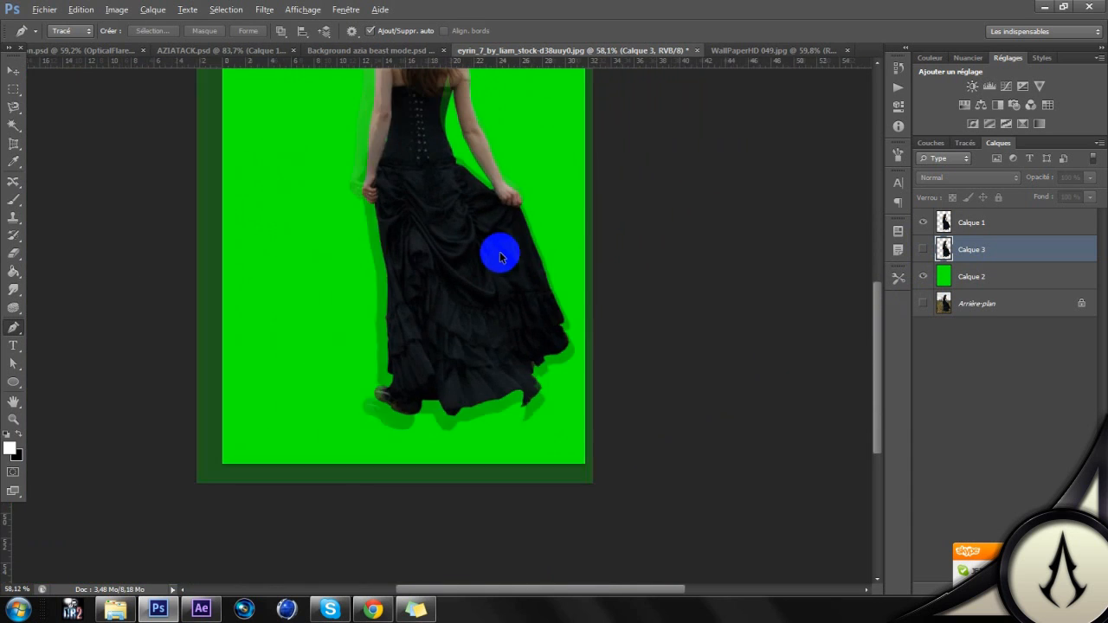
pyautogui.moveTo(505, 251); pyautogui.dragTo(530, 384)
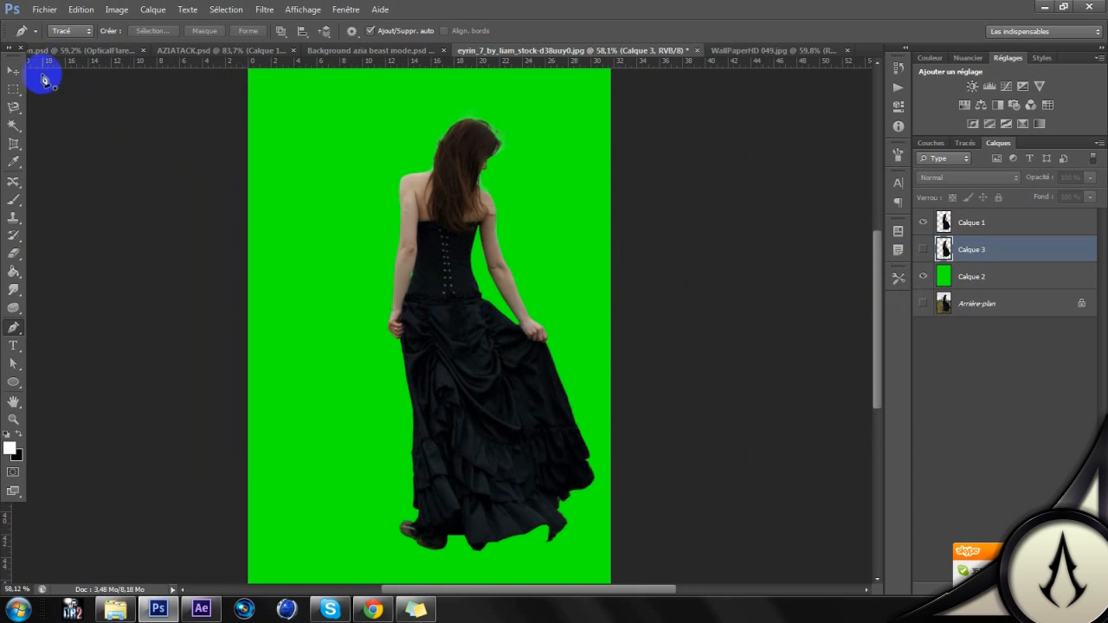
# Step: Select the Calque 1 cutout with the Move tool and switch to the WallPaperHD 049.jpg document with the road
pyautogui.click(15, 71)
pyautogui.moveTo(312, 219); pyautogui.dragTo(302, 222)
pyautogui.click(963, 227)
pyautogui.moveTo(494, 334); pyautogui.dragTo(920, 132)
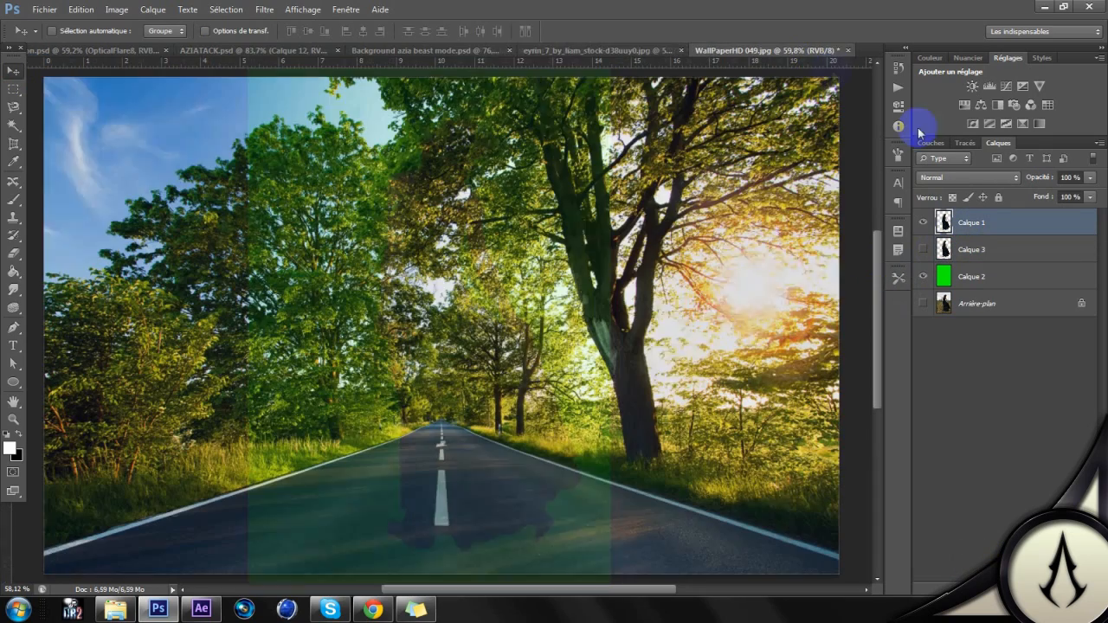
pyautogui.scroll(-2, 412, 343)
pyautogui.scroll(2, 411, 344)
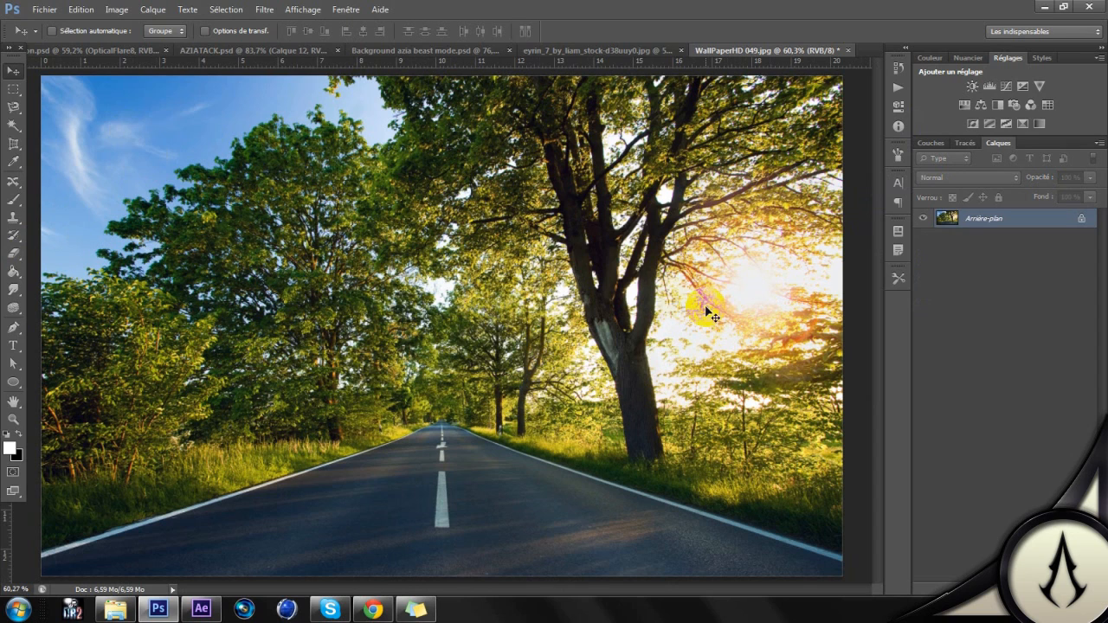
# Step: Bring the Calque 1 cutout from the woman's document into WallPaperHD 049.jpg and place her on the road
pyautogui.click(638, 50)
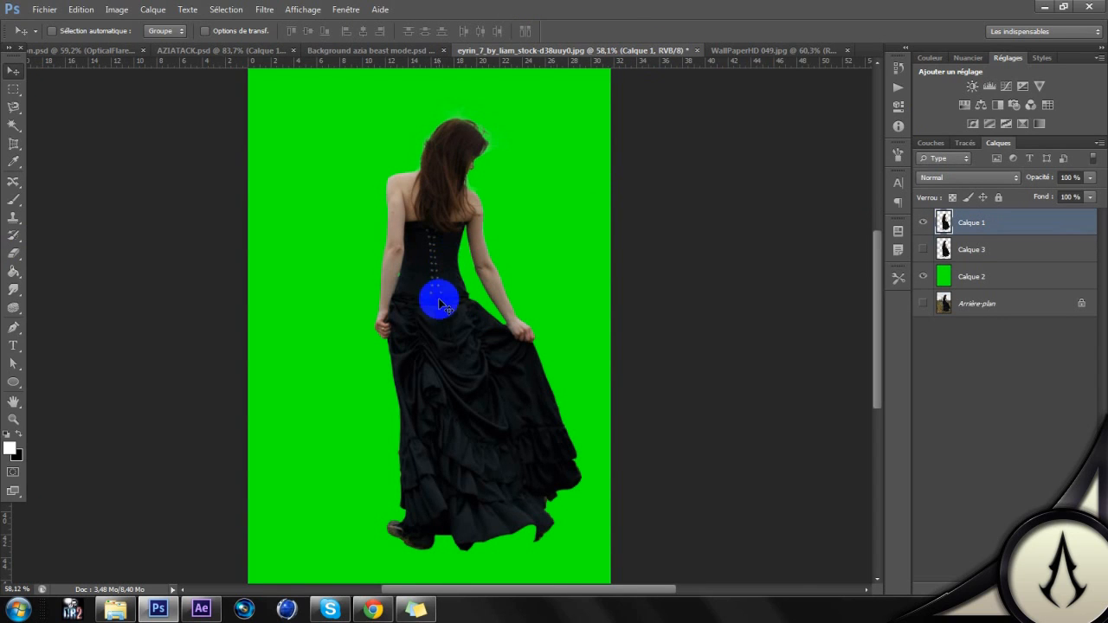
pyautogui.moveTo(446, 354); pyautogui.dragTo(418, 431)
pyautogui.moveTo(484, 360); pyautogui.dragTo(499, 271)
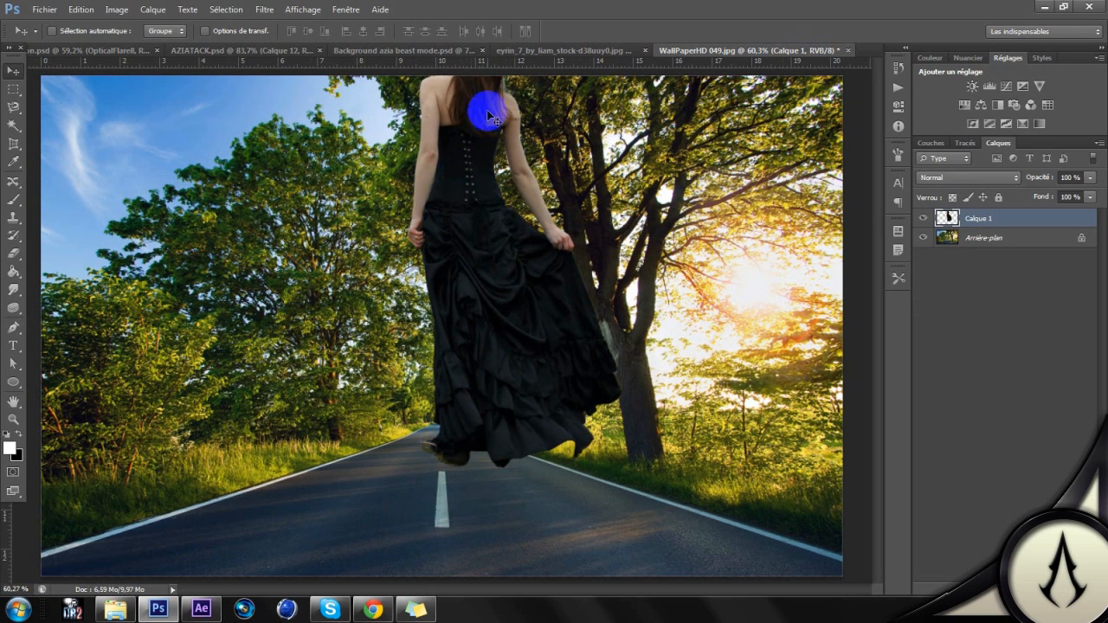
pyautogui.moveTo(559, 299); pyautogui.dragTo(438, 468)
pyautogui.moveTo(406, 420); pyautogui.dragTo(433, 355)
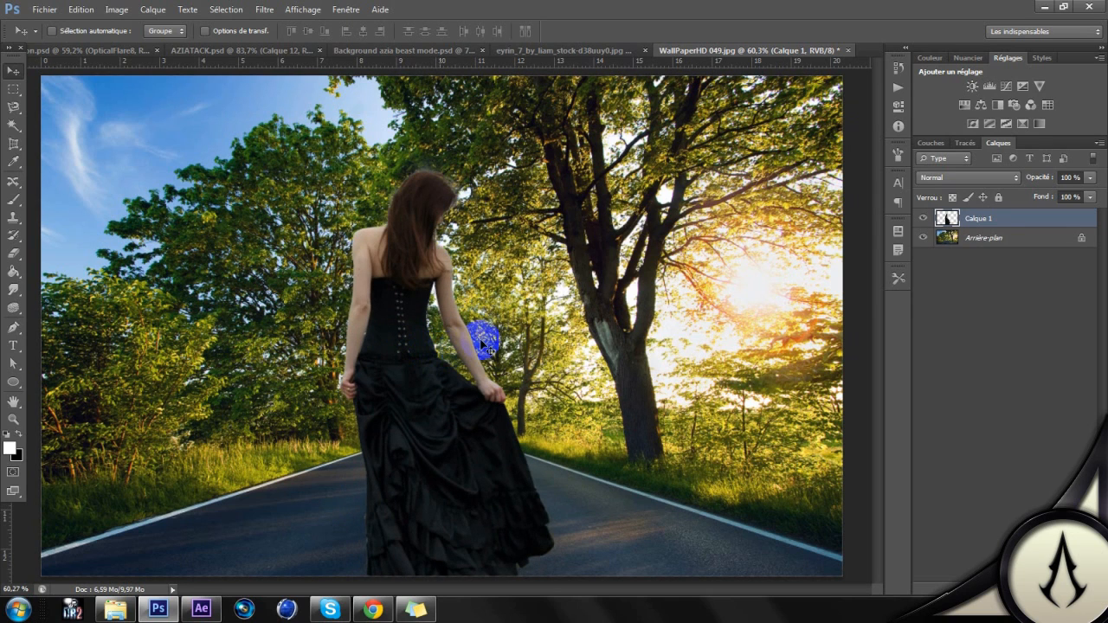
# Step: Scale the woman proportionally to about 49.6% with Free Transform and stand her in the middle of the road
pyautogui.hotkey('ctrl', 't')
pyautogui.moveTo(554, 151)
pyautogui.mouseDown()
pyautogui.moveTo(528, 168)
pyautogui.moveTo(560, 140)
pyautogui.mouseUp()
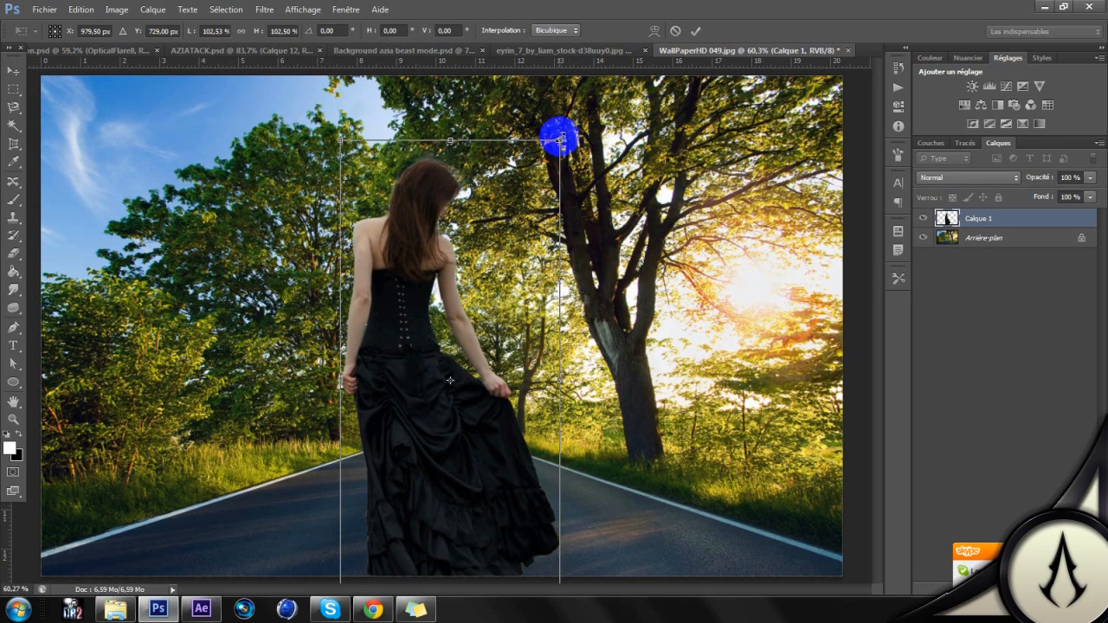
pyautogui.moveTo(560, 139); pyautogui.dragTo(457, 298)
pyautogui.moveTo(517, 225); pyautogui.dragTo(466, 293)
pyautogui.moveTo(443, 346); pyautogui.dragTo(448, 353)
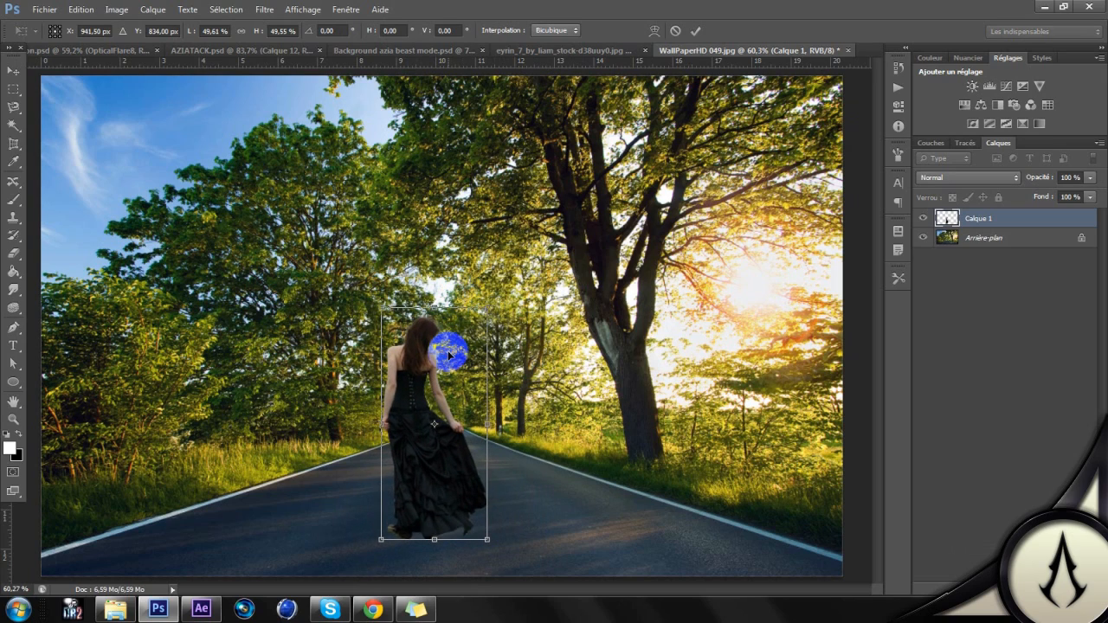
pyautogui.press('Return')
# Step: Duplicate the woman's Calque 1 layer within WallPaperHD 049.jpg under the name Calque 1 copie
pyautogui.scroll(-2, 449, 356)
pyautogui.scroll(2, 450, 356)
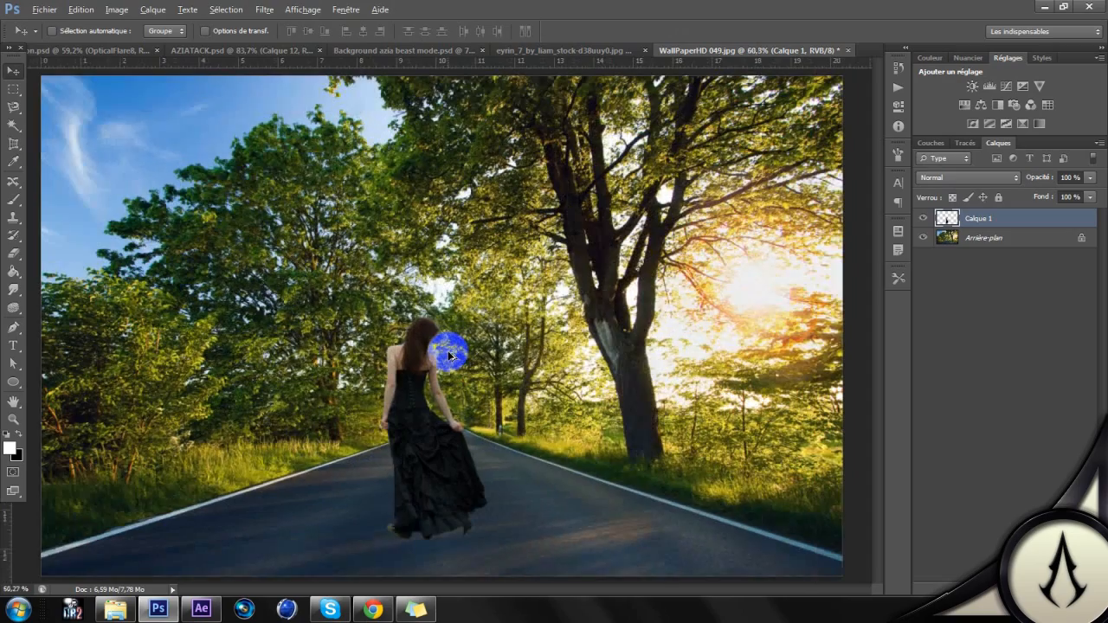
pyautogui.scroll(1, 450, 356)
pyautogui.scroll(-2, 430, 354)
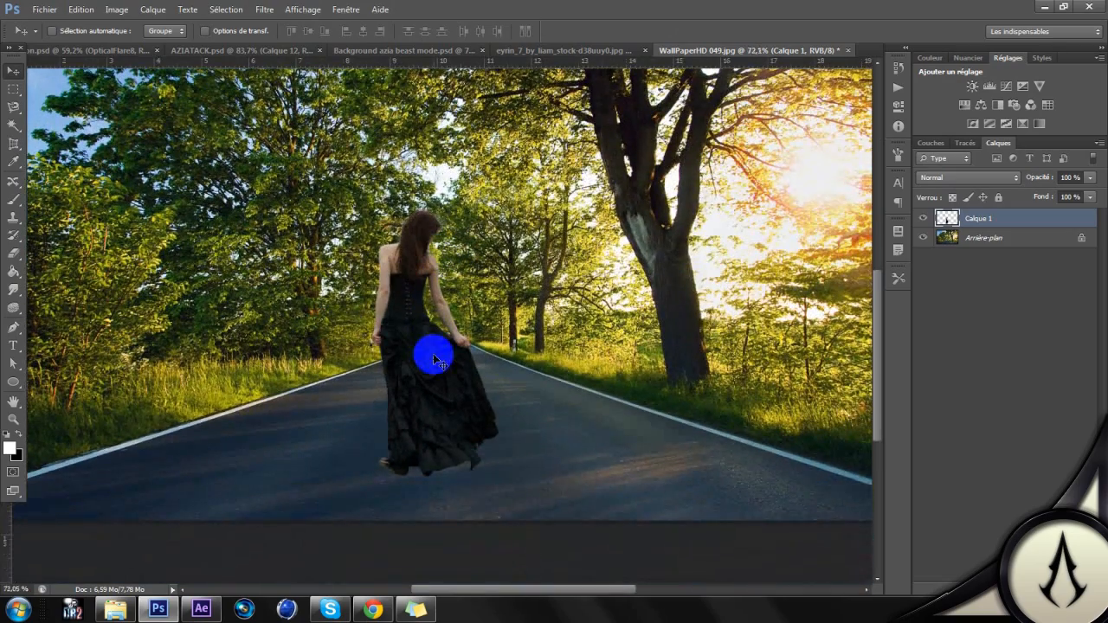
pyautogui.click(1004, 224)
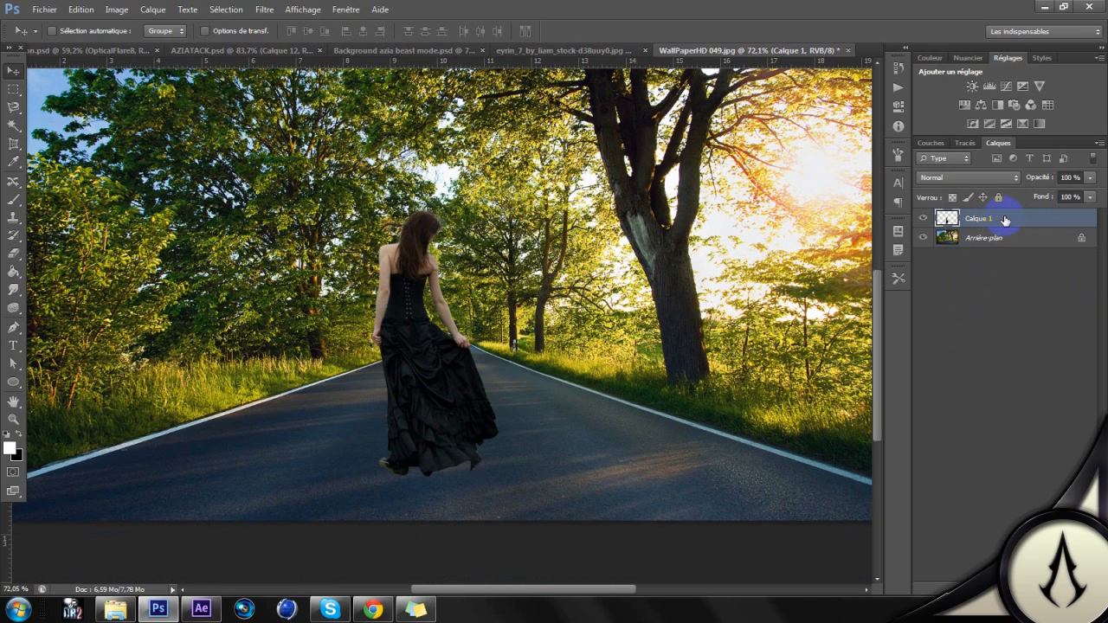
pyautogui.rightClick(1004, 221)
pyautogui.click(880, 151)
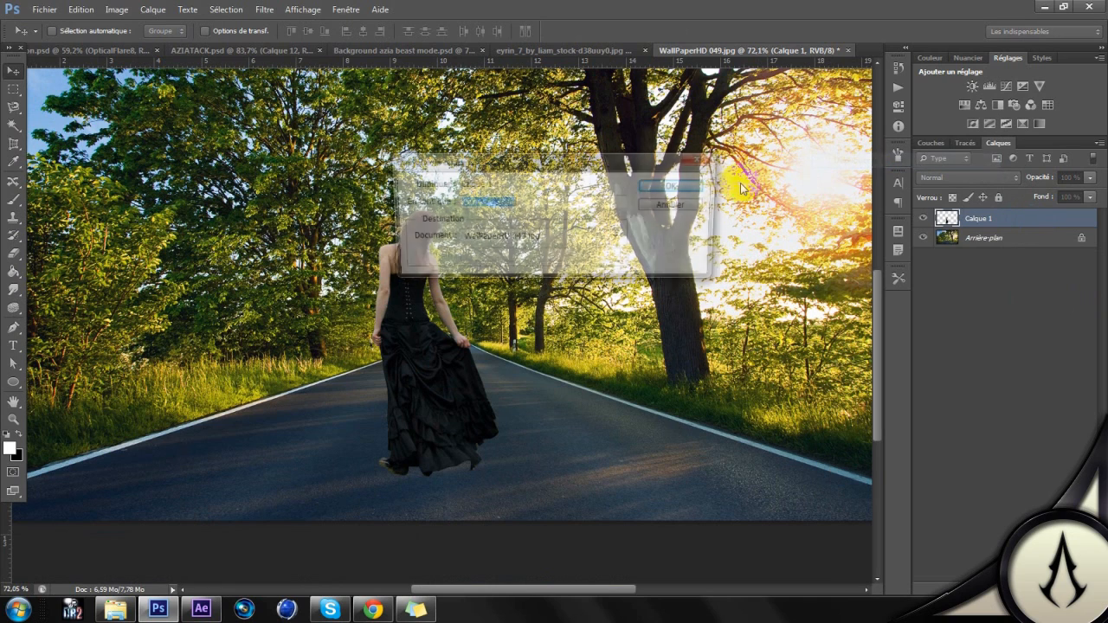
pyautogui.click(676, 188)
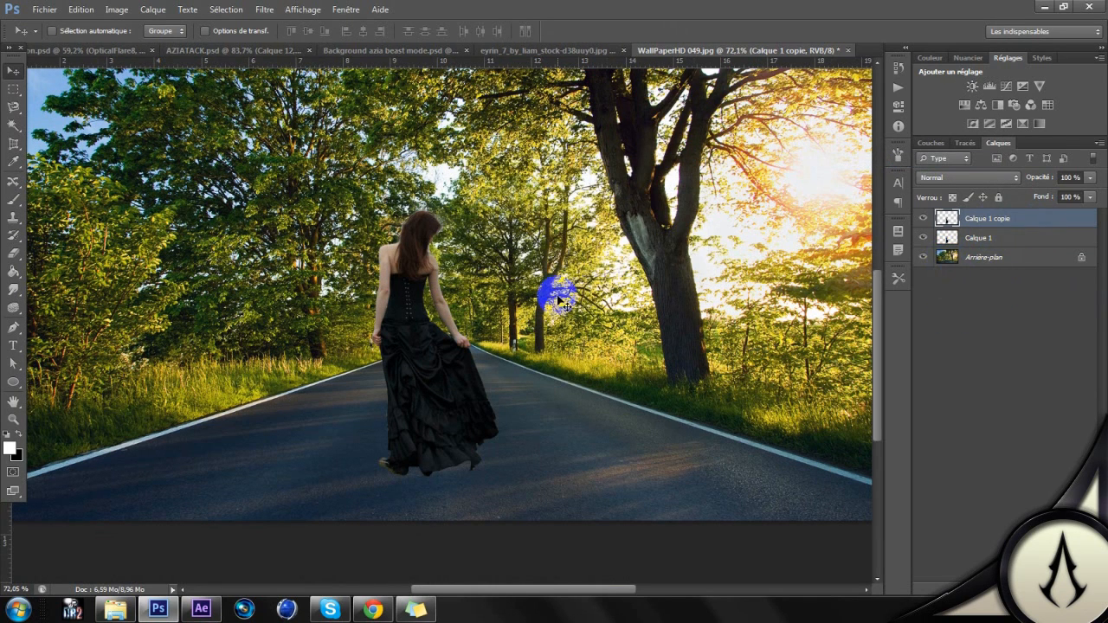
# Step: Slant Calque 1 copie toward the left with a Perspective transform, to a horizontal skew of 51.67
pyautogui.hotkey('ctrl', 't')
pyautogui.rightClick(426, 294)
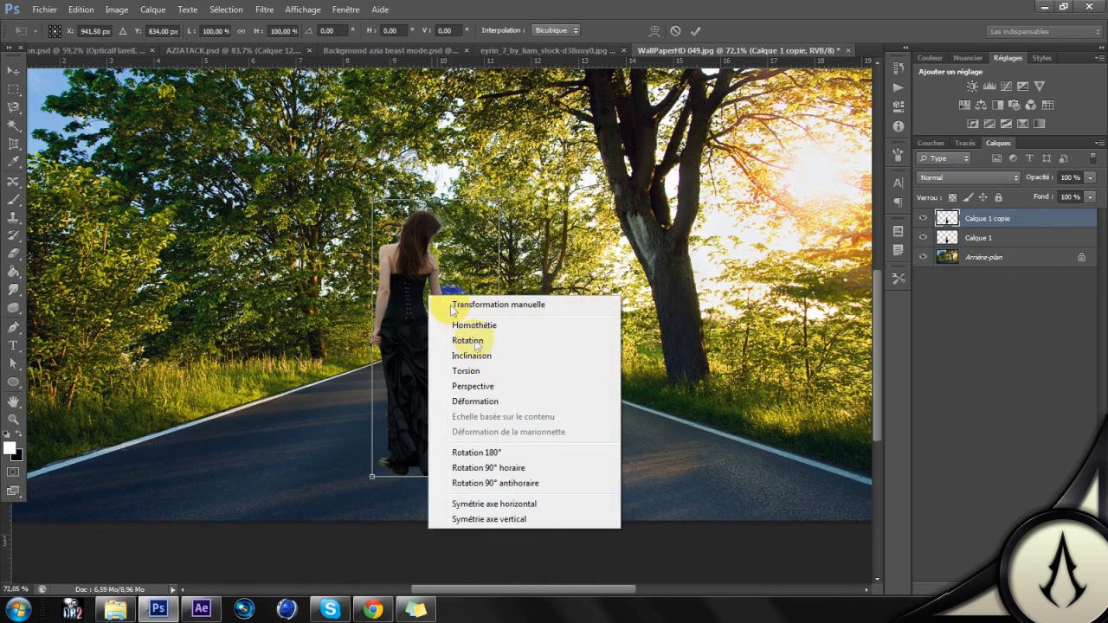
pyautogui.click(484, 387)
pyautogui.moveTo(435, 201); pyautogui.dragTo(159, 280)
pyautogui.moveTo(440, 477); pyautogui.dragTo(388, 390)
# Step: Try combinations of mirroring and 180° rotation to lay the slanted copy on the road
pyautogui.rightClick(389, 390)
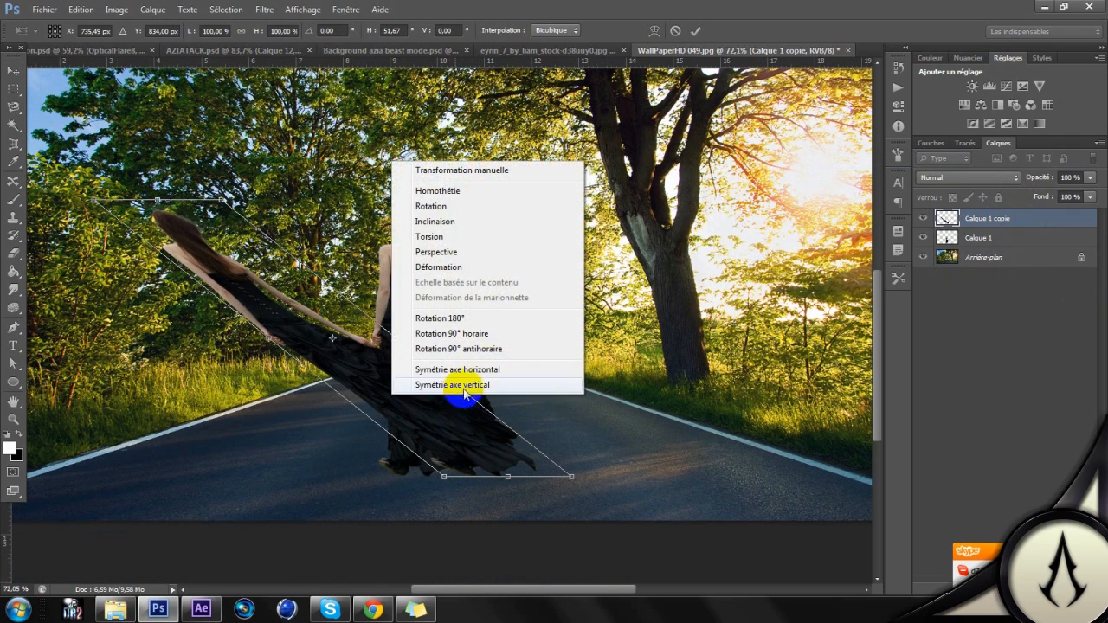
pyautogui.click(480, 369)
pyautogui.moveTo(453, 267); pyautogui.dragTo(411, 404)
pyautogui.rightClick(400, 419)
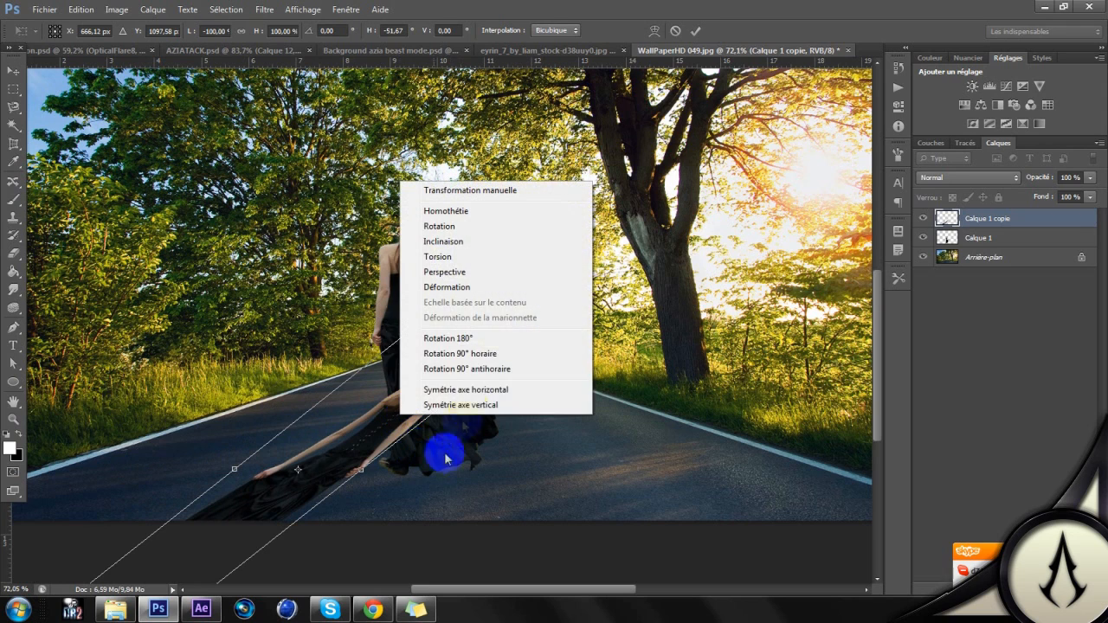
pyautogui.click(480, 338)
pyautogui.moveTo(442, 362); pyautogui.dragTo(518, 227)
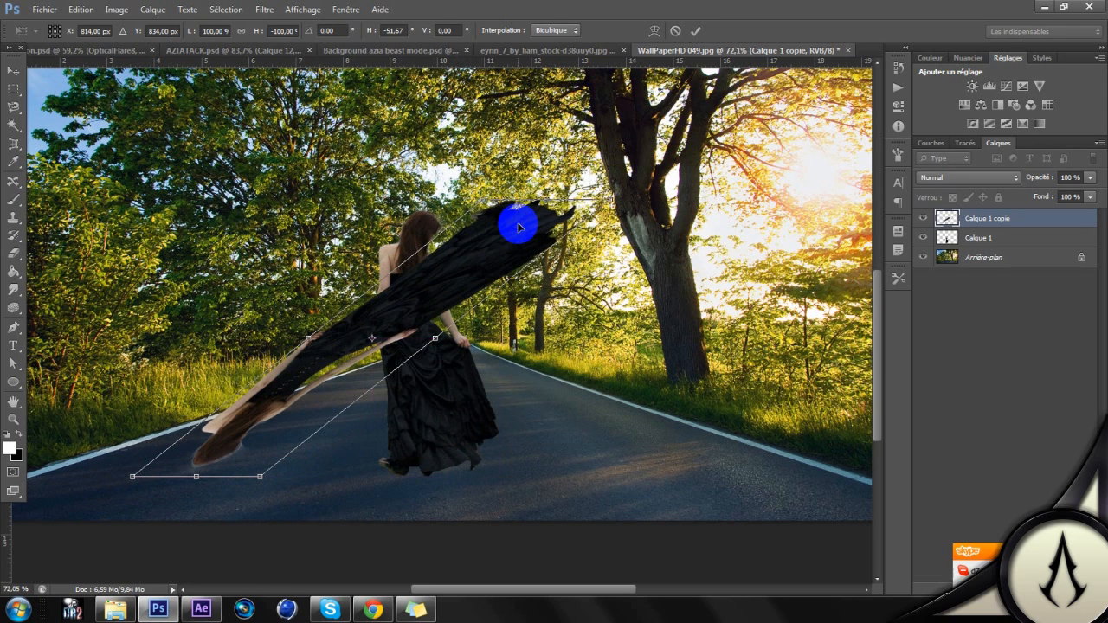
pyautogui.rightClick(513, 241)
pyautogui.click(585, 397)
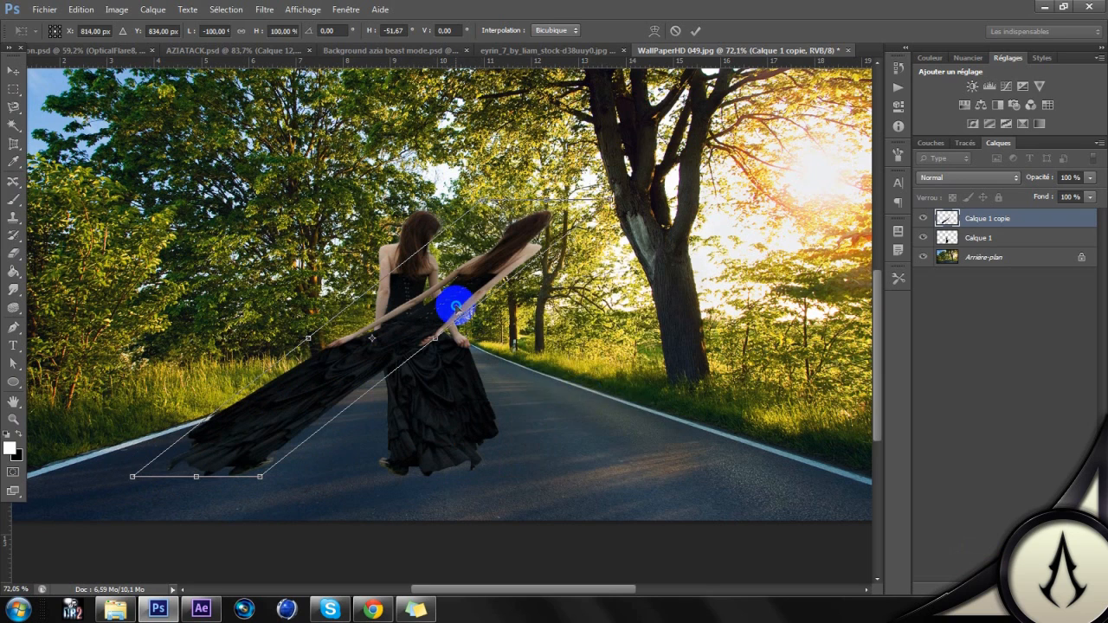
pyautogui.rightClick(455, 306)
pyautogui.click(554, 516)
pyautogui.moveTo(465, 420); pyautogui.dragTo(352, 426)
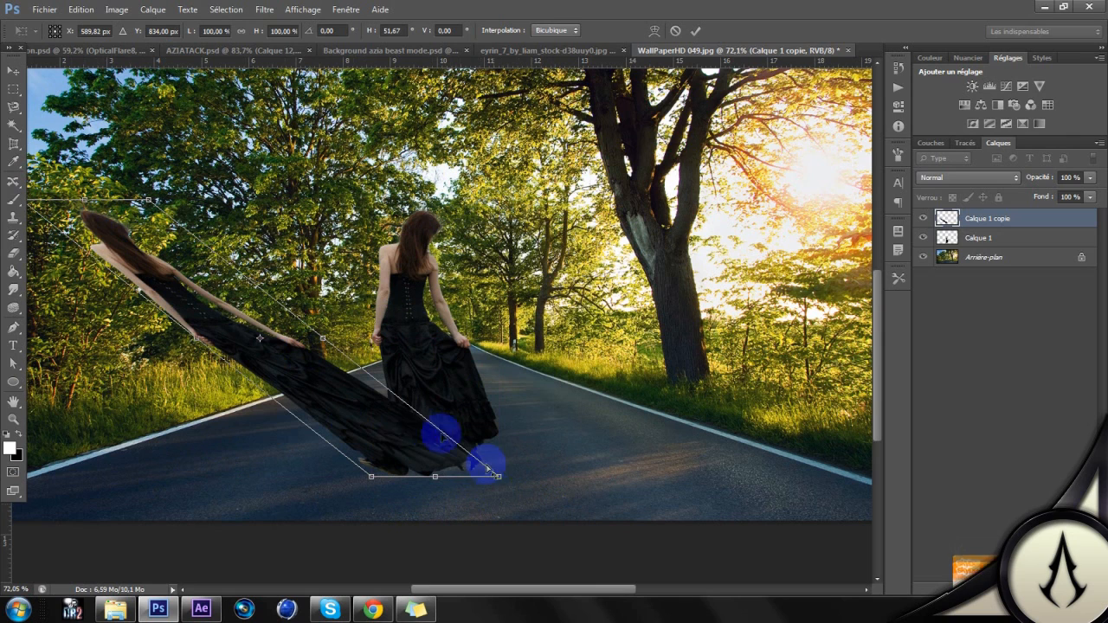
# Step: Mirror the slanted copy with Symétrie axe horizontal, rotate it 180° and position it stretching along the road from the woman's feet
pyautogui.rightClick(355, 417)
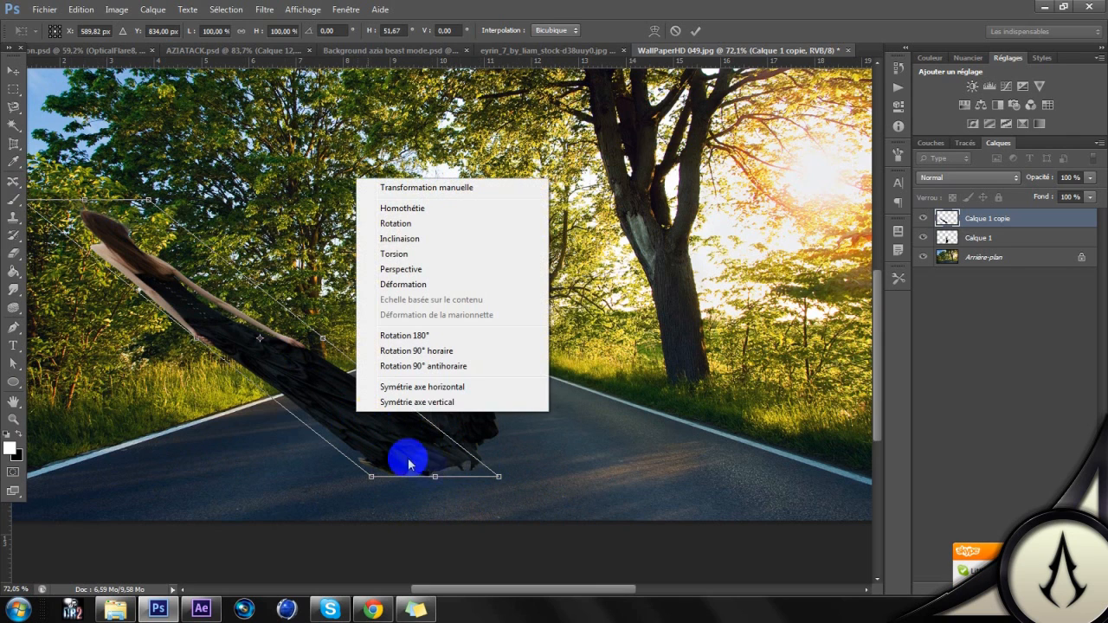
pyautogui.click(448, 387)
pyautogui.moveTo(351, 274); pyautogui.dragTo(435, 404)
pyautogui.rightClick(435, 404)
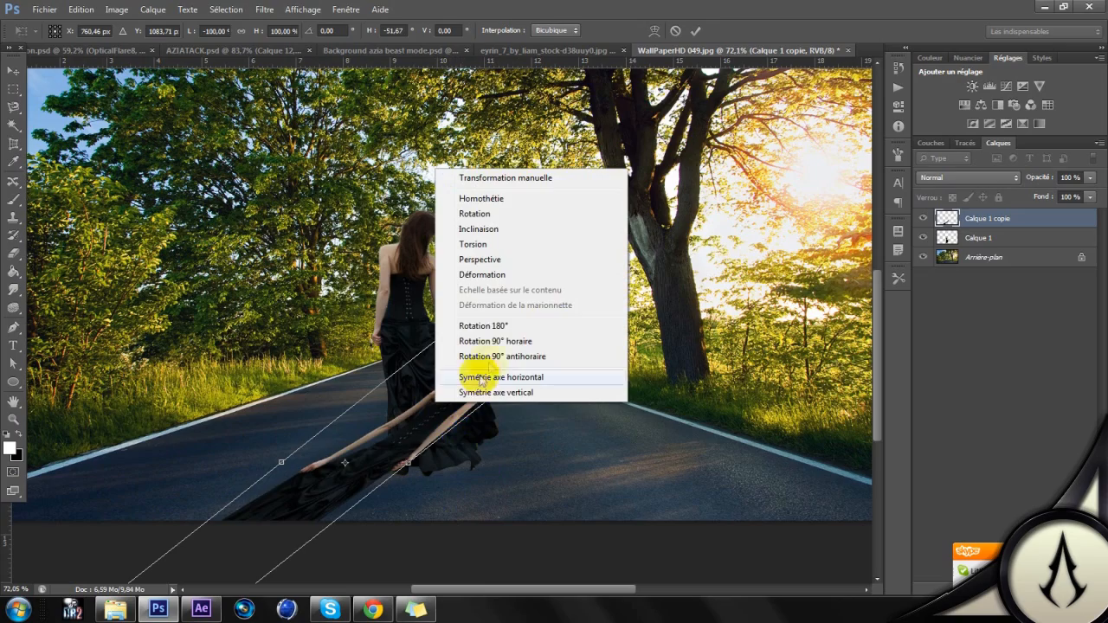
pyautogui.click(497, 321)
pyautogui.moveTo(485, 338); pyautogui.dragTo(392, 442)
pyautogui.scroll(-4, 394, 436)
pyautogui.scroll(-4, 400, 425)
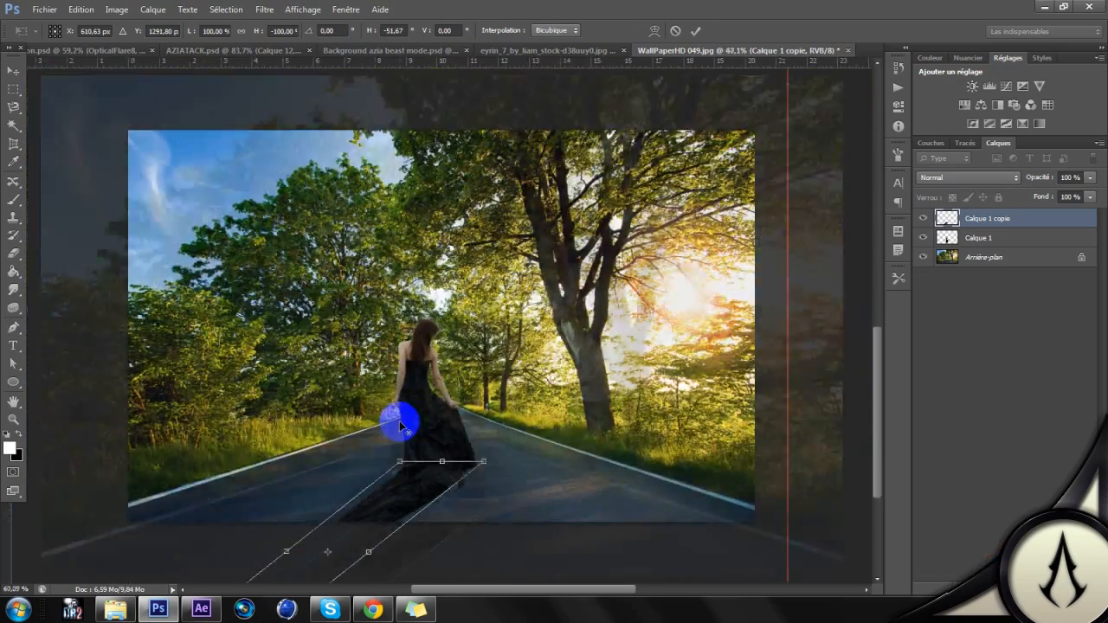
# Step: Skew the flipped Calque 1 copie horizontally to -56.26 and shorten its height to 53.71% so it lies closer along the road
pyautogui.rightClick(412, 487)
pyautogui.click(459, 345)
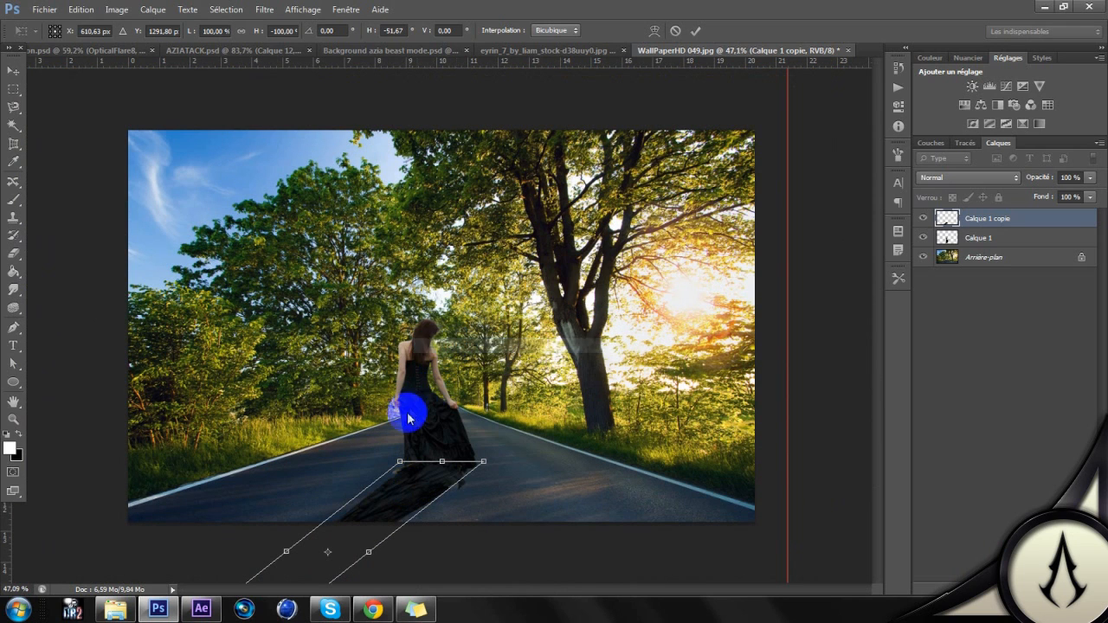
pyautogui.scroll(-1, 373, 483)
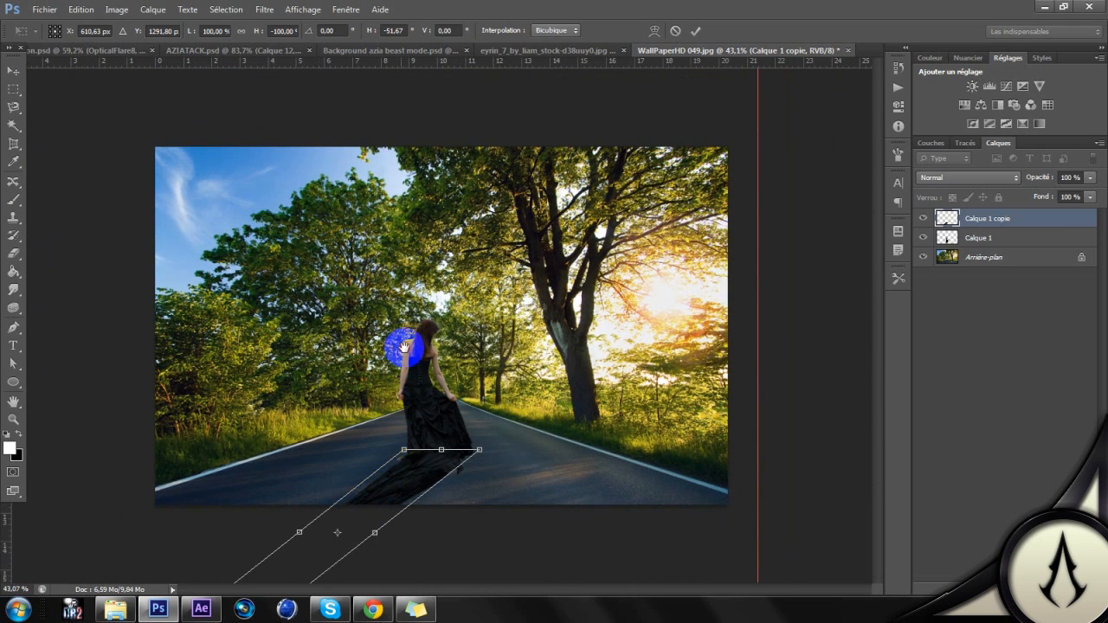
pyautogui.scroll(-3, 354, 494)
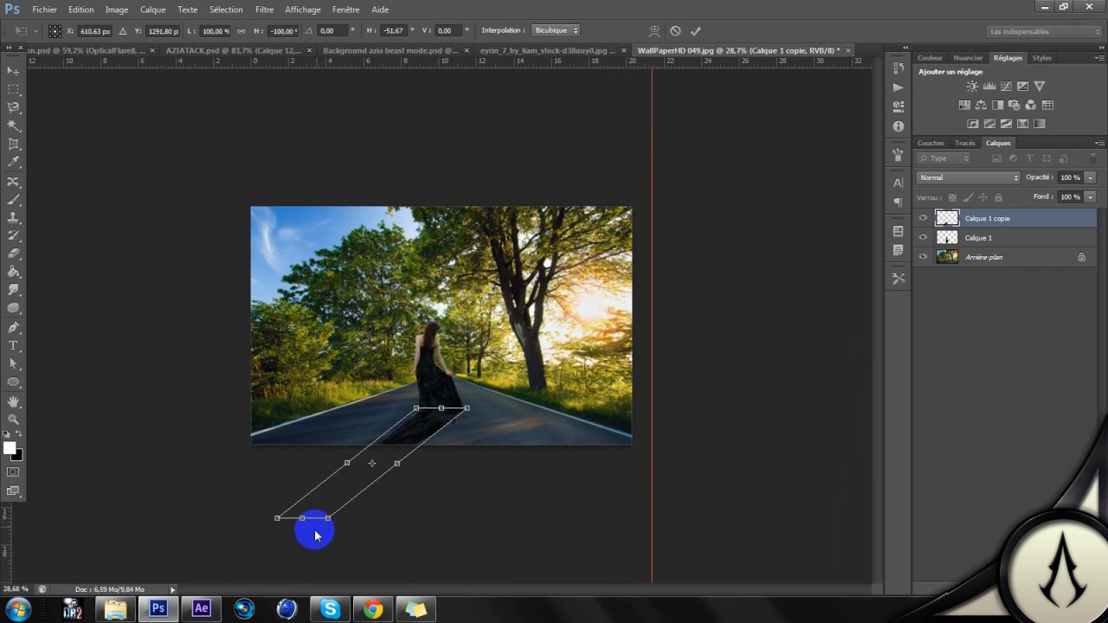
pyautogui.moveTo(302, 519); pyautogui.dragTo(277, 517)
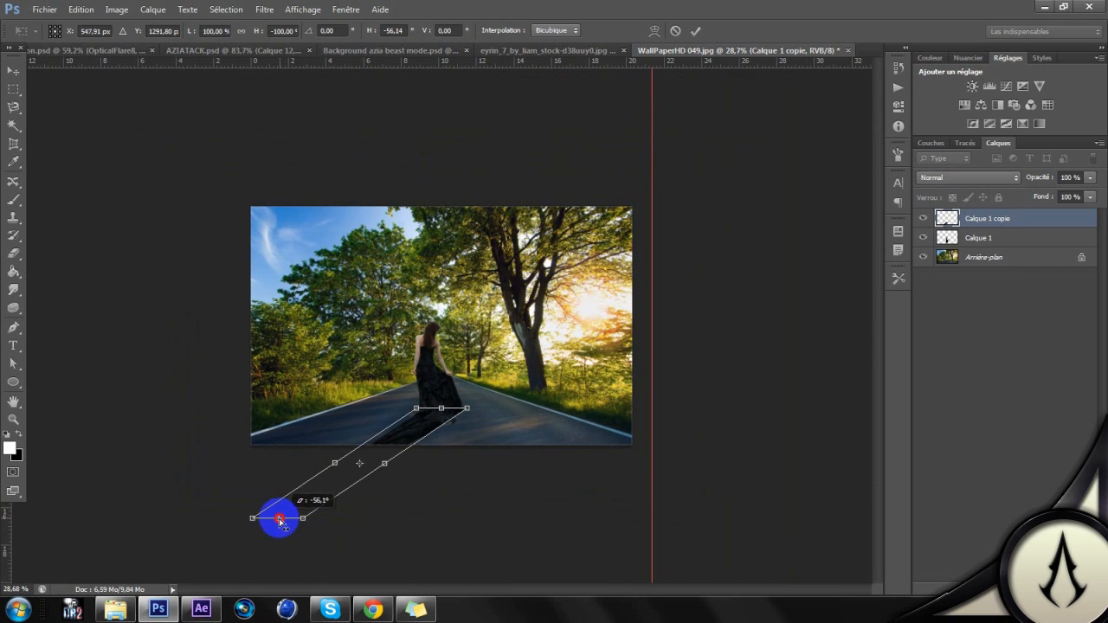
pyautogui.rightClick(407, 428)
pyautogui.click(489, 200)
pyautogui.moveTo(277, 518); pyautogui.dragTo(324, 470)
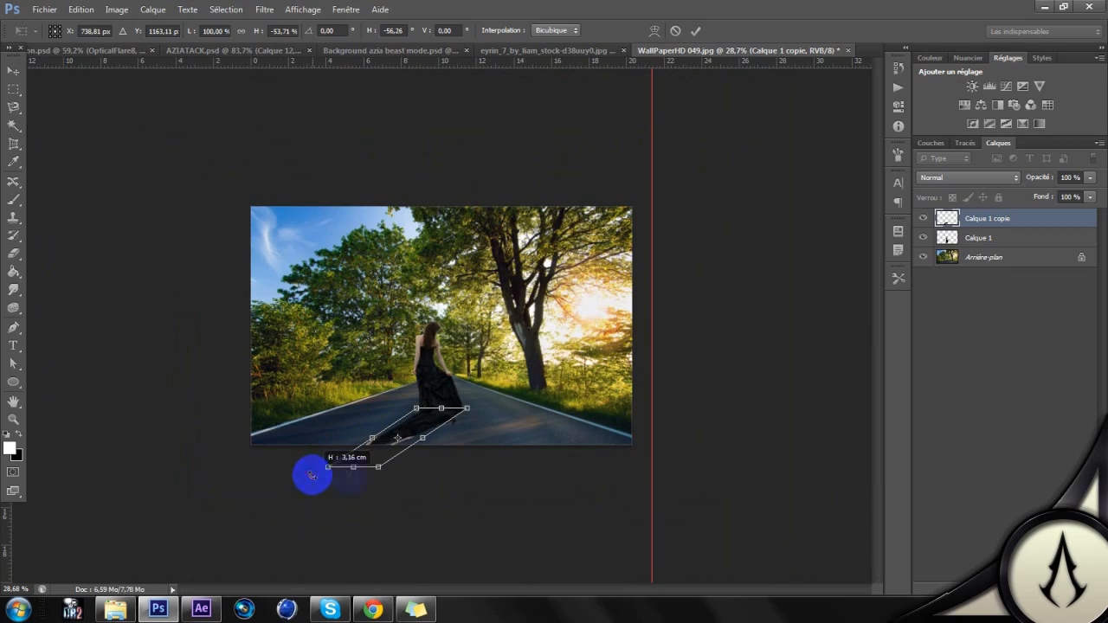
# Step: Widen Calque 1 copie to 114.27%, slant it to a horizontal skew of -58.85, and apply the transform
pyautogui.rightClick(423, 422)
pyautogui.click(494, 277)
pyautogui.scroll(2, 458, 414)
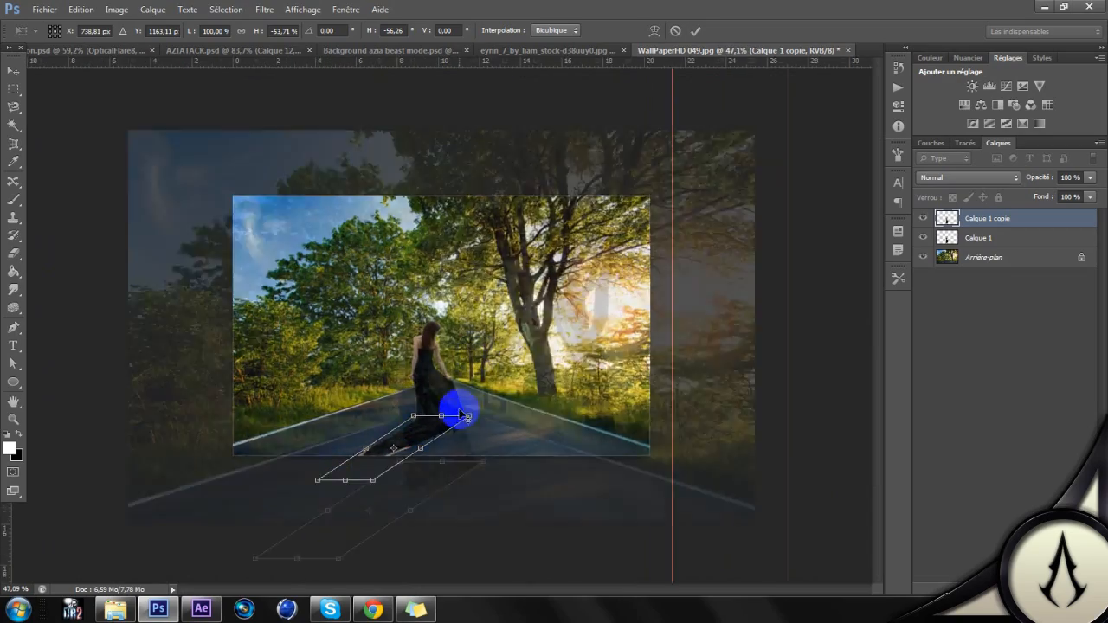
pyautogui.scroll(3, 467, 416)
pyautogui.moveTo(494, 384); pyautogui.dragTo(507, 386)
pyautogui.scroll(-1, 332, 462)
pyautogui.moveTo(234, 472); pyautogui.dragTo(240, 475)
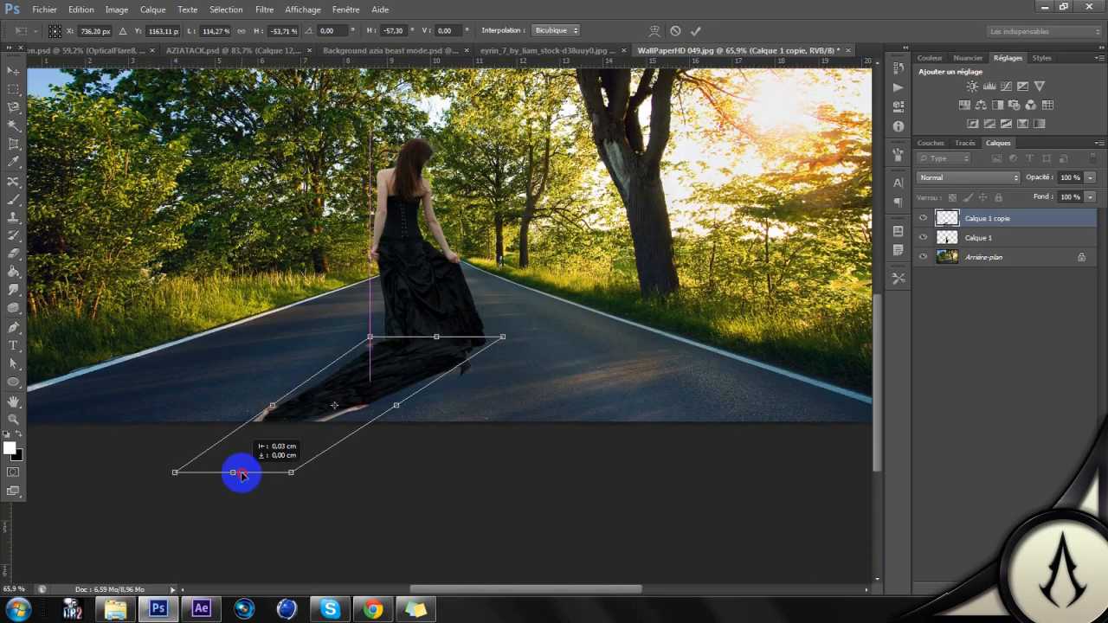
pyautogui.moveTo(237, 474); pyautogui.dragTo(225, 472)
pyautogui.scroll(-3, 401, 324)
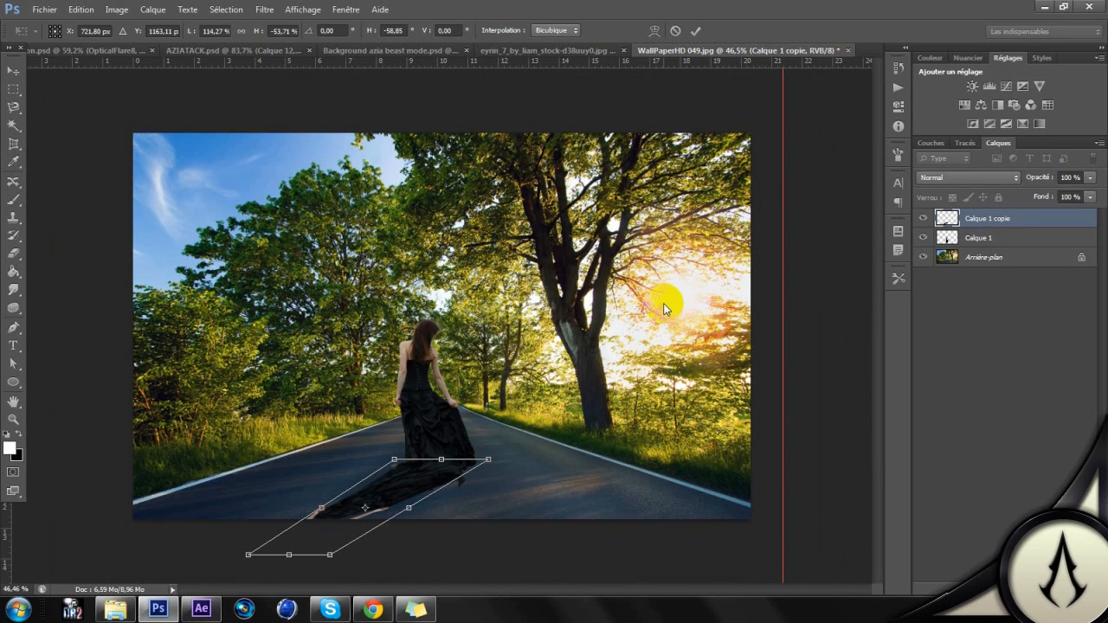
pyautogui.press('Return')
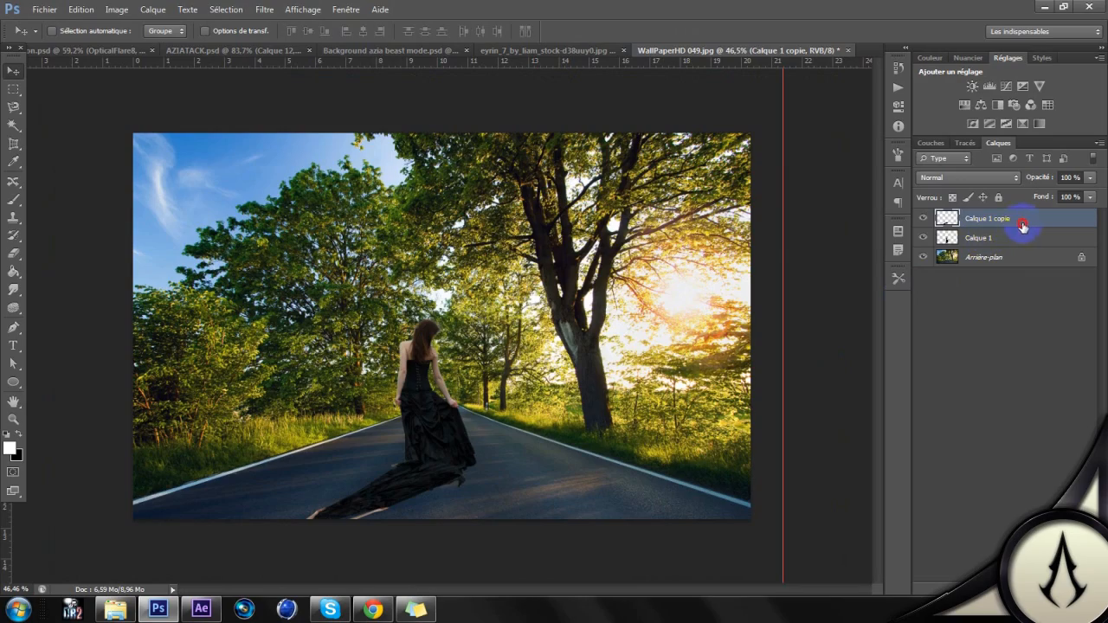
# Step: Place the Calque 1 copie layer beneath Calque 1 and shift the shadow slightly right under the woman's dress
pyautogui.moveTo(1017, 233); pyautogui.dragTo(1013, 245)
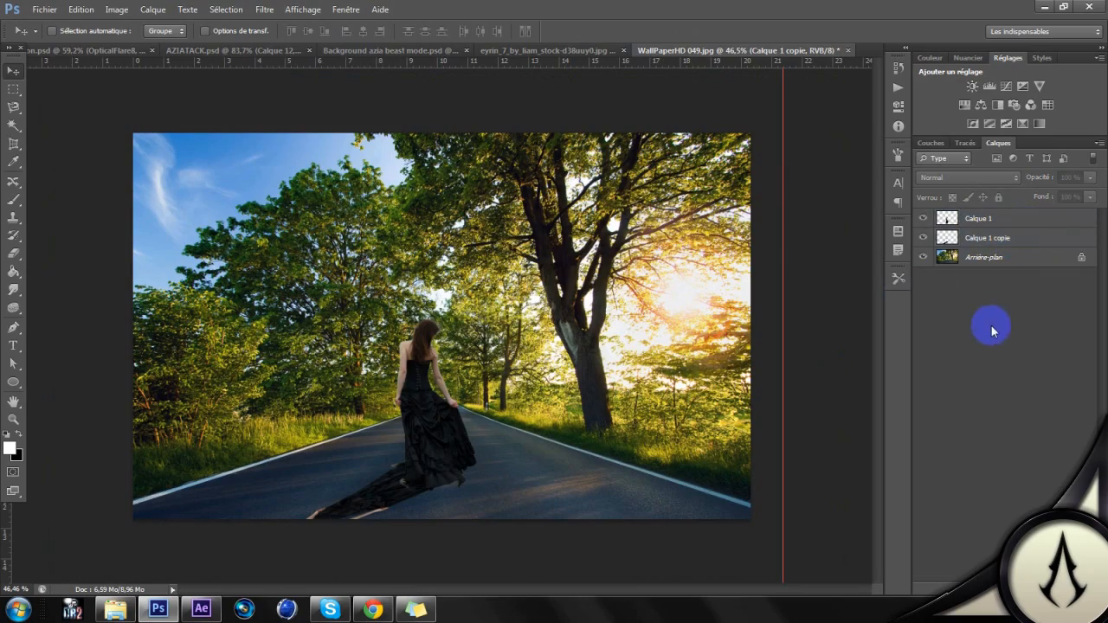
pyautogui.scroll(3, 527, 366)
pyautogui.scroll(-2, 585, 350)
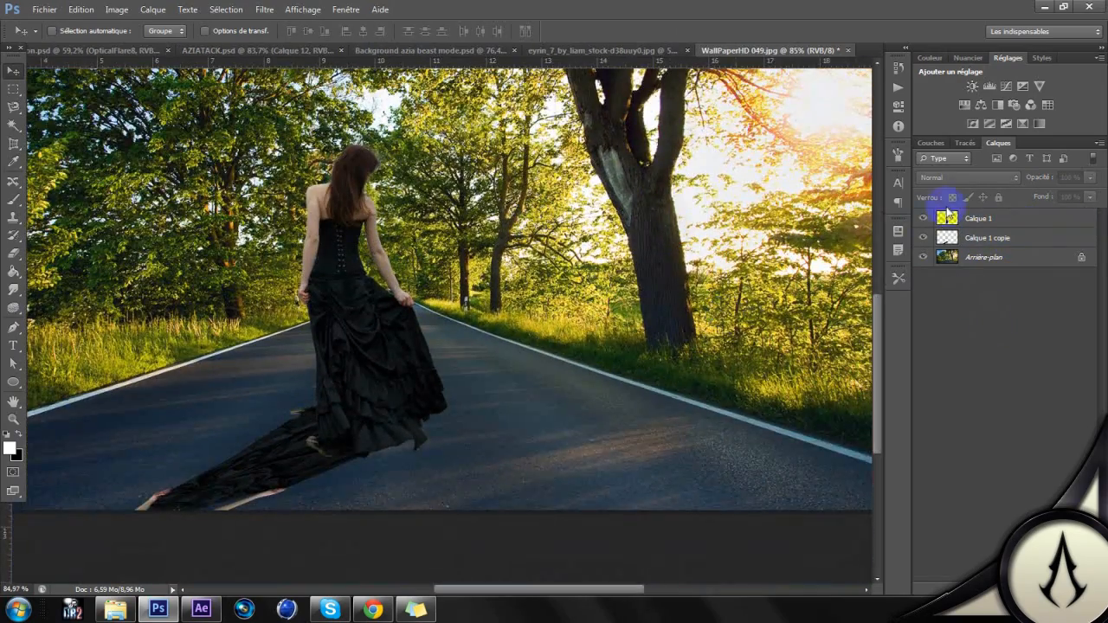
pyautogui.click(979, 241)
pyautogui.click(923, 239)
pyautogui.click(923, 238)
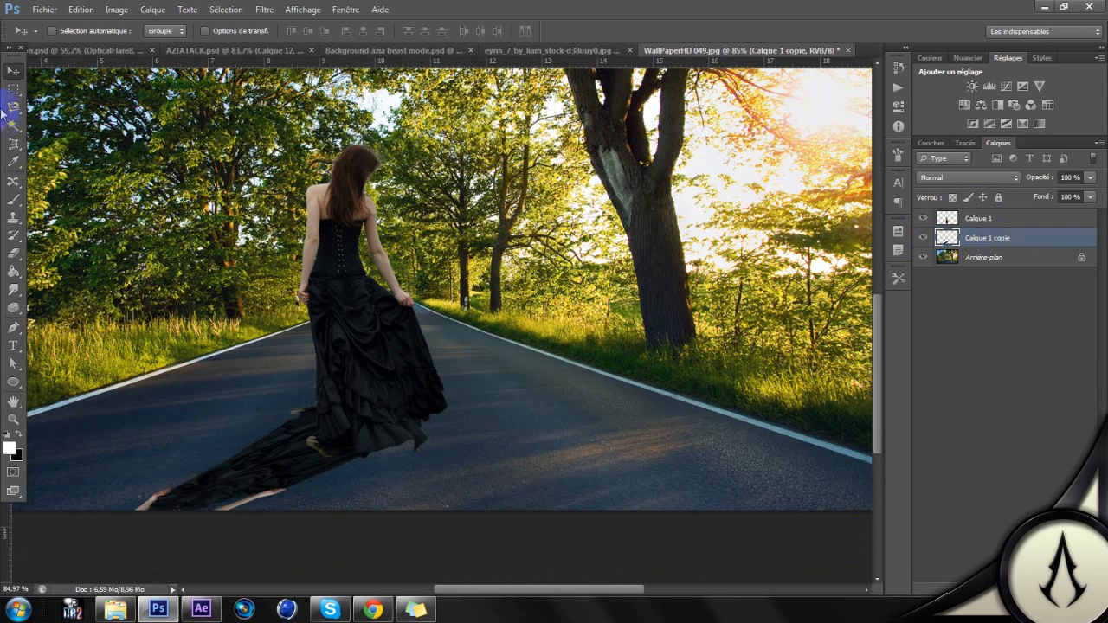
pyautogui.moveTo(182, 269); pyautogui.dragTo(228, 301)
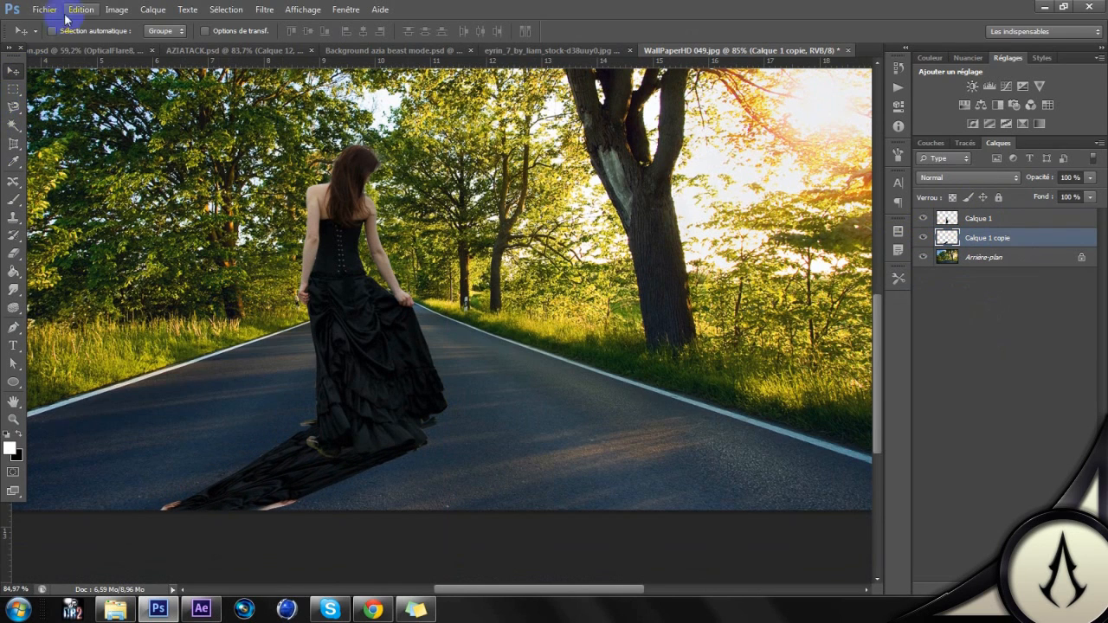
# Step: Turn Calque 1 copie solid black with Teinte/Saturation by setting Luminosité to -100
pyautogui.click(118, 12)
pyautogui.moveTo(127, 45)
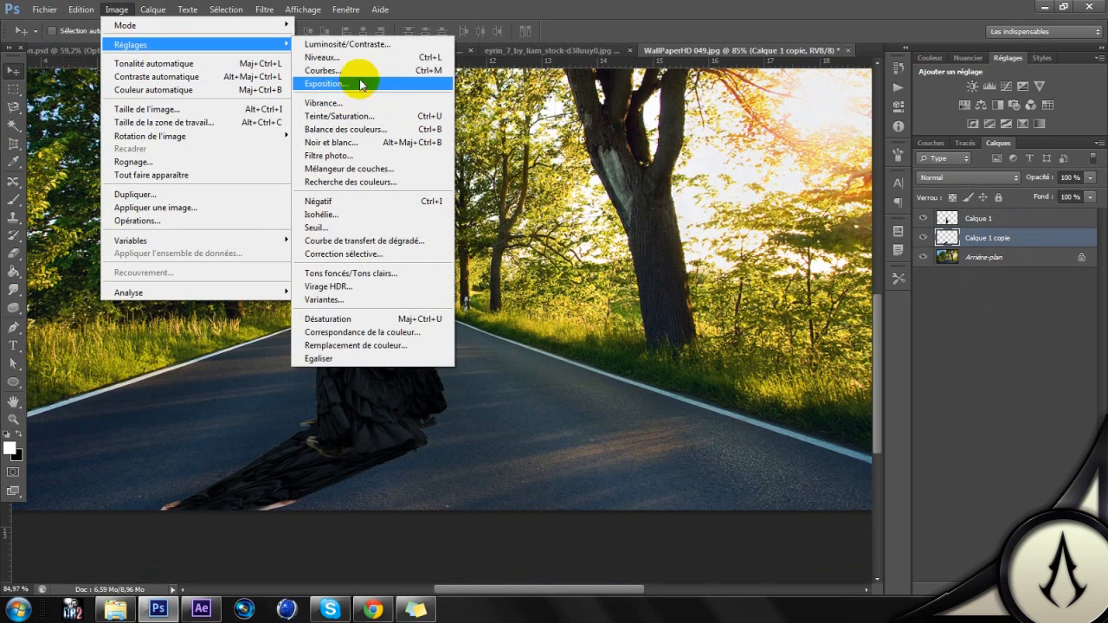
pyautogui.click(360, 115)
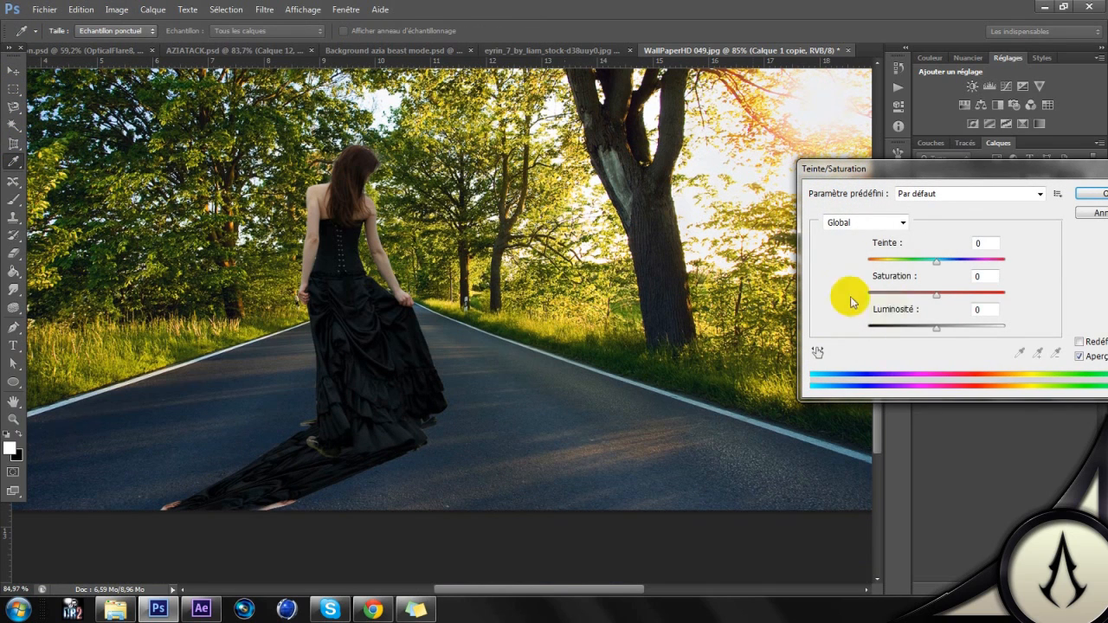
pyautogui.moveTo(931, 333); pyautogui.dragTo(613, 324)
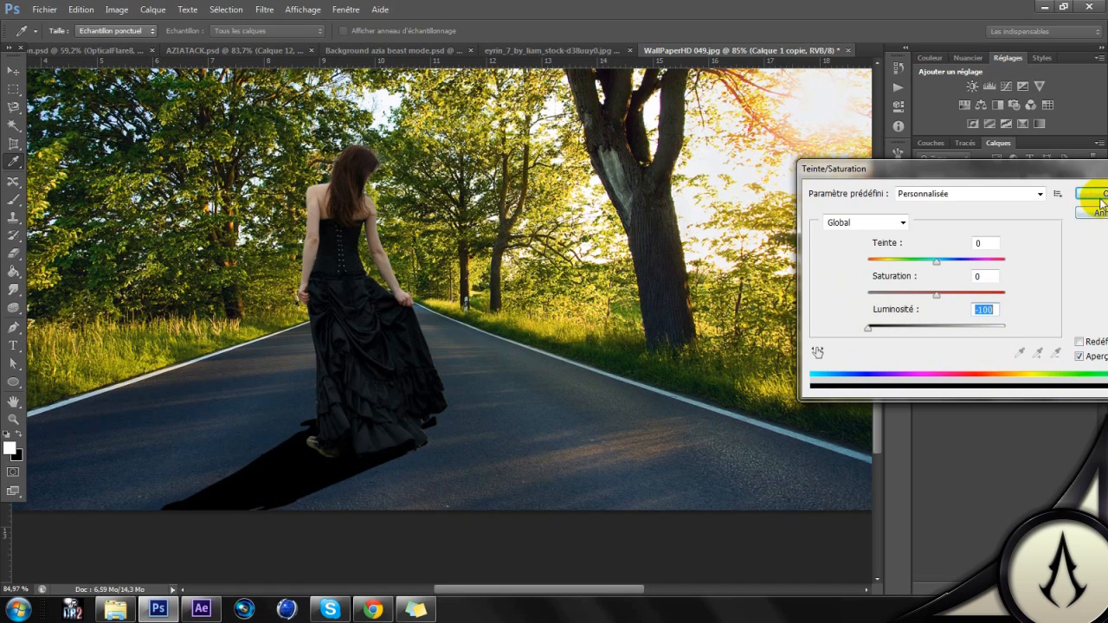
pyautogui.click(1101, 197)
# Step: Nudge the black shadow right beneath the woman's feet and lower the Calque 1 copie opacity to 30%
pyautogui.moveTo(385, 422); pyautogui.dragTo(421, 422)
pyautogui.scroll(-2, 438, 322)
pyautogui.scroll(1, 438, 321)
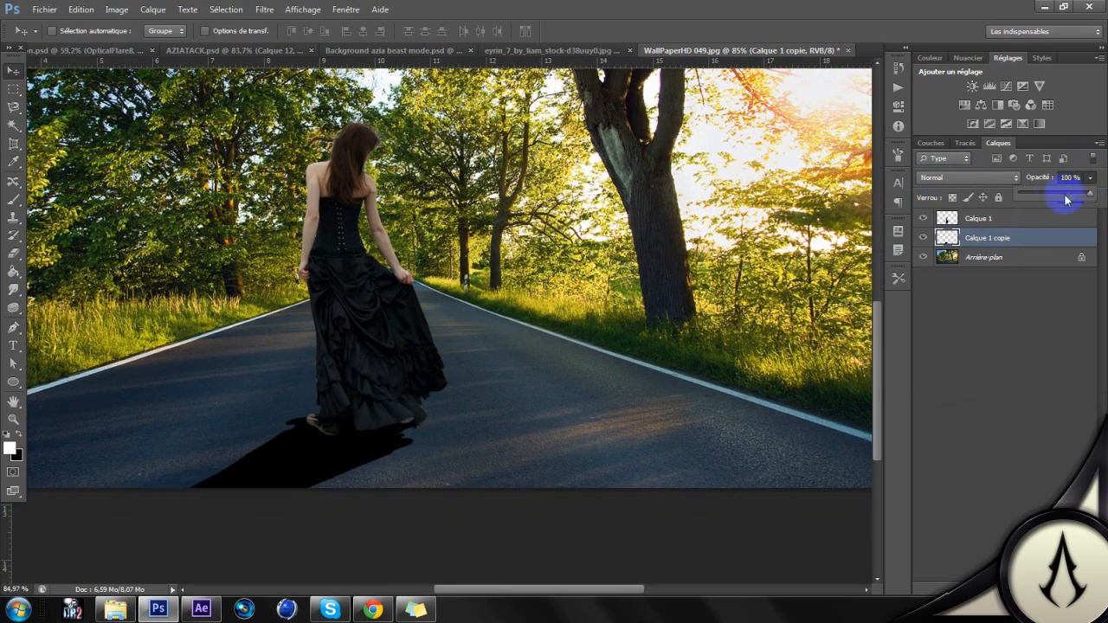
pyautogui.moveTo(1058, 194); pyautogui.dragTo(1057, 195)
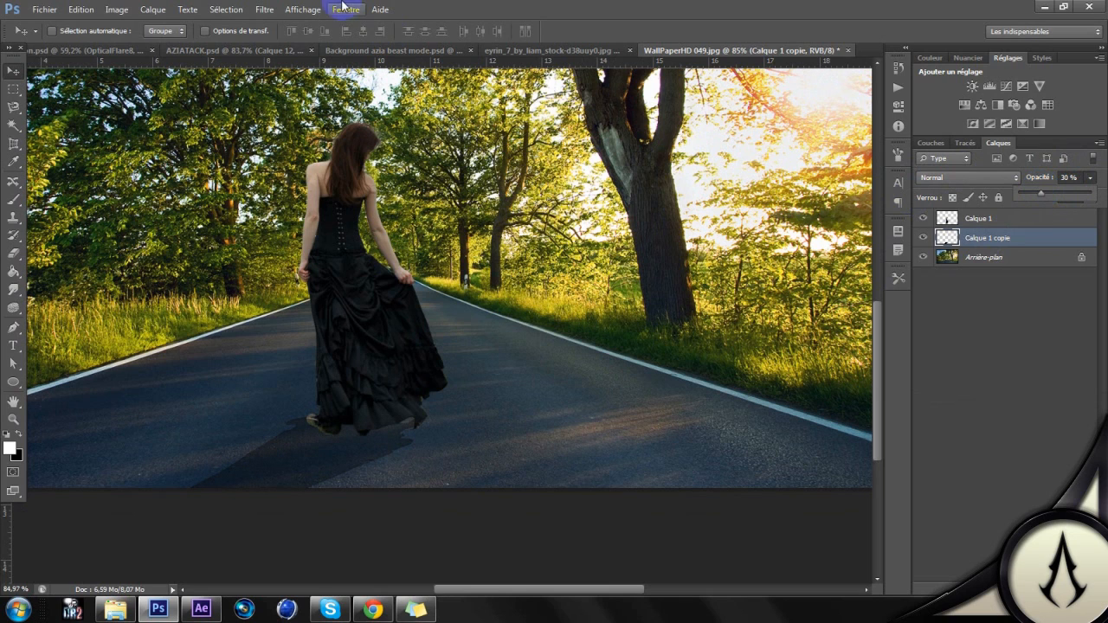
# Step: Soften the shadow on Calque 1 copie with a Flou gaussien of 4.3 pixels radius
pyautogui.click(265, 11)
pyautogui.moveTo(291, 149)
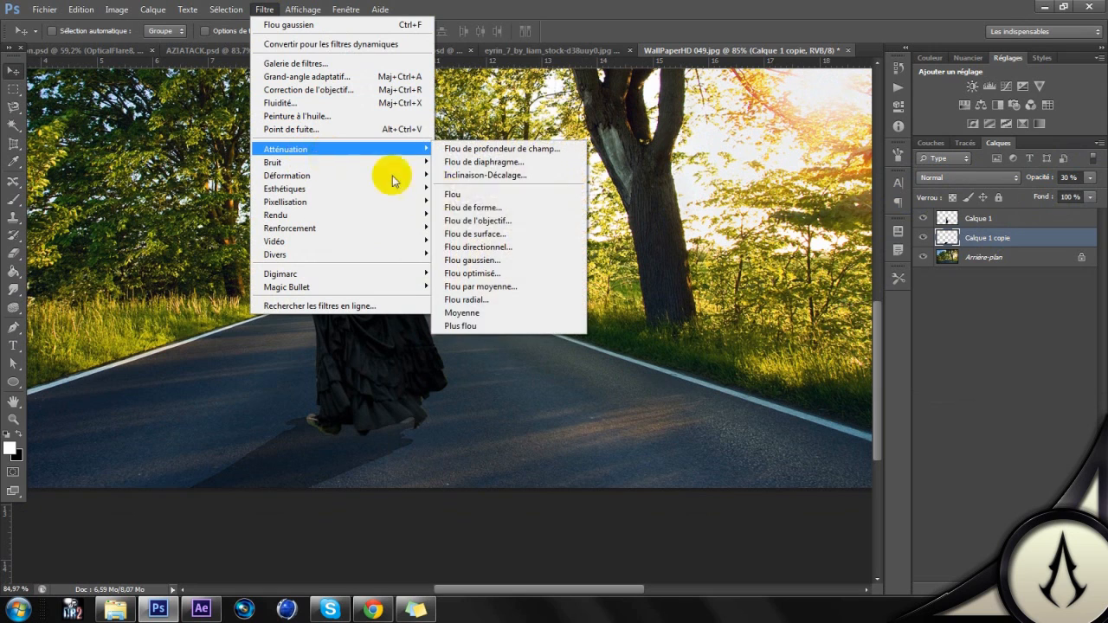
pyautogui.click(472, 259)
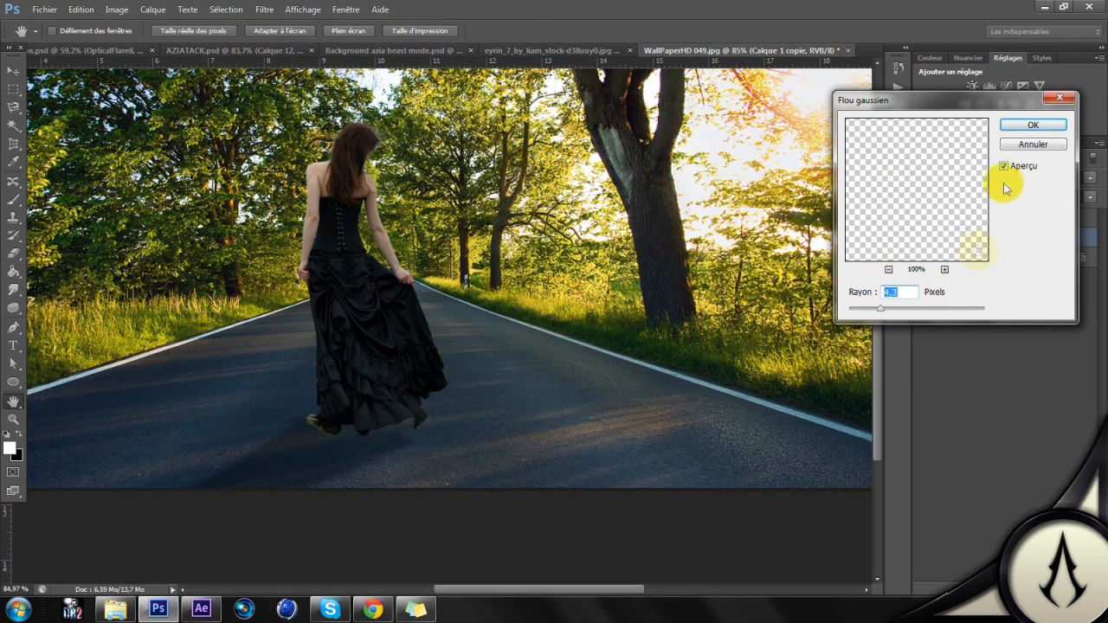
pyautogui.click(1033, 125)
pyautogui.press('v')
pyautogui.hotkey('ctrl', '0')
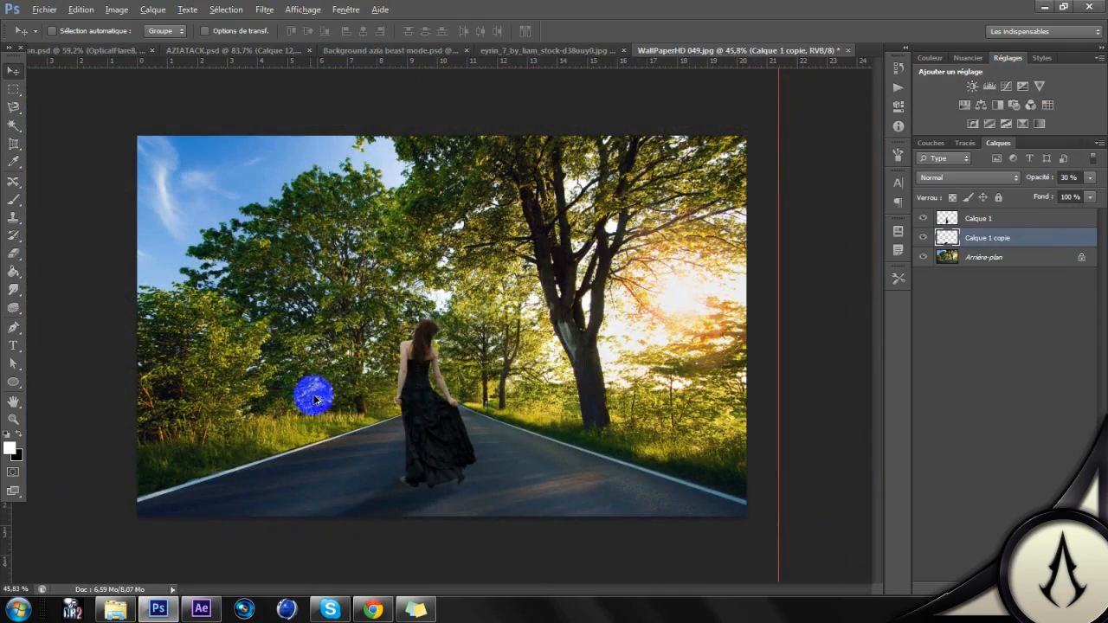
pyautogui.scroll(4, 487, 421)
pyautogui.scroll(-2, 486, 421)
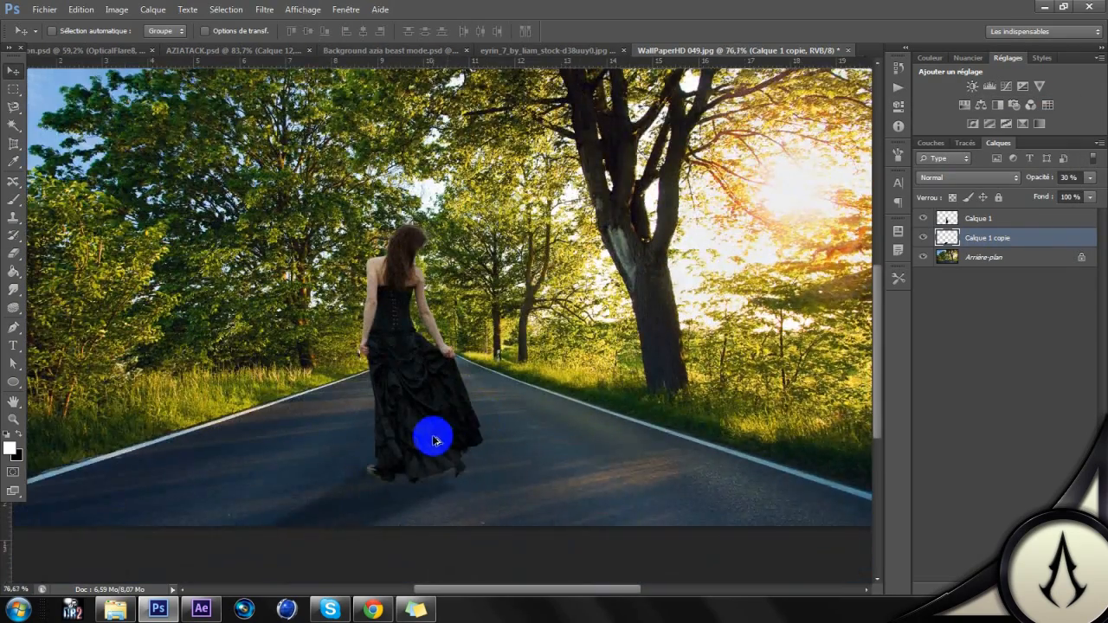
pyautogui.scroll(5, 432, 442)
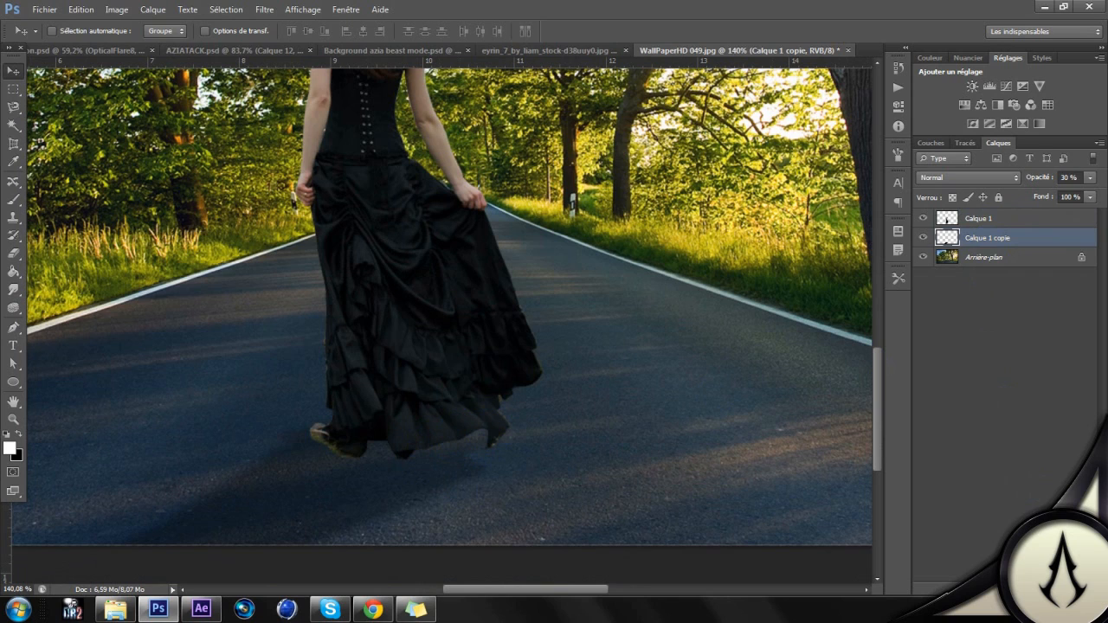
# Step: On a new layer above Calque 1 copie, paint a contact shadow under the dress hem with a black 59 px brush at 0% hardness
pyautogui.hotkey('ctrl', 'shift', 'alt', 'n')
pyautogui.click(13, 200)
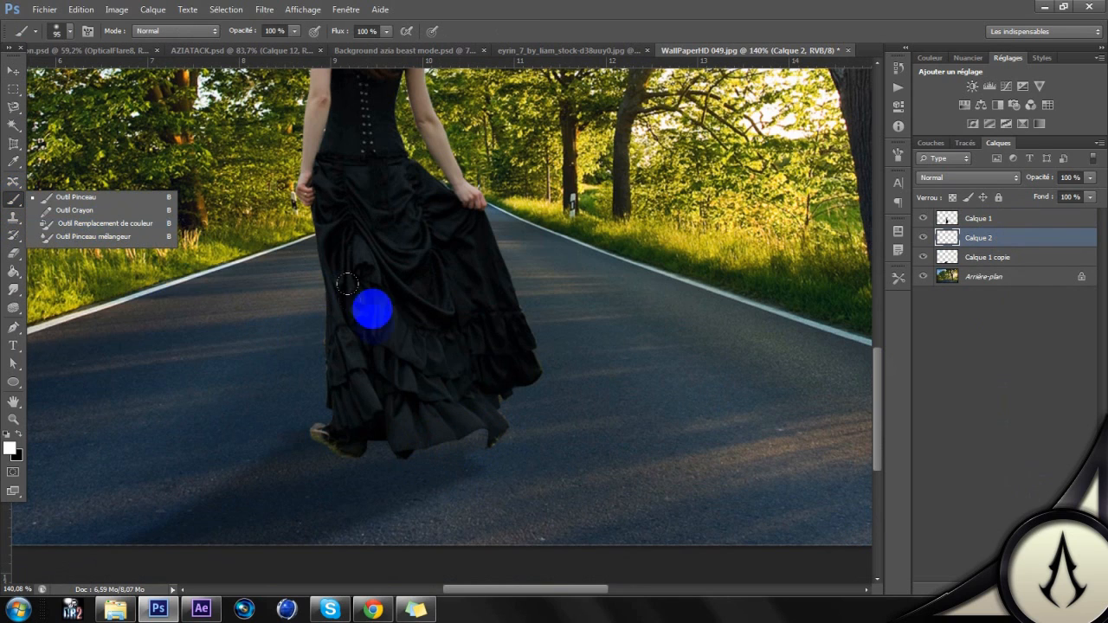
pyautogui.click(17, 434)
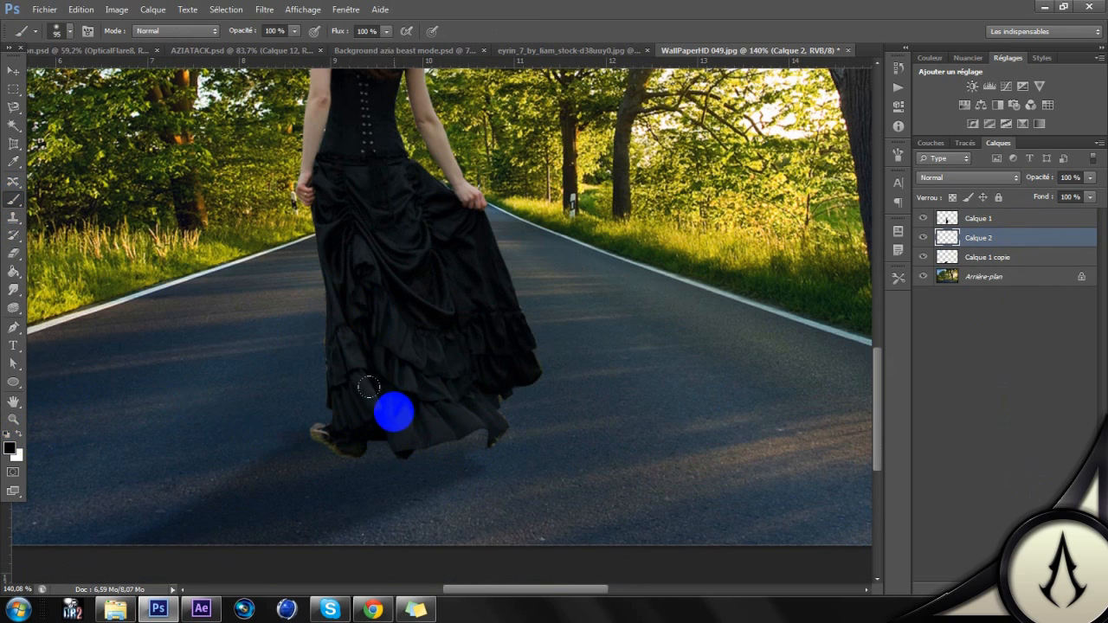
pyautogui.rightClick(558, 303)
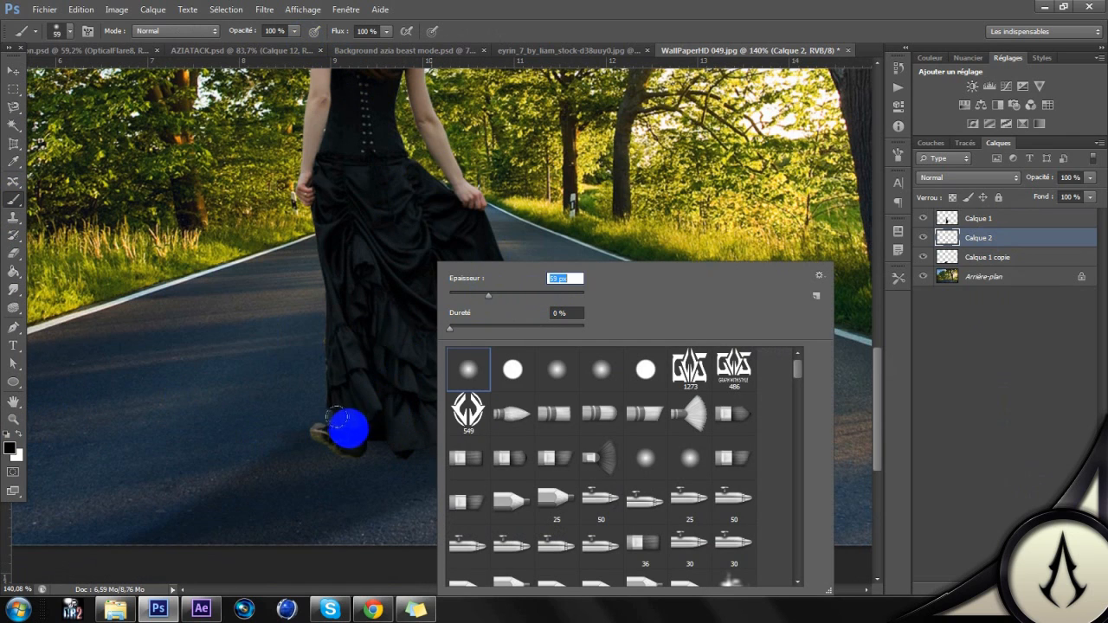
pyautogui.press('Return')
pyautogui.moveTo(465, 407)
pyautogui.mouseDown()
pyautogui.moveTo(397, 417)
pyautogui.moveTo(471, 407)
pyautogui.moveTo(464, 381)
pyautogui.moveTo(489, 376)
pyautogui.moveTo(423, 409)
pyautogui.moveTo(363, 414)
pyautogui.moveTo(356, 434)
pyautogui.moveTo(469, 415)
pyautogui.moveTo(363, 426)
pyautogui.mouseUp()
pyautogui.scroll(-3, 449, 327)
pyautogui.scroll(-2, 503, 344)
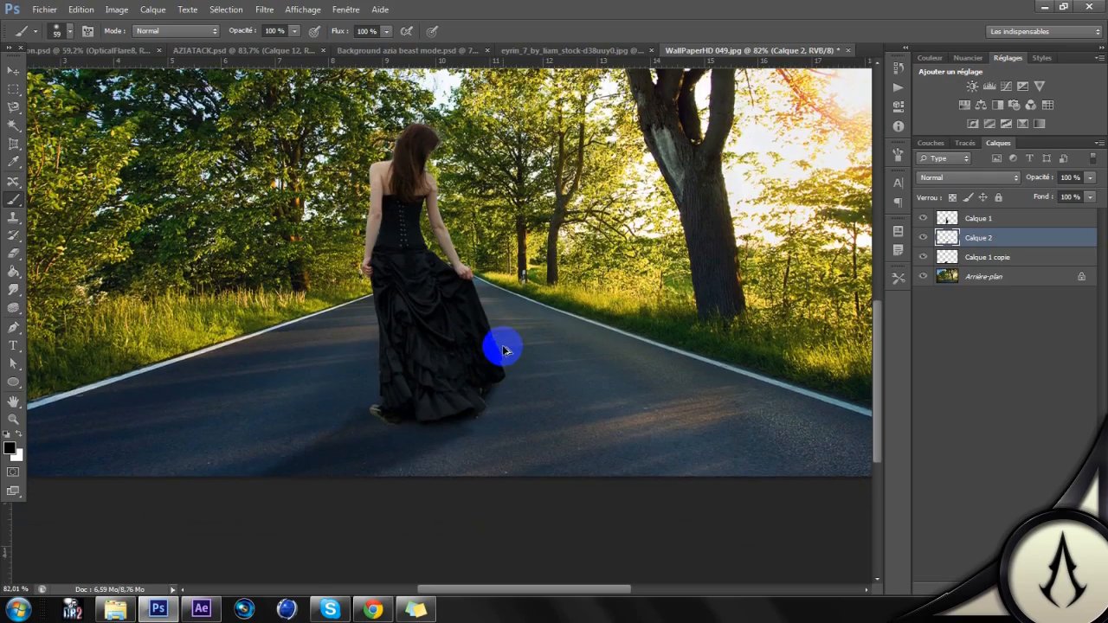
# Step: On a new layer above Calque 1, paint over the woman's exposed shoe in black with a soft 6 px brush
pyautogui.scroll(5, 502, 346)
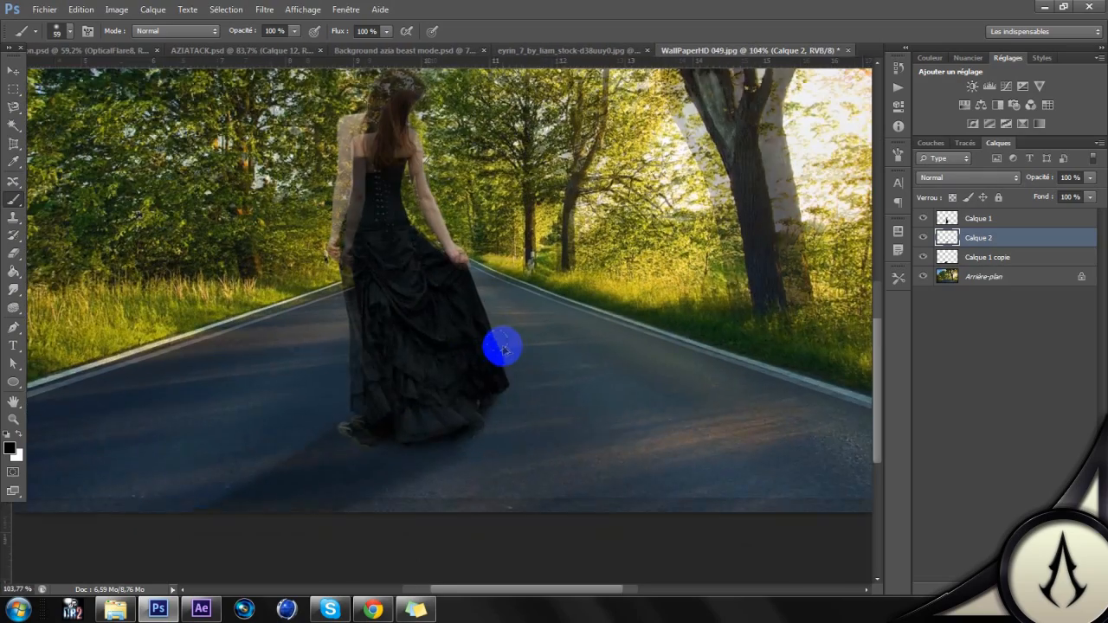
pyautogui.scroll(8, 322, 402)
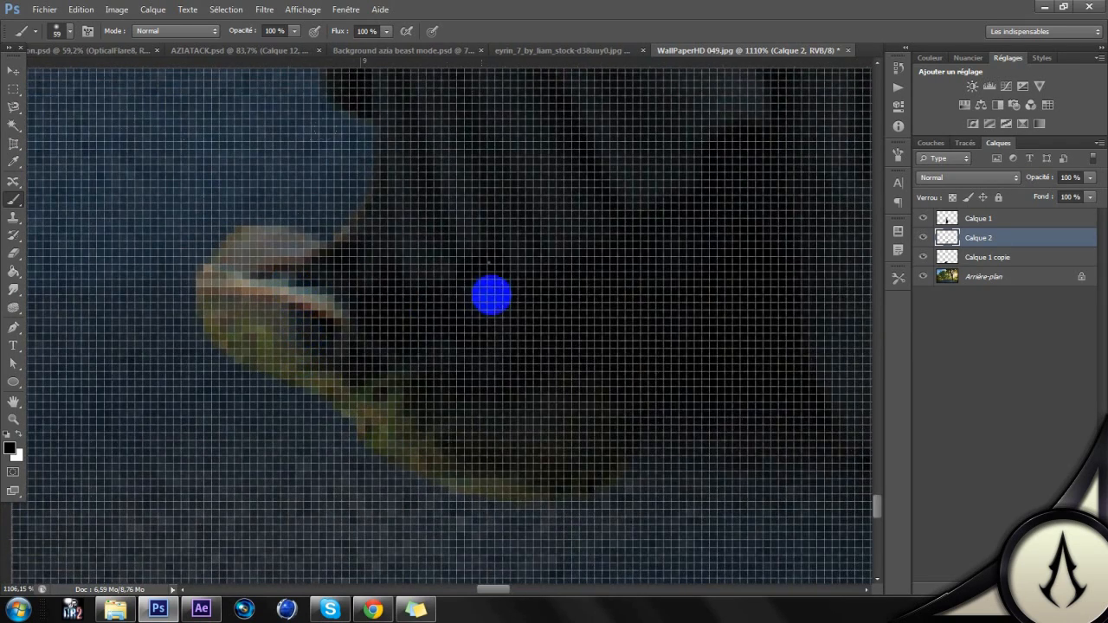
pyautogui.rightClick(490, 294)
pyautogui.moveTo(507, 301); pyautogui.dragTo(505, 301)
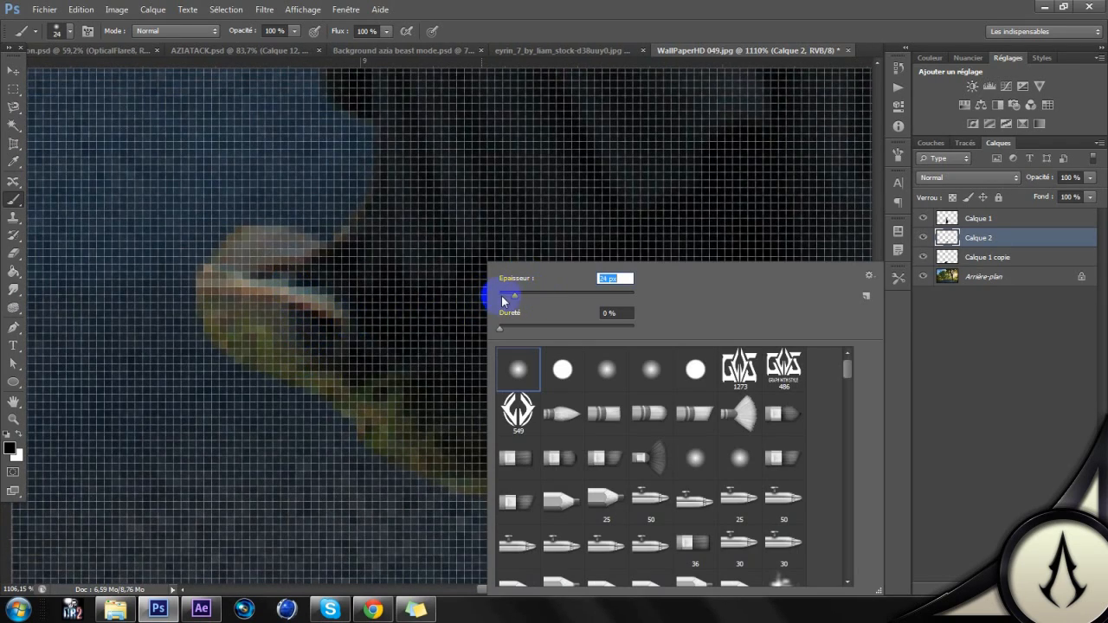
pyautogui.click(264, 297)
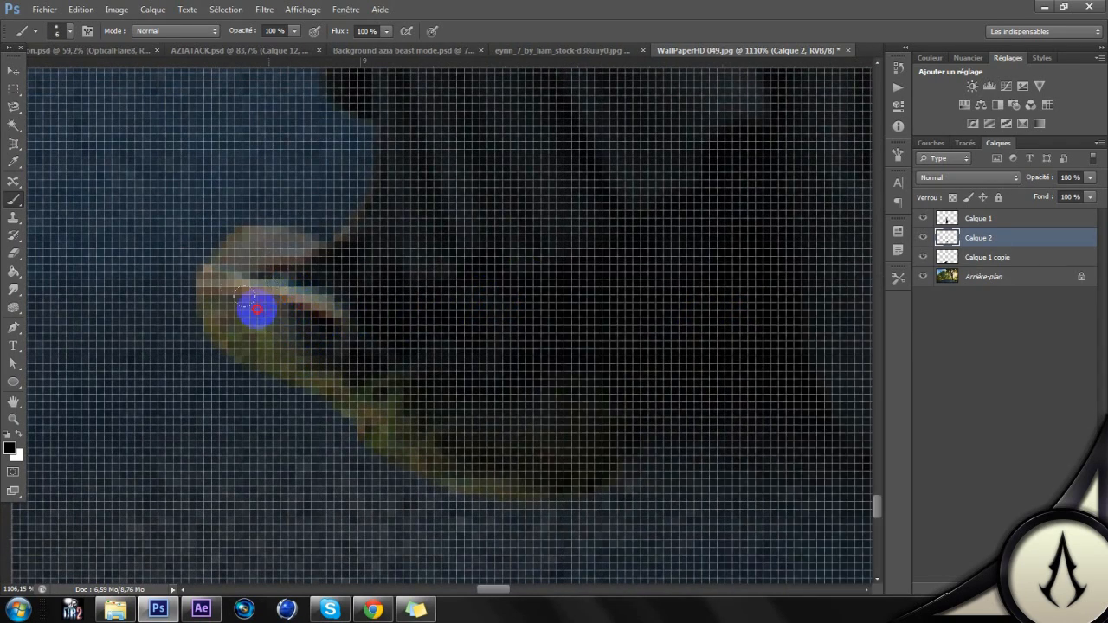
pyautogui.click(1015, 218)
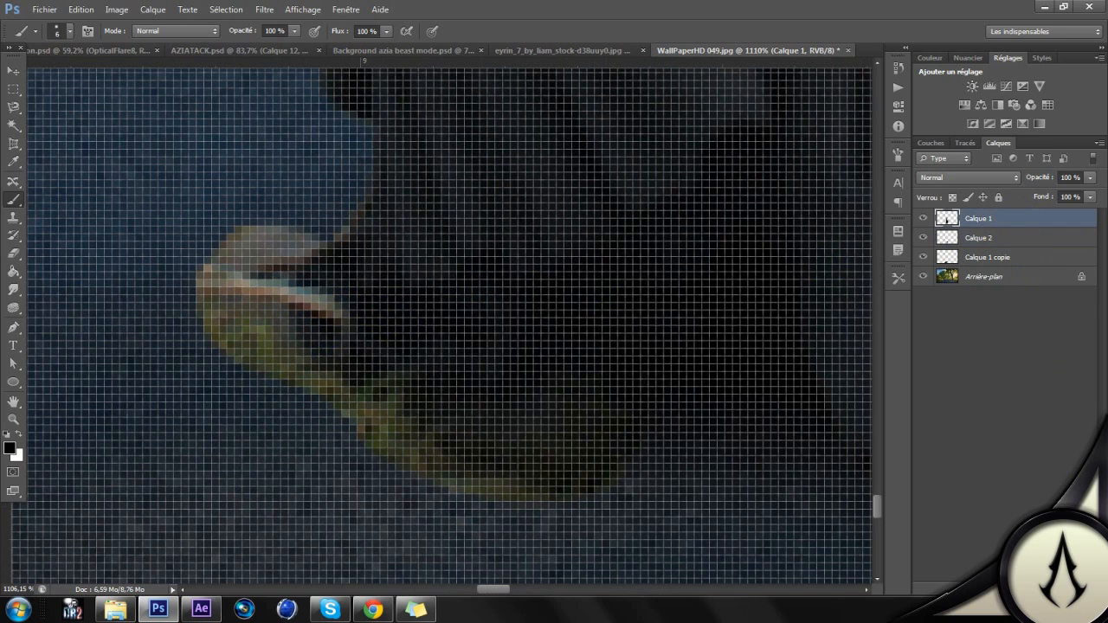
pyautogui.hotkey('ctrl', 'alt', 'shift', 'n')
pyautogui.moveTo(264, 256)
pyautogui.mouseDown()
pyautogui.moveTo(233, 278)
pyautogui.moveTo(243, 305)
pyautogui.moveTo(334, 360)
pyautogui.moveTo(275, 283)
pyautogui.moveTo(225, 300)
pyautogui.moveTo(223, 279)
pyautogui.moveTo(252, 251)
pyautogui.moveTo(219, 305)
pyautogui.mouseUp()
pyautogui.moveTo(242, 330)
pyautogui.mouseDown()
pyautogui.moveTo(322, 370)
pyautogui.moveTo(448, 457)
pyautogui.moveTo(502, 479)
pyautogui.moveTo(558, 482)
pyautogui.moveTo(482, 477)
pyautogui.moveTo(368, 423)
pyautogui.moveTo(356, 411)
pyautogui.moveTo(373, 365)
pyautogui.moveTo(310, 288)
pyautogui.moveTo(389, 406)
pyautogui.moveTo(592, 452)
pyautogui.mouseUp()
pyautogui.scroll(-8, 615, 370)
pyautogui.scroll(-10, 615, 369)
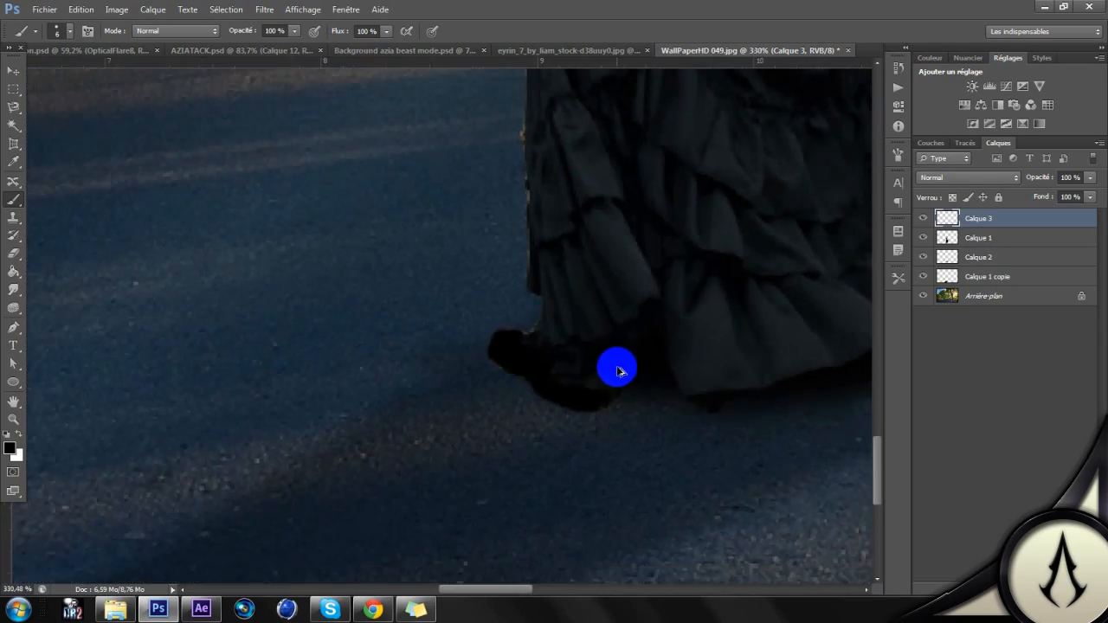
# Step: Set the blending mode of the painted shoe layer, Calque 3, to Lumière tamisée
pyautogui.scroll(1, 682, 347)
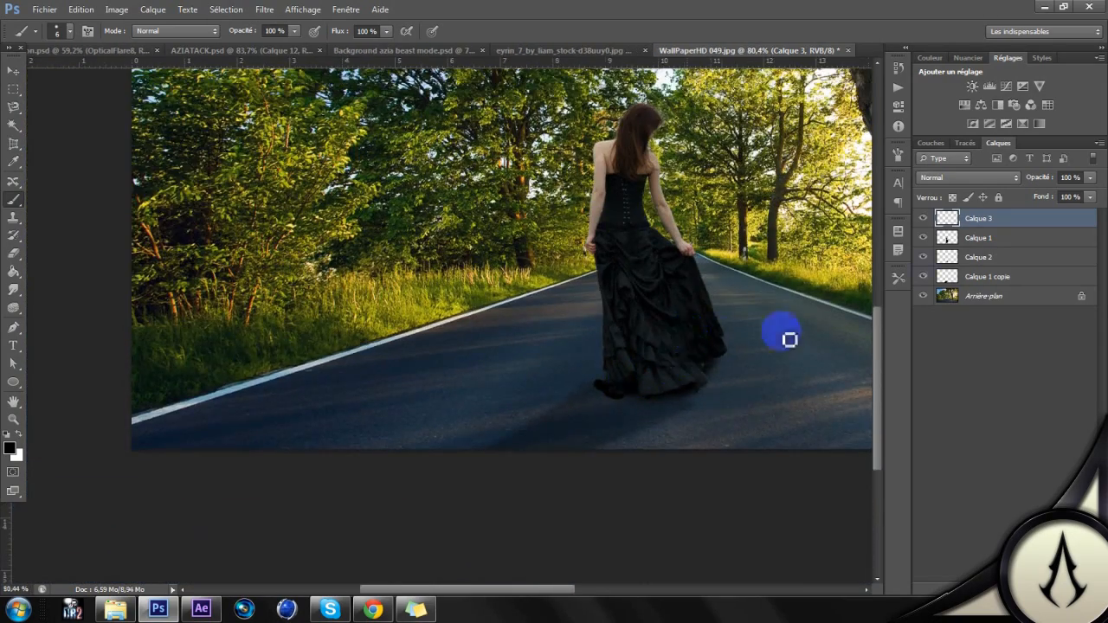
pyautogui.click(968, 178)
pyautogui.click(954, 368)
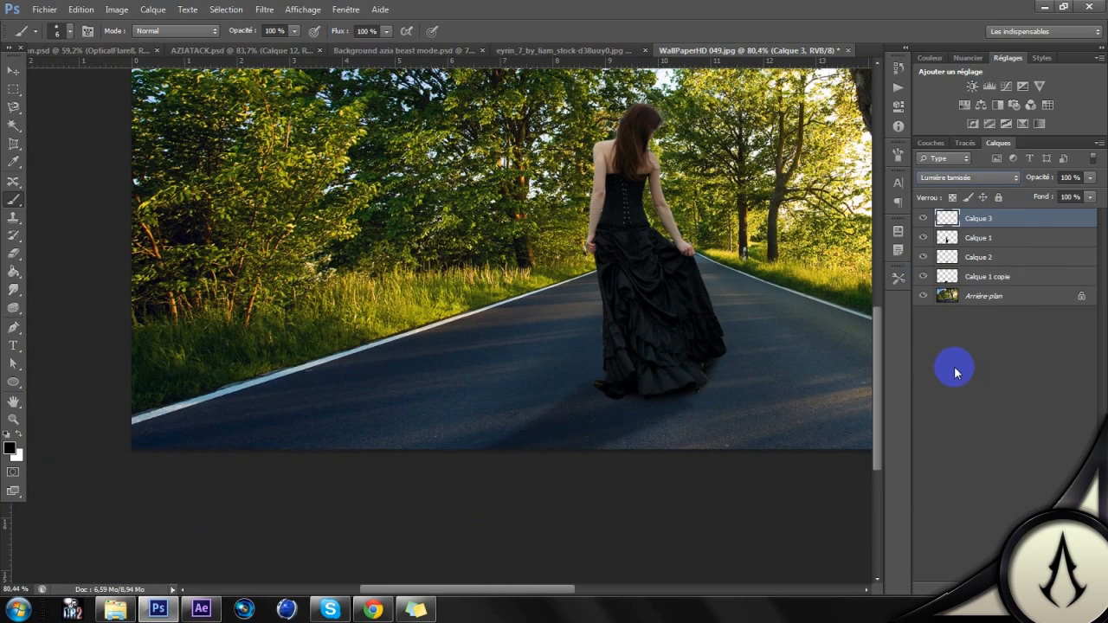
# Step: Examine at several magnifications how the woman, her shadow and the surrounding sunlit road blend together
pyautogui.moveTo(736, 314); pyautogui.dragTo(578, 359)
pyautogui.scroll(2, 577, 358)
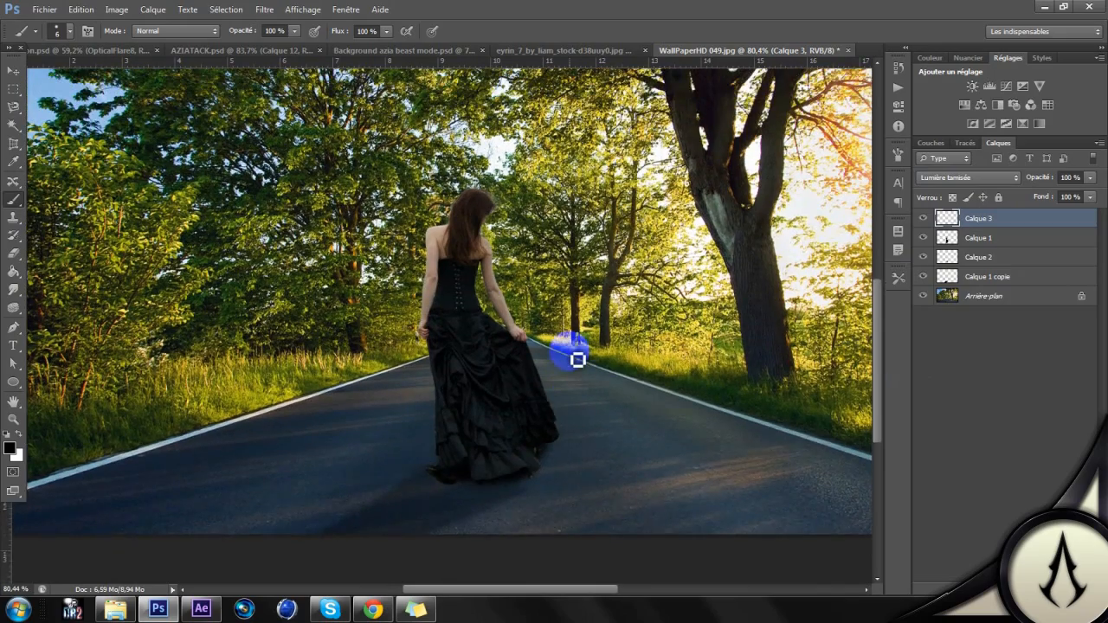
pyautogui.scroll(2, 577, 359)
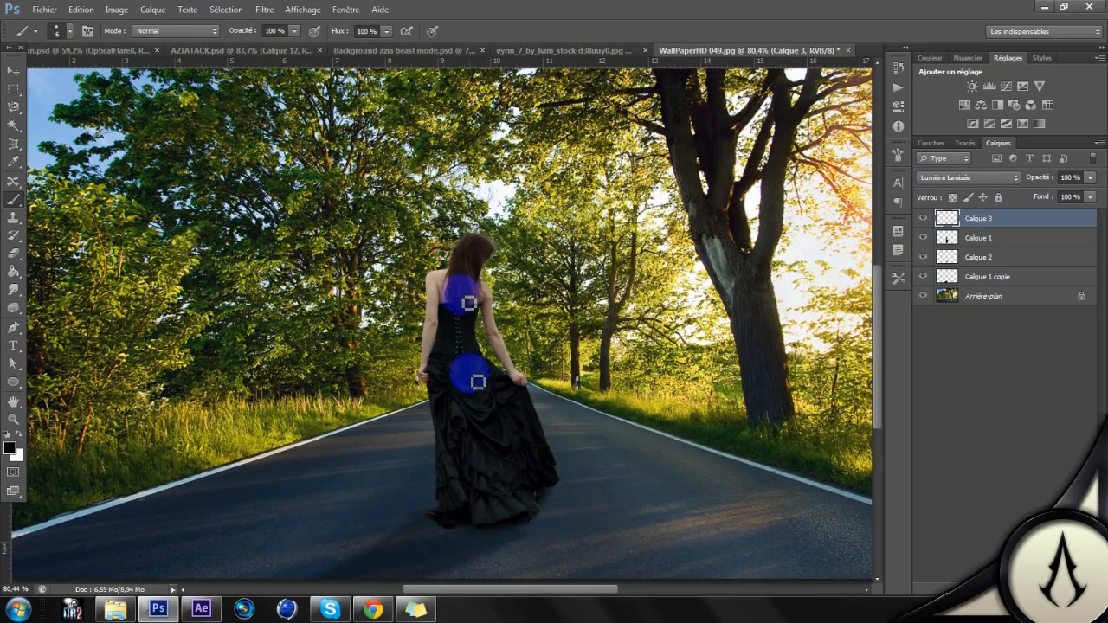
pyautogui.scroll(1, 658, 389)
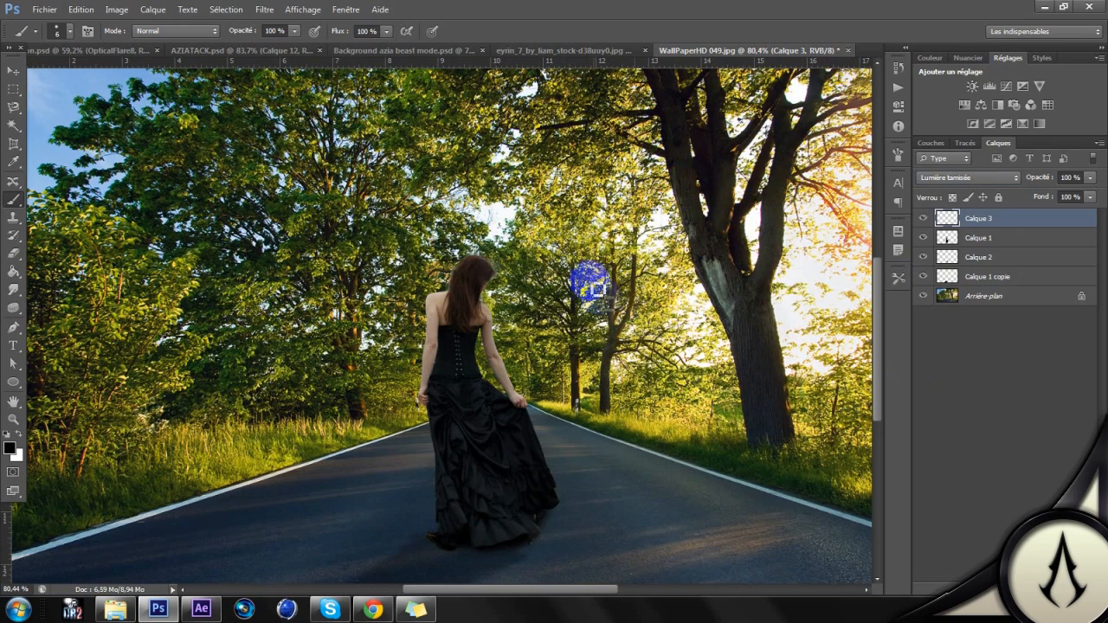
pyautogui.scroll(1, 768, 237)
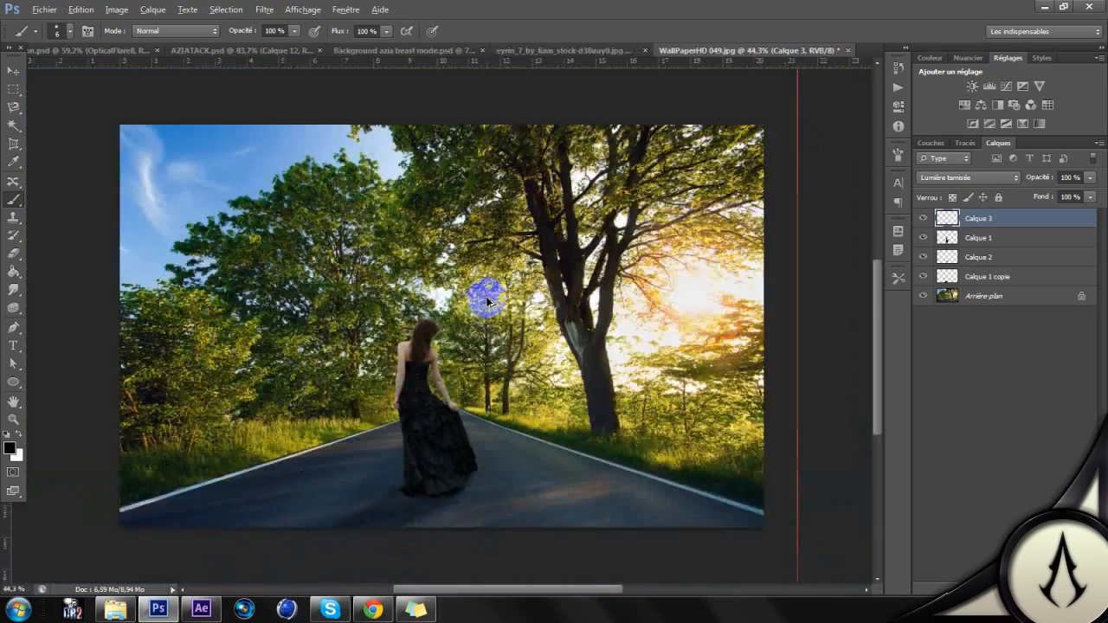
pyautogui.scroll(3, 485, 291)
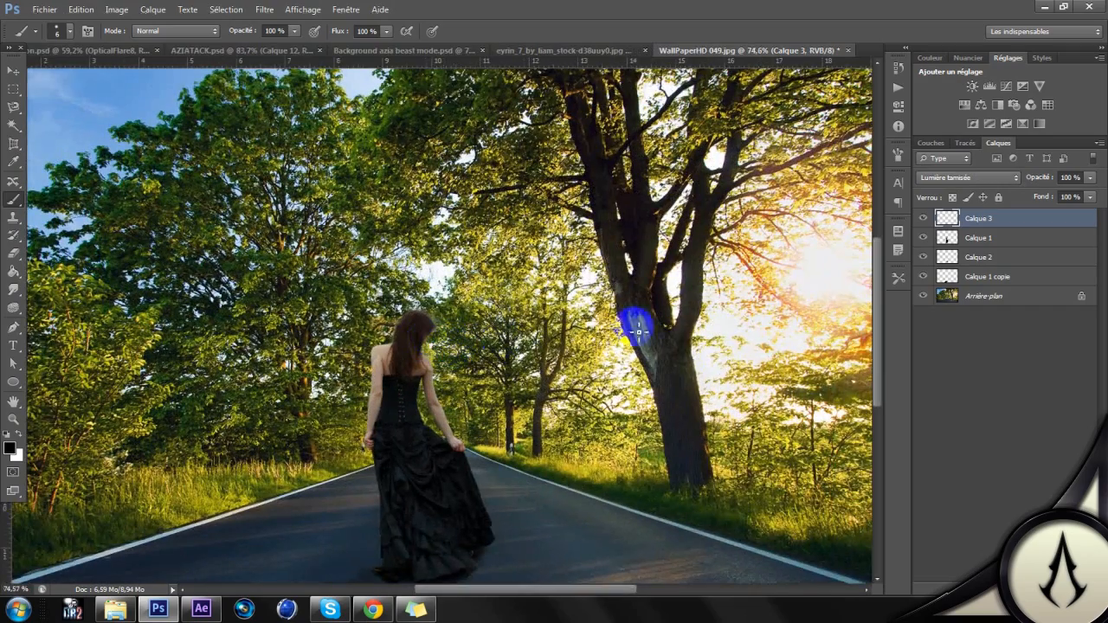
pyautogui.scroll(1, 410, 342)
pyautogui.scroll(-2, 468, 329)
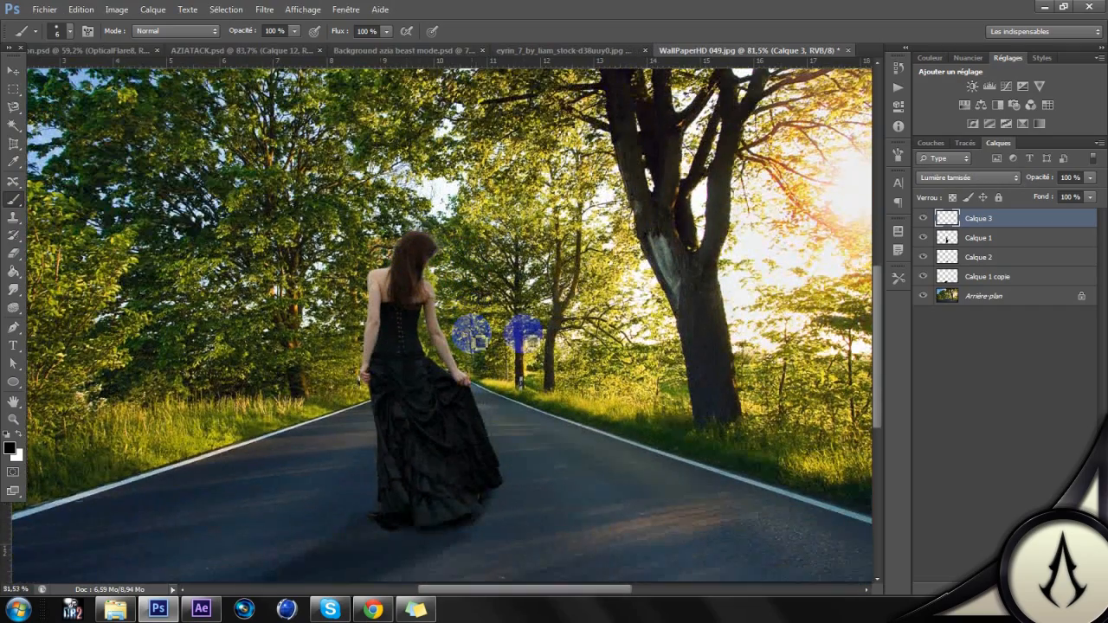
# Step: Create a new layer, Calque 4, at the top of the stack and load the woman's outline from Calque 1 as a selection
pyautogui.click(1004, 324)
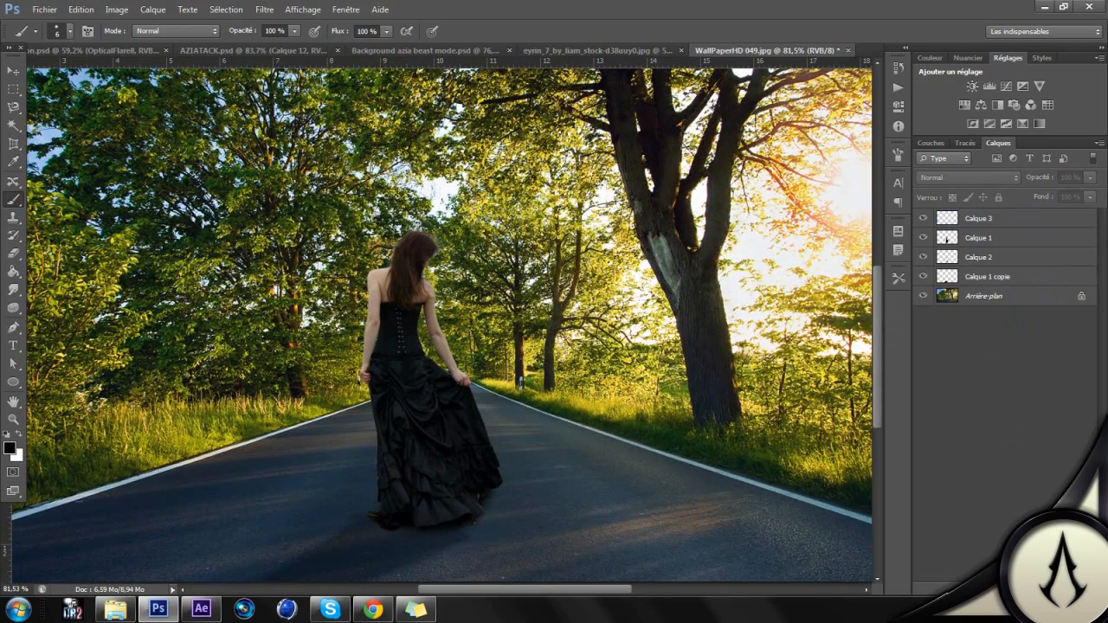
pyautogui.hotkey('ctrl', 'shift', 'alt', 'n')
pyautogui.click(154, 10)
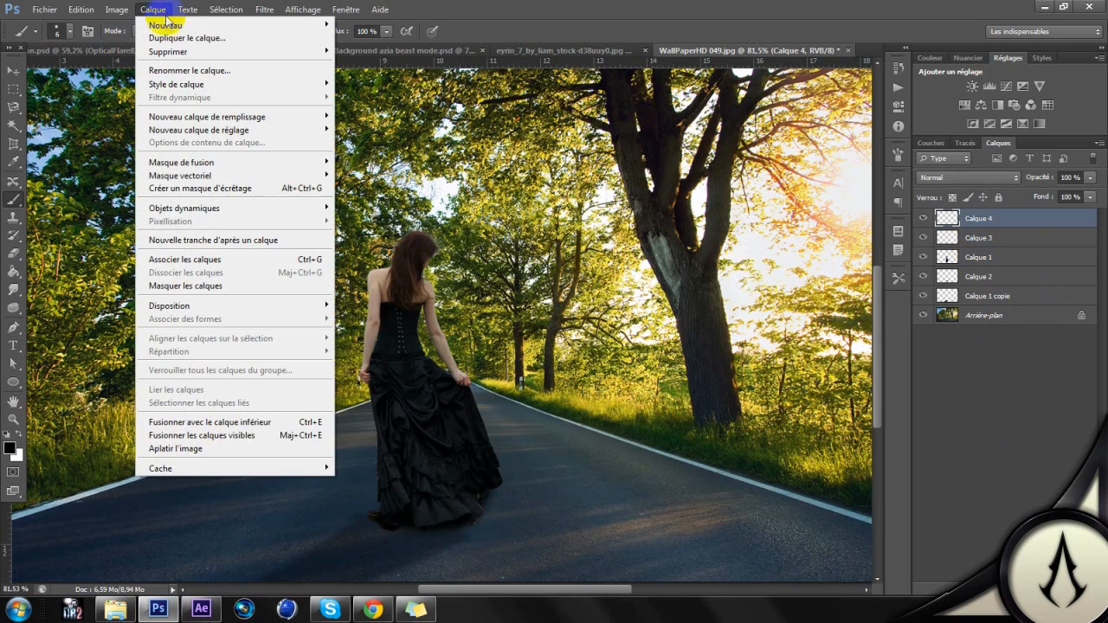
pyautogui.click(1043, 384)
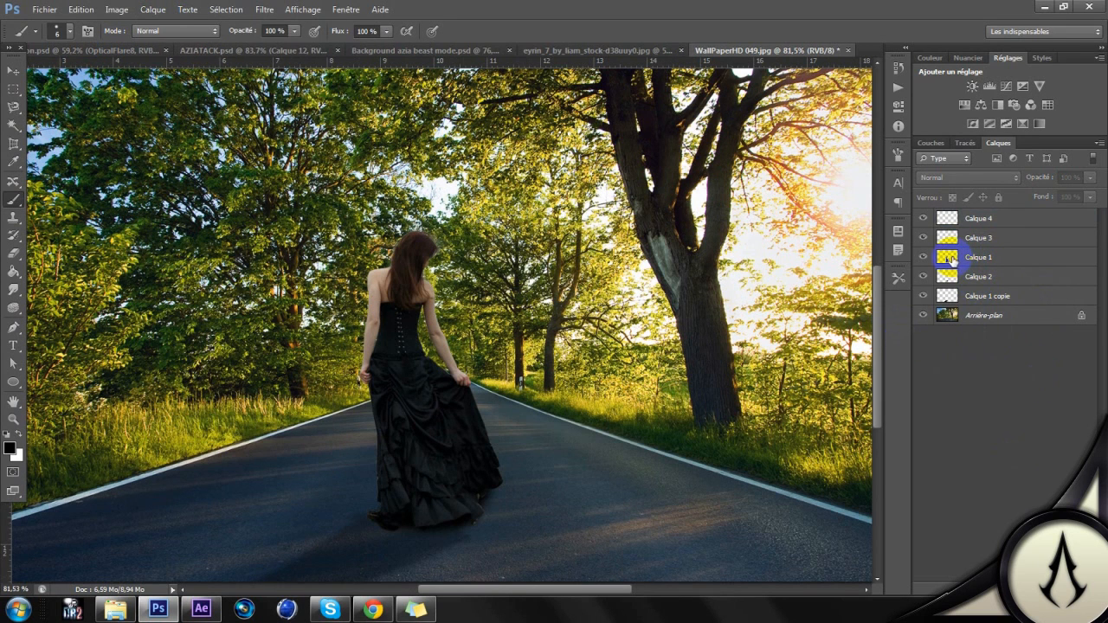
pyautogui.keyDown('ctrl'); pyautogui.click(948, 260); pyautogui.keyUp('ctrl')
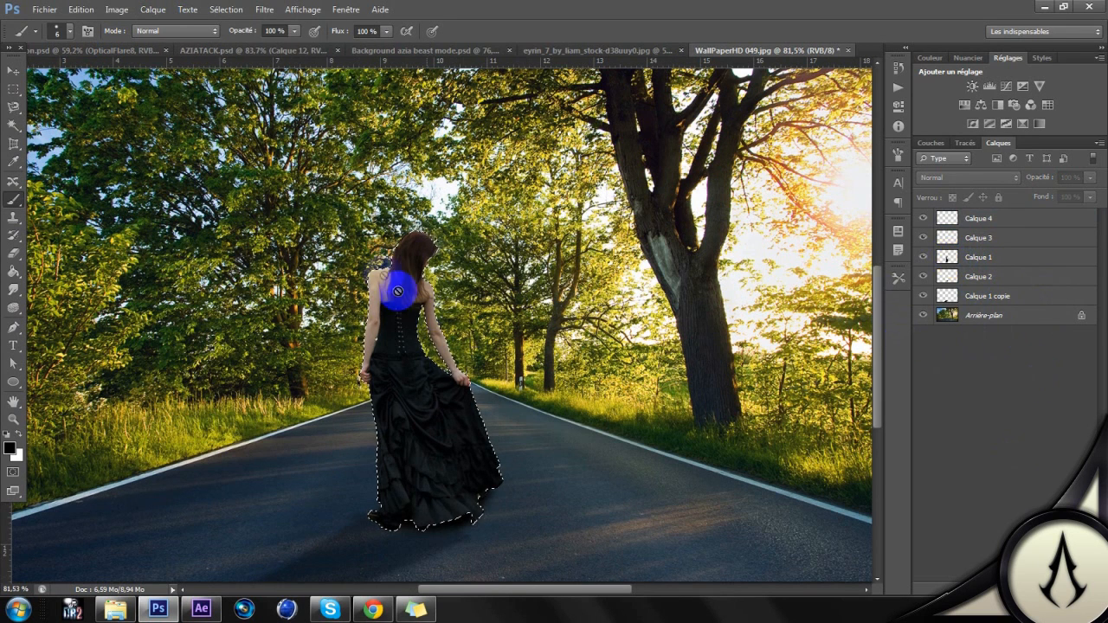
pyautogui.click(990, 218)
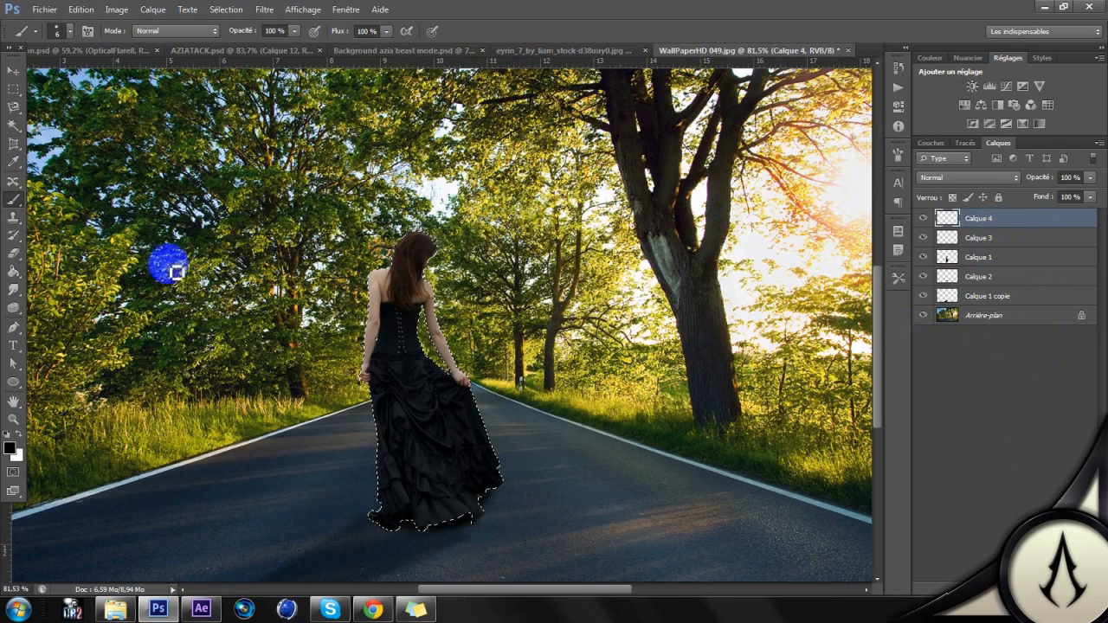
# Step: Configure an orange brush at 100 px with 0% hardness, undoing the hard-edged test stroke over the woman's hair
pyautogui.keyDown('alt'); pyautogui.scroll(3, 446, 269); pyautogui.keyUp('alt')
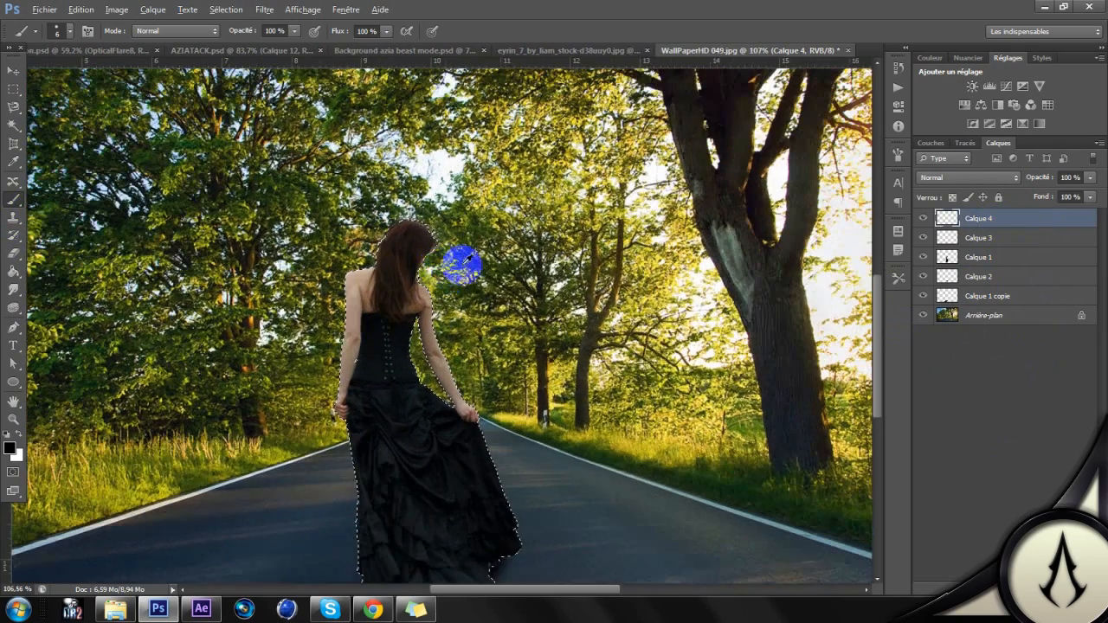
pyautogui.rightClick(455, 303)
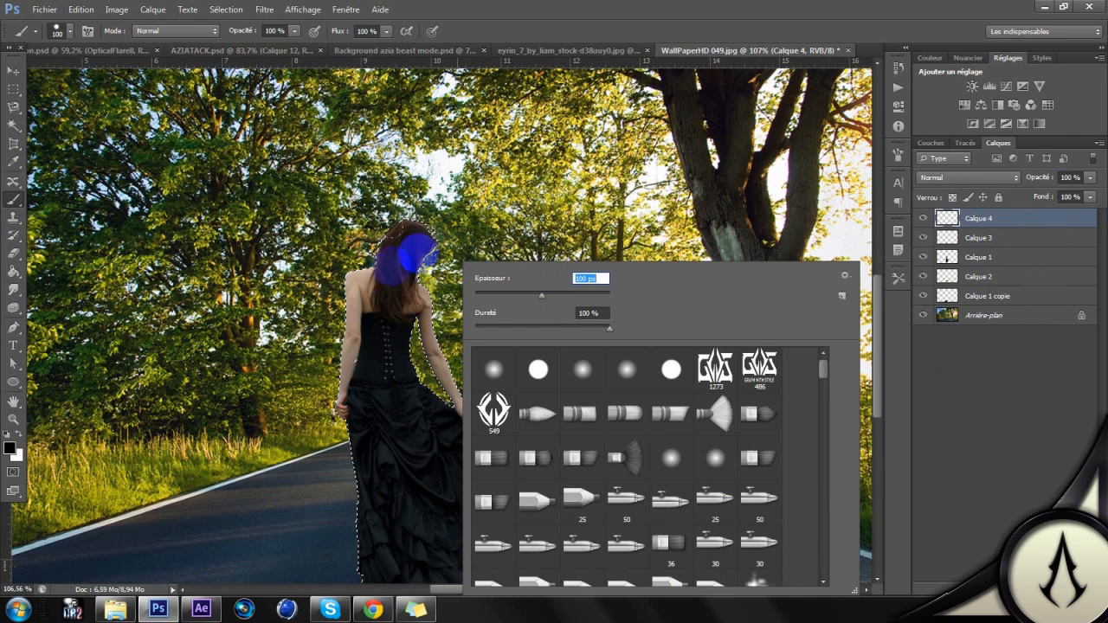
pyautogui.click(12, 451)
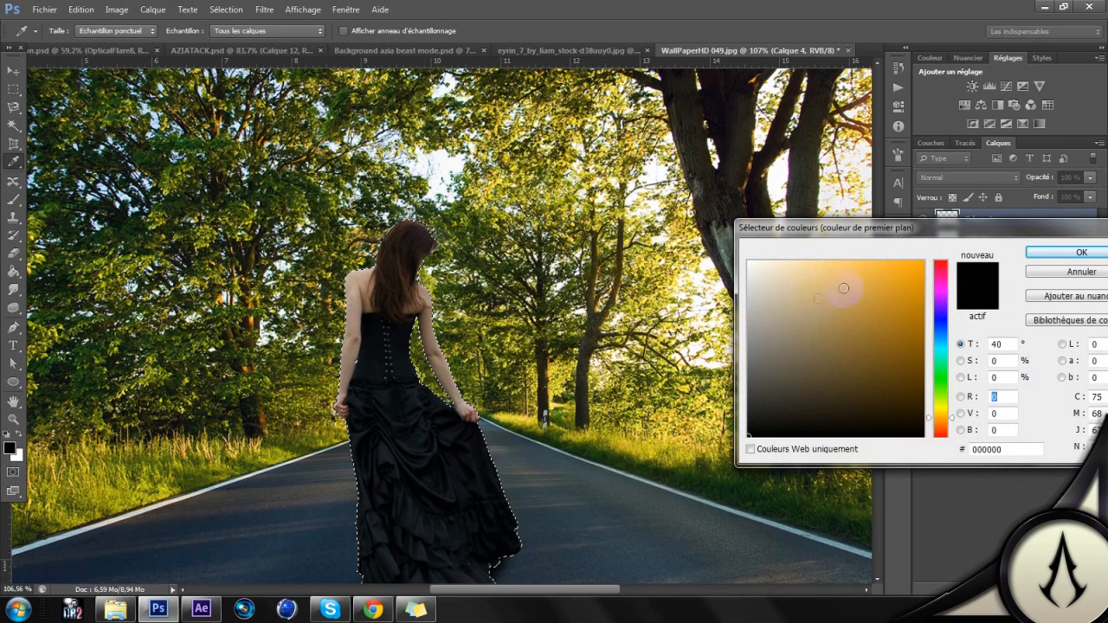
pyautogui.click(871, 296)
pyautogui.click(1069, 252)
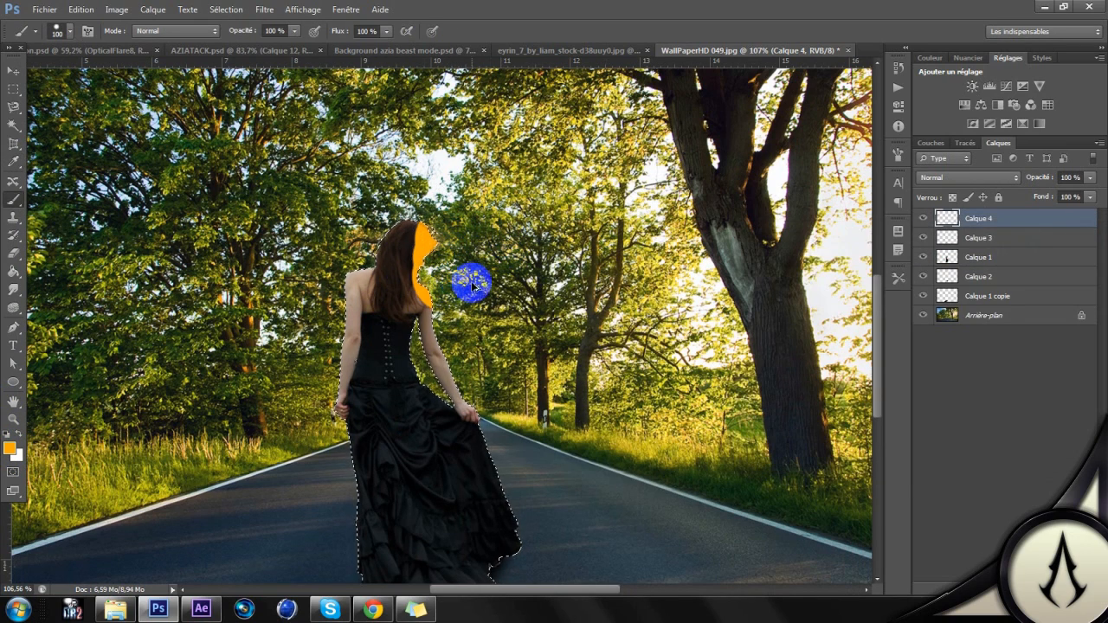
pyautogui.hotkey('ctrl', 'z')
pyautogui.rightClick(505, 184)
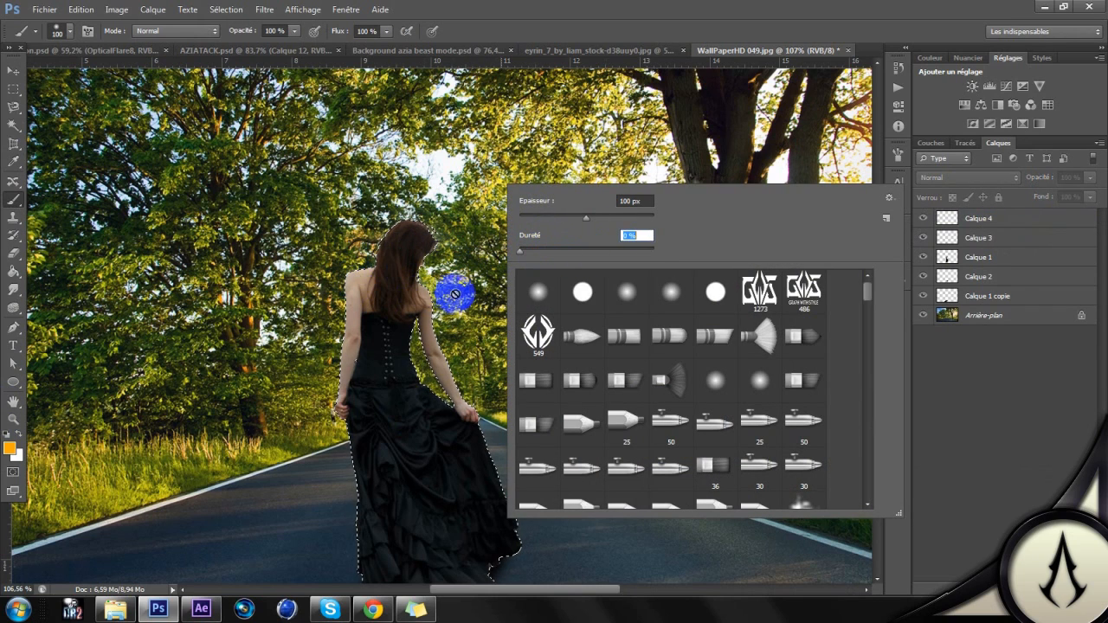
# Step: Paint orange light on Calque 4 along the woman's sunlit right side from hair to dress, refining the arm and waist with a 74 px brush
pyautogui.click(977, 222)
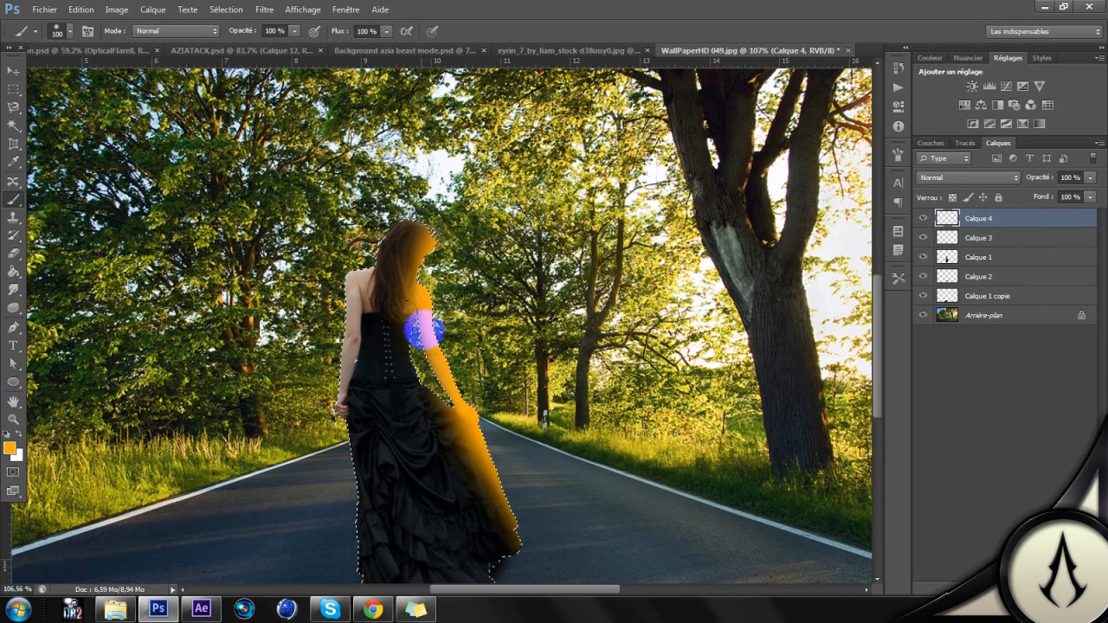
pyautogui.rightClick(666, 242)
pyautogui.click(676, 283)
pyautogui.moveTo(419, 324); pyautogui.dragTo(416, 359)
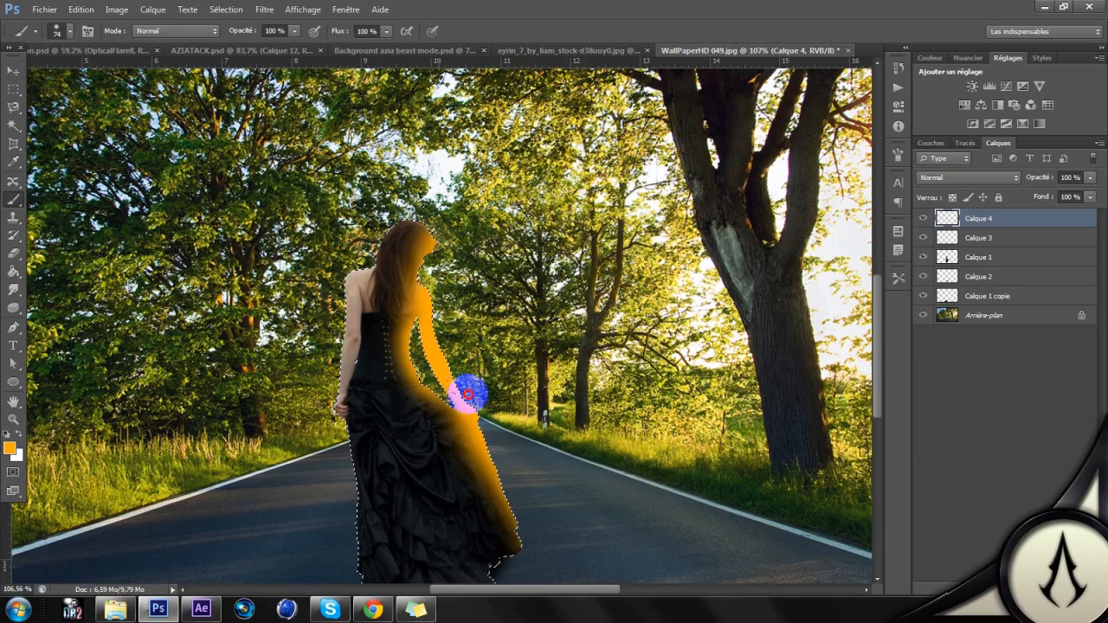
pyautogui.moveTo(459, 392); pyautogui.dragTo(446, 396)
pyautogui.scroll(-3, 513, 305)
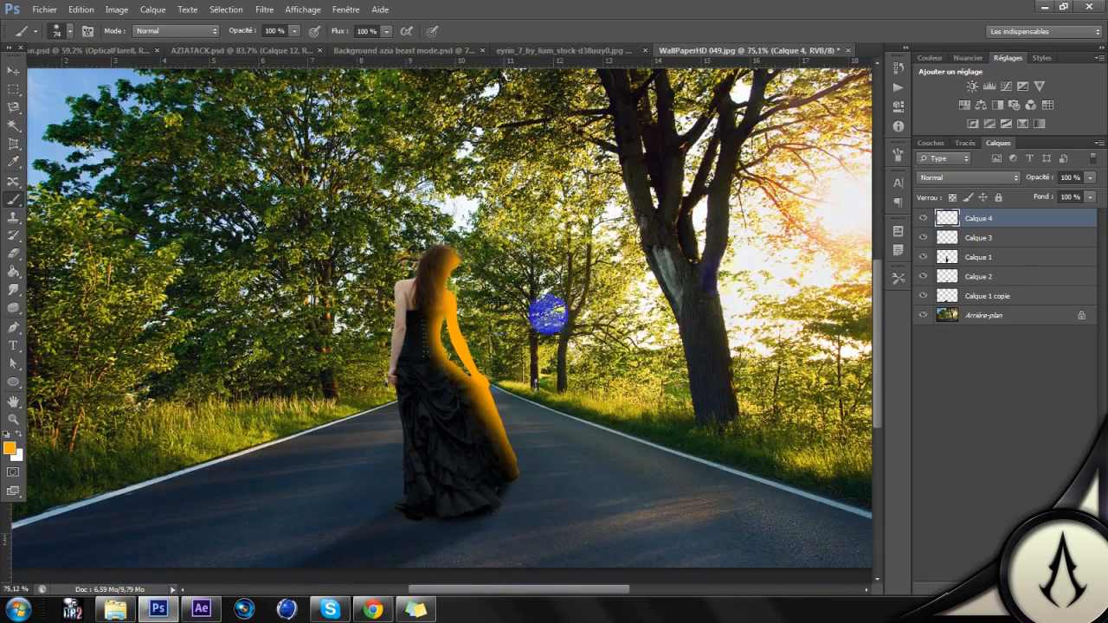
# Step: Set the orange light layer, Calque 4, to Lumière tamisée and adjust its opacity
pyautogui.click(978, 180)
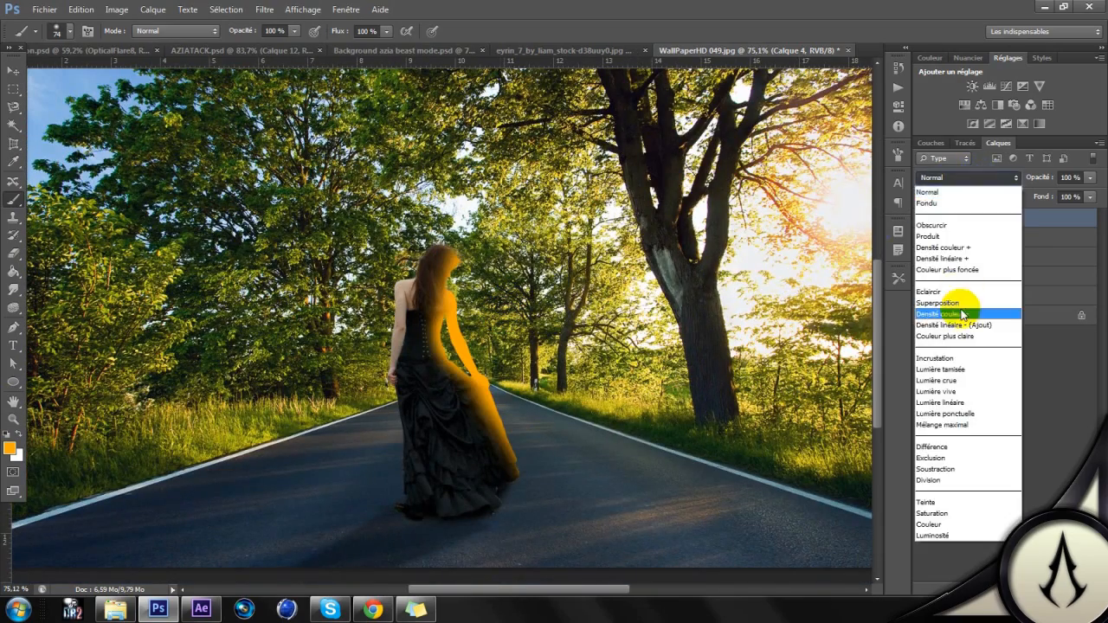
pyautogui.click(958, 365)
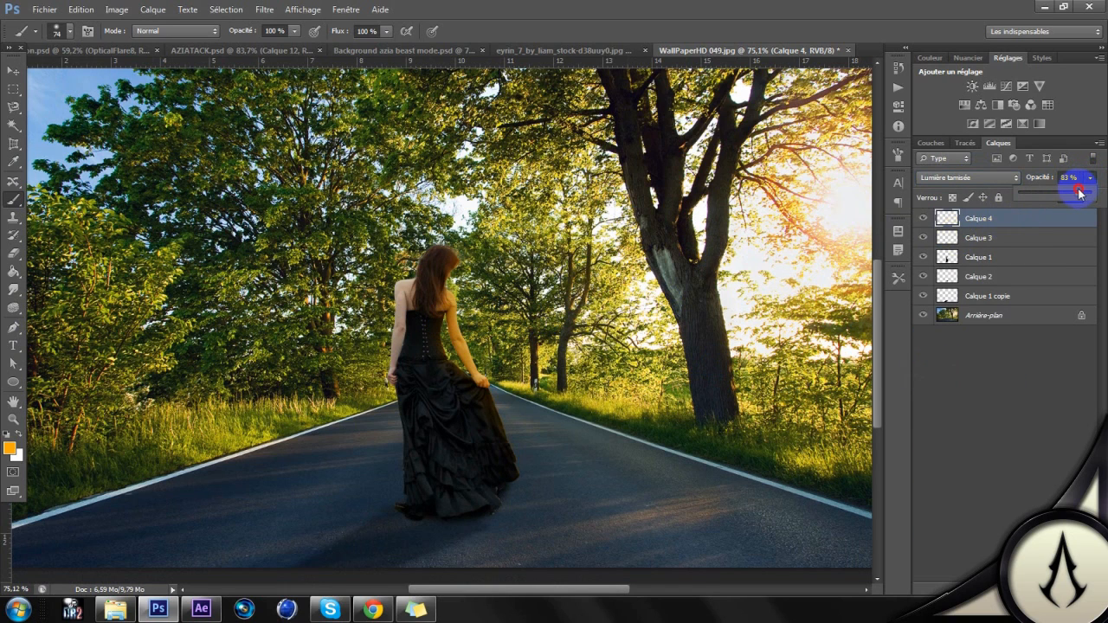
pyautogui.click(1033, 437)
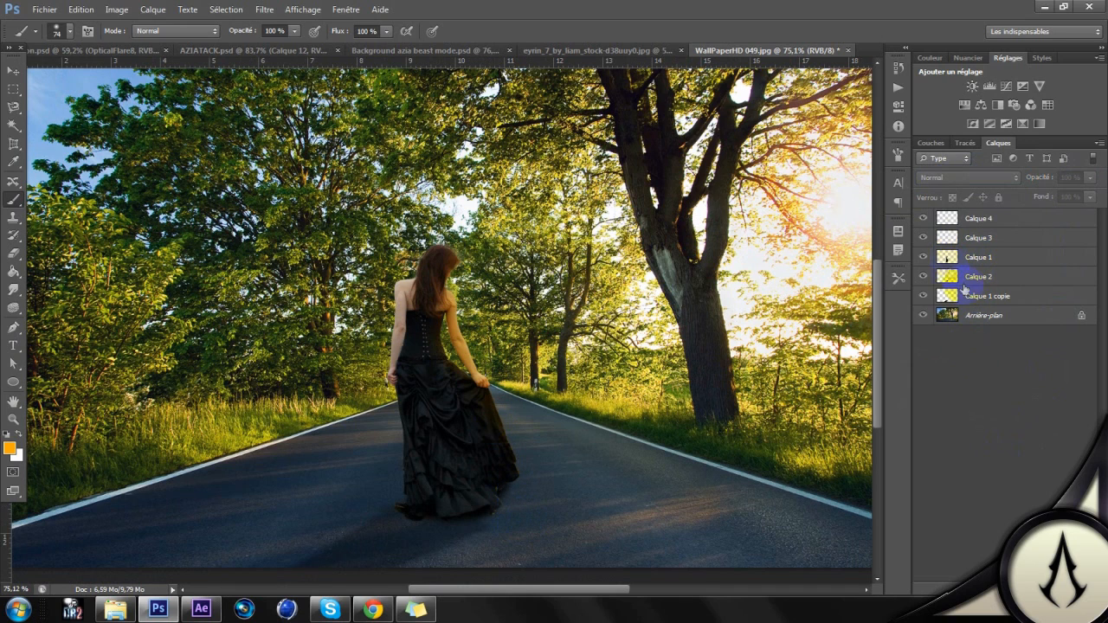
# Step: On a new layer, Calque 5, paint black along the woman's shaded left side within her Calque 1 outline, then deselect
pyautogui.keyDown('ctrl'); pyautogui.click(947, 258); pyautogui.keyUp('ctrl')
pyautogui.hotkey('ctrl', 'shift', 'alt', 'n')
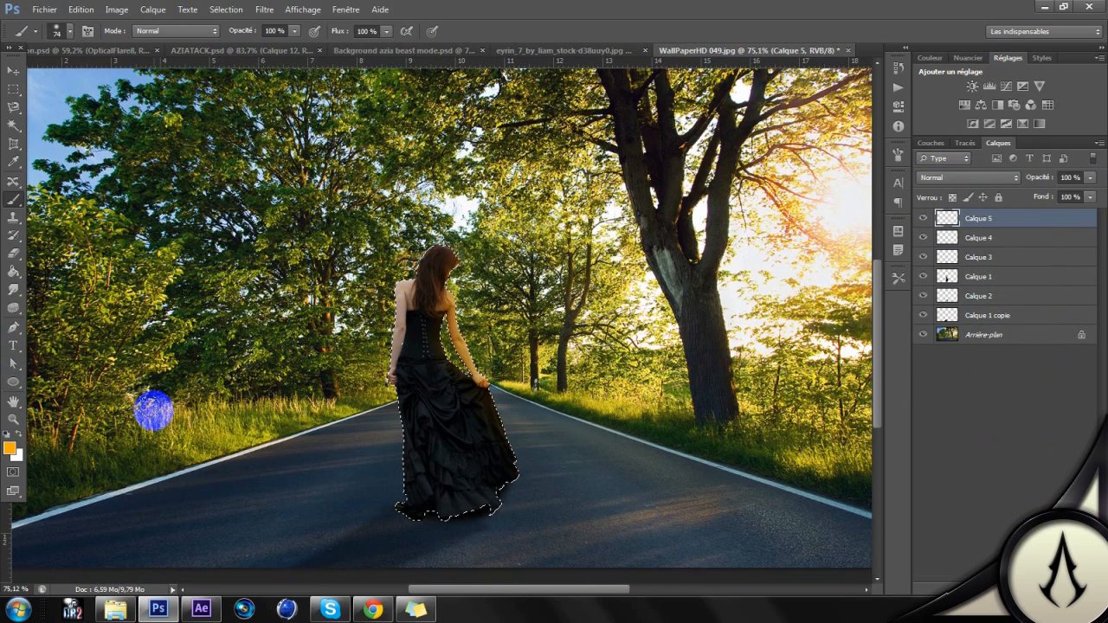
pyautogui.click(10, 446)
pyautogui.moveTo(856, 388); pyautogui.dragTo(809, 449)
pyautogui.click(1063, 256)
pyautogui.moveTo(391, 282)
pyautogui.mouseDown()
pyautogui.moveTo(378, 364)
pyautogui.moveTo(402, 484)
pyautogui.moveTo(420, 495)
pyautogui.moveTo(403, 430)
pyautogui.moveTo(402, 322)
pyautogui.moveTo(372, 268)
pyautogui.moveTo(381, 381)
pyautogui.moveTo(412, 298)
pyautogui.moveTo(406, 274)
pyautogui.moveTo(404, 289)
pyautogui.moveTo(421, 237)
pyautogui.moveTo(406, 344)
pyautogui.mouseUp()
pyautogui.hotkey('ctrl', 'd')
# Step: Set Calque 5 to Lumière tamisée at 67% opacity and compare the image with the layer hidden and shown
pyautogui.scroll(1, 440, 309)
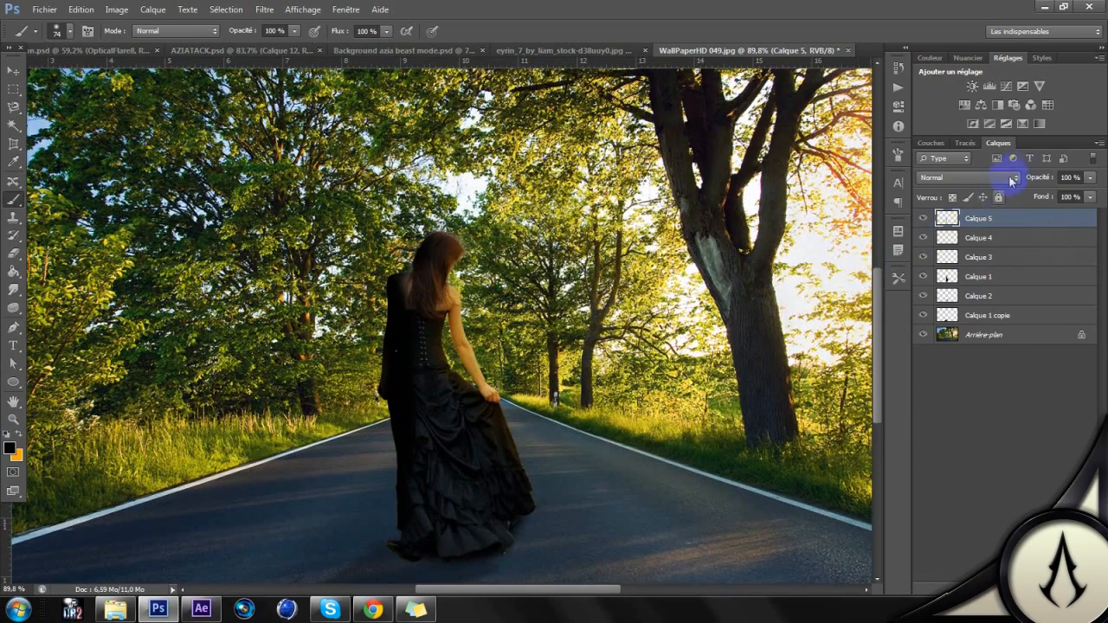
pyautogui.click(1015, 180)
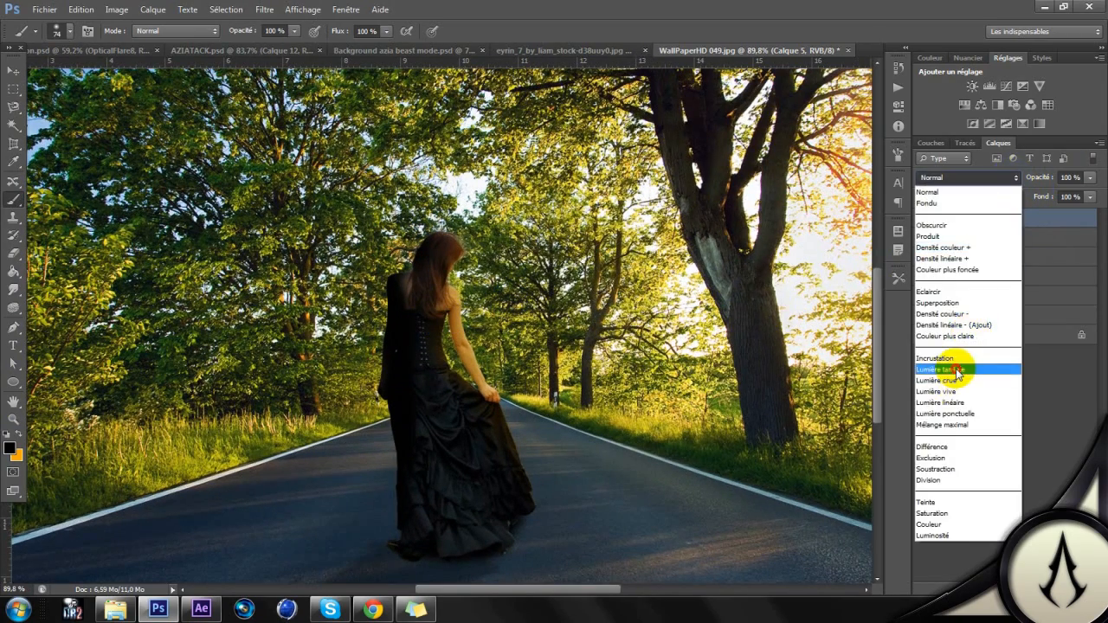
pyautogui.click(950, 364)
pyautogui.click(1091, 180)
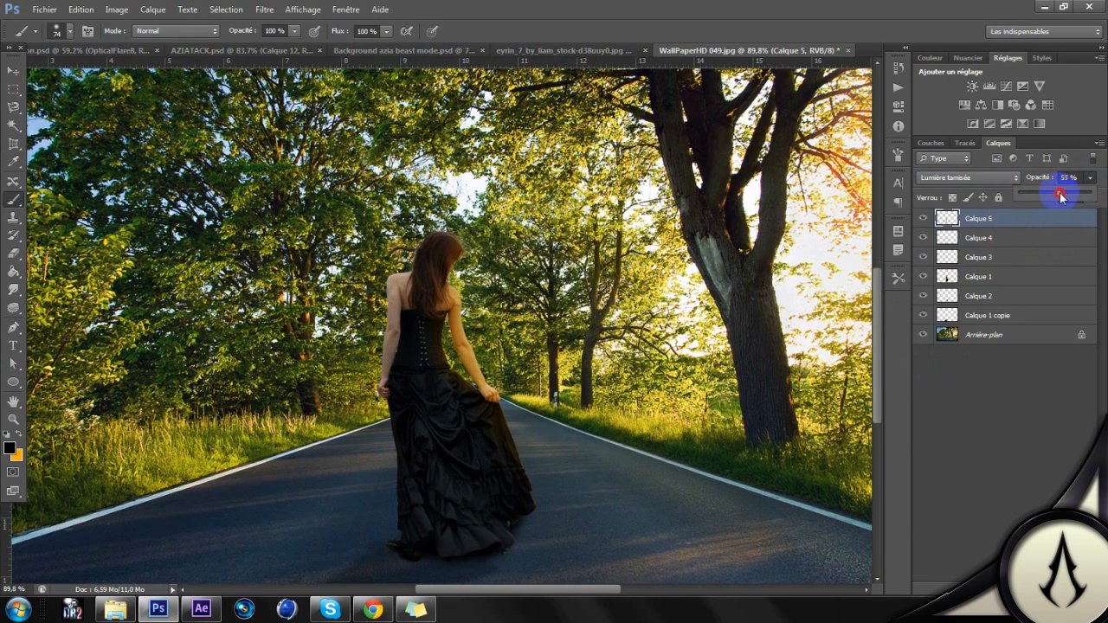
pyautogui.click(924, 222)
pyautogui.click(924, 222)
pyautogui.click(924, 223)
pyautogui.click(924, 222)
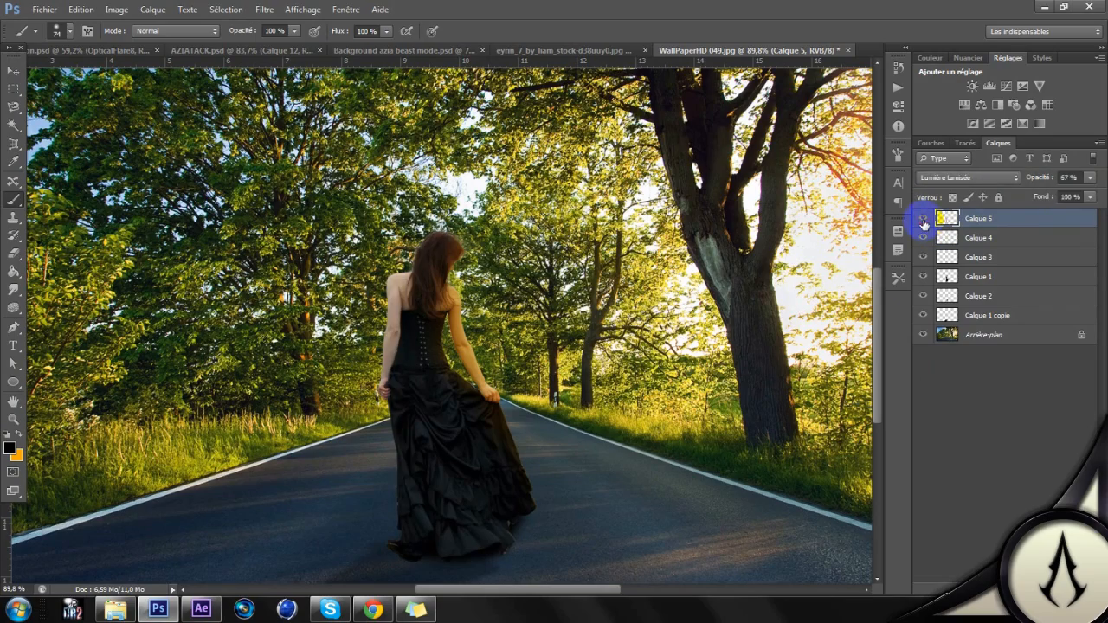
pyautogui.click(1028, 495)
# Step: Add a Luminosité/Contraste adjustment masked to the woman's Calque 1 outline, with Luminosité 21 and Contraste 15, and review the whole composite
pyautogui.hotkey('ctrl', '-')
pyautogui.hotkey('ctrl', '-')
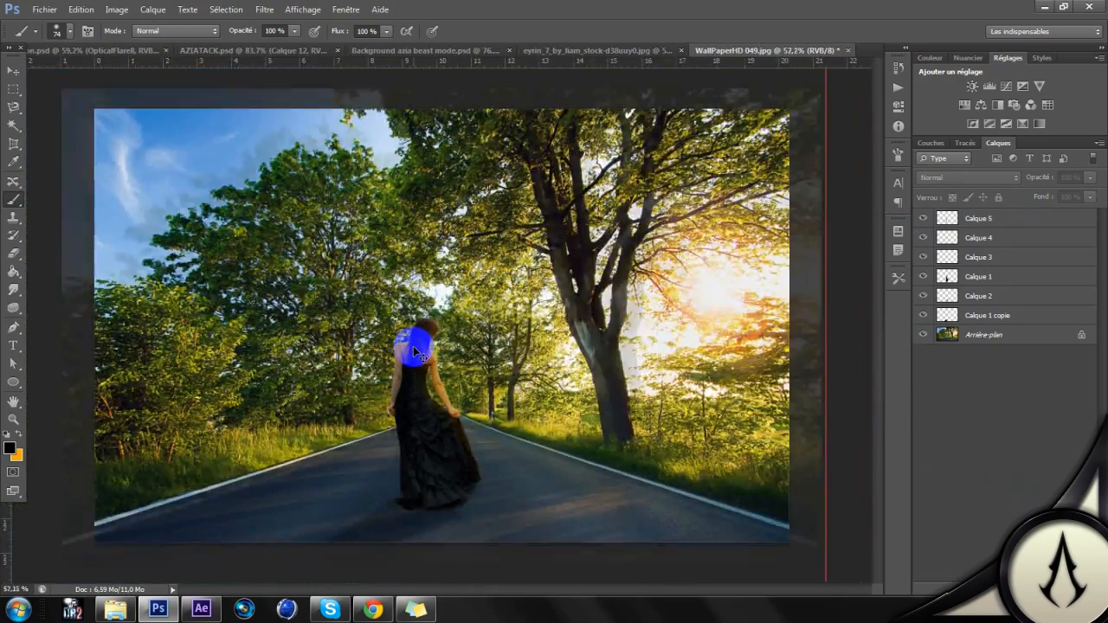
pyautogui.scroll(3, 413, 347)
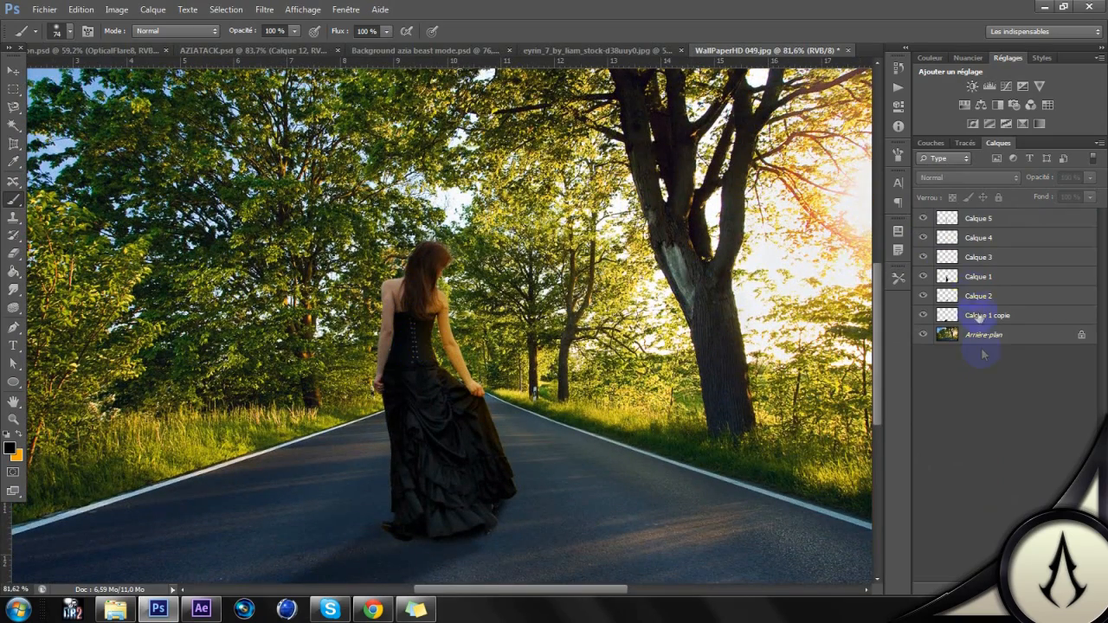
pyautogui.keyDown('ctrl'); pyautogui.click(950, 277); pyautogui.keyUp('ctrl')
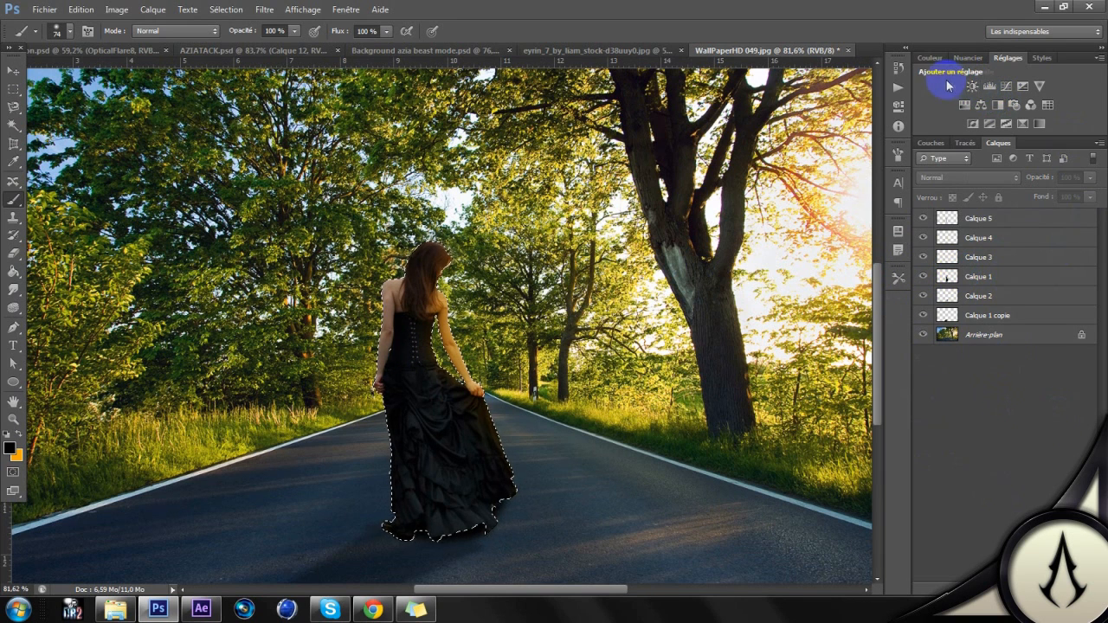
pyautogui.click(972, 86)
pyautogui.moveTo(790, 168); pyautogui.dragTo(837, 172)
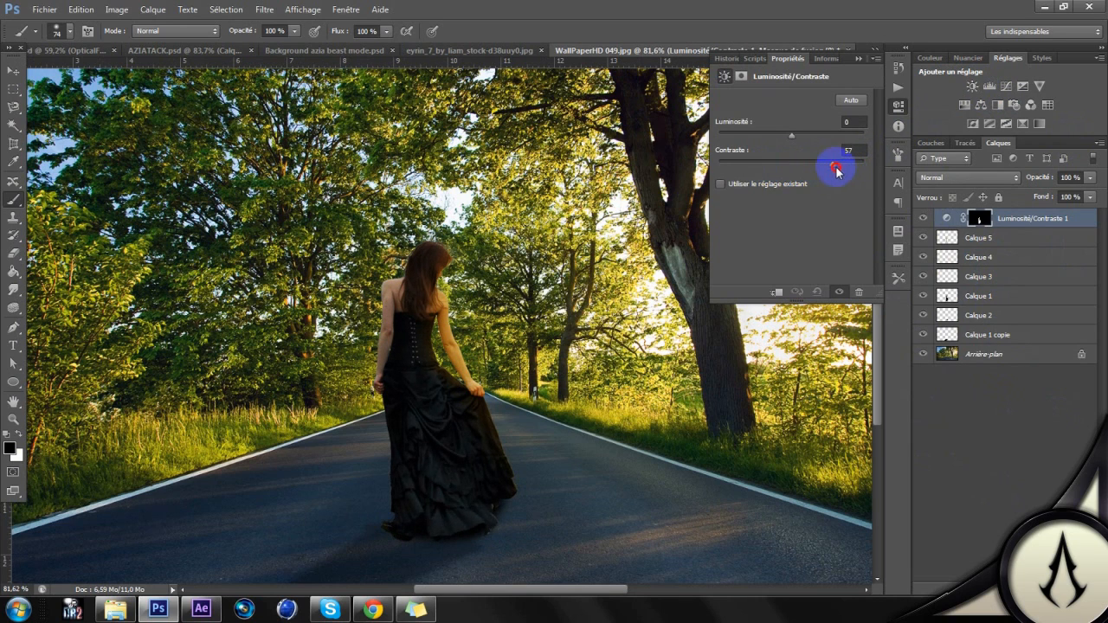
pyautogui.moveTo(811, 174); pyautogui.dragTo(810, 139)
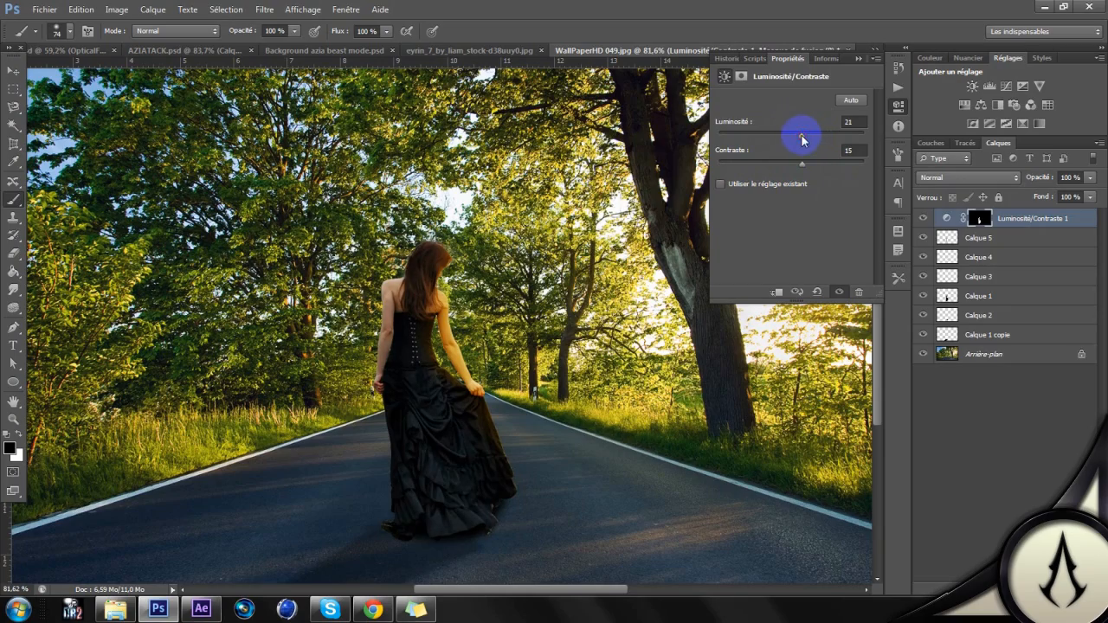
pyautogui.scroll(-2, 608, 207)
pyautogui.scroll(1, 609, 207)
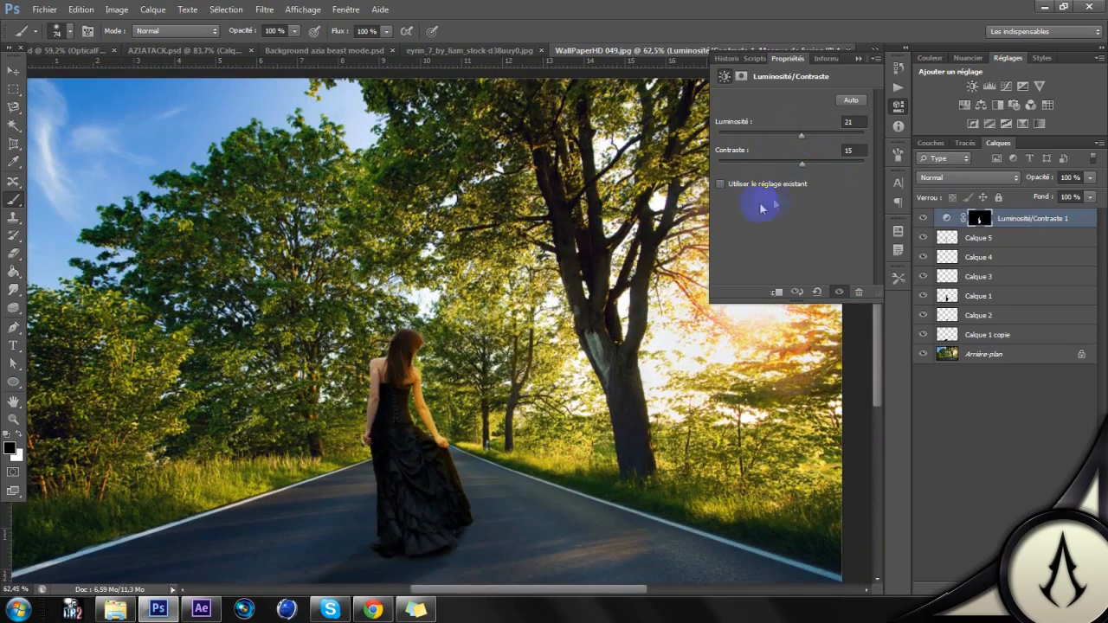
pyautogui.click(897, 105)
pyautogui.scroll(-1, 606, 299)
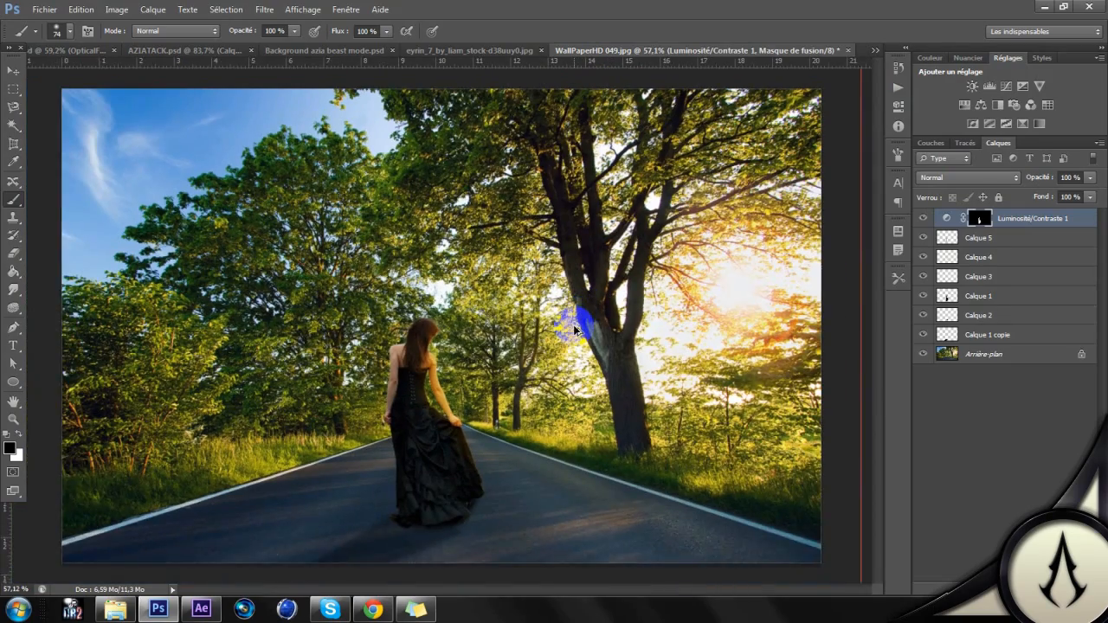
pyautogui.scroll(1, 574, 329)
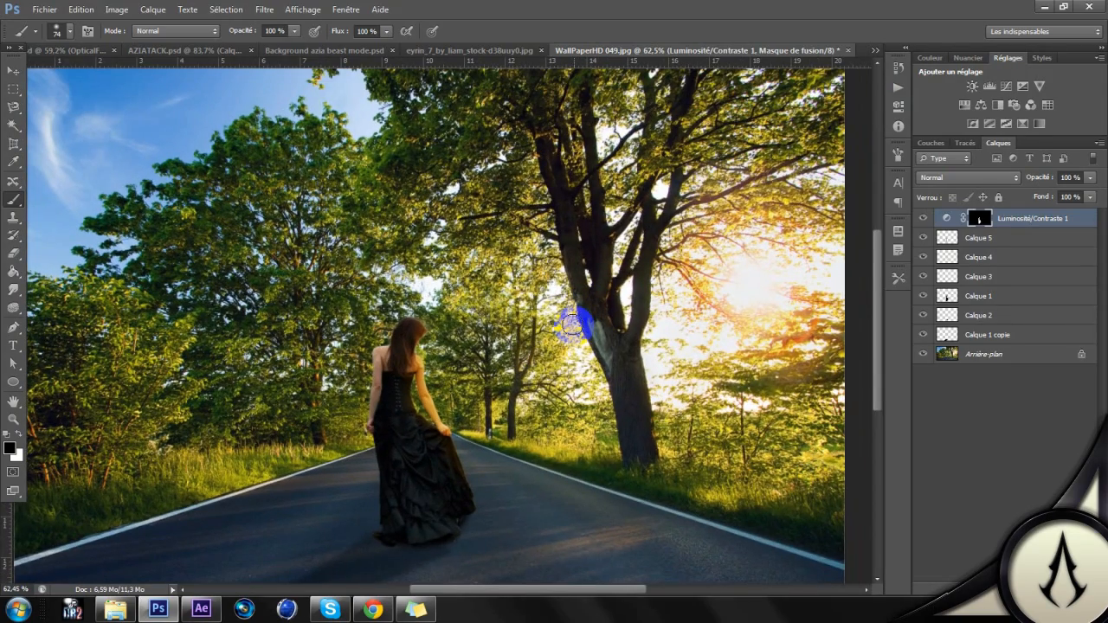
# Step: Add a Courbe de transfert de dégradé adjustment above all layers with a black-to-white Premier plan -> arrière-plan gradient
pyautogui.scroll(3, 433, 341)
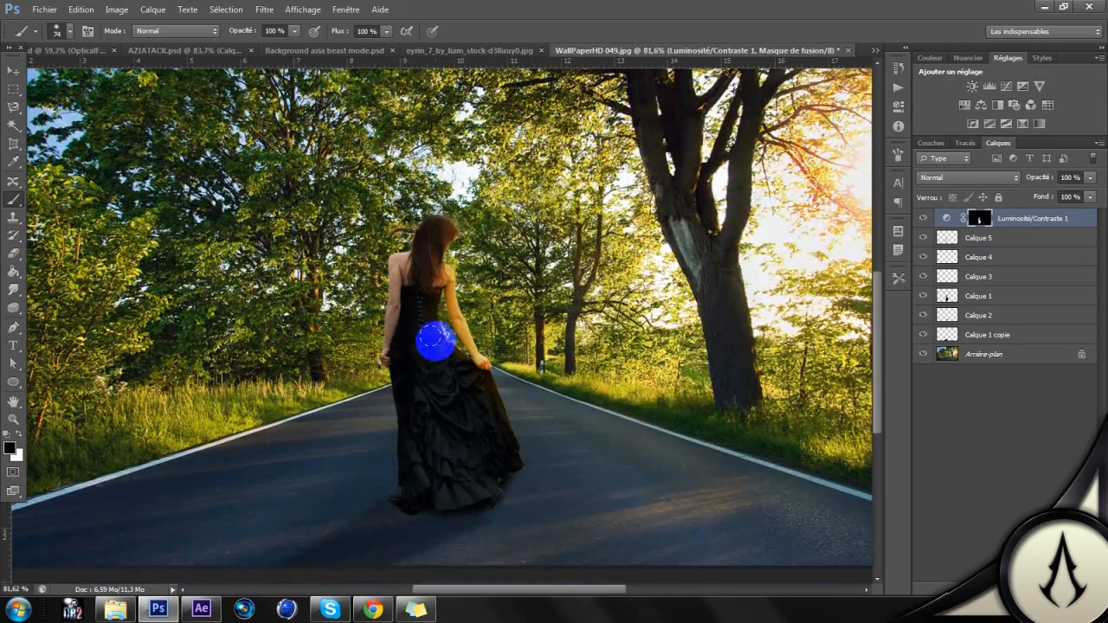
pyautogui.scroll(-1, 452, 355)
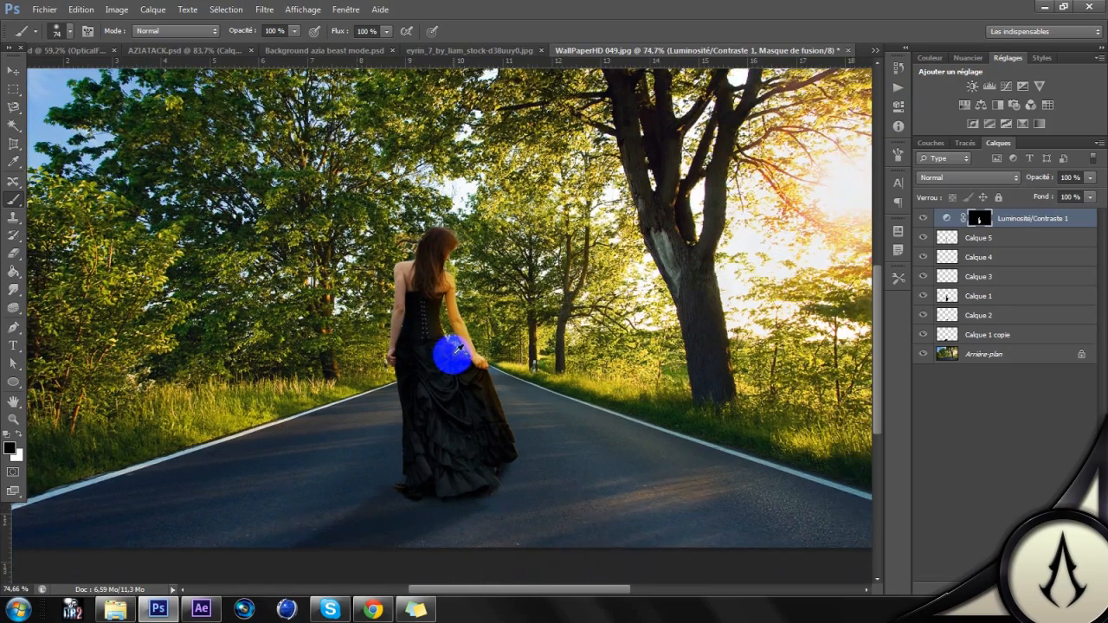
pyautogui.scroll(-1, 433, 346)
pyautogui.scroll(-1, 502, 346)
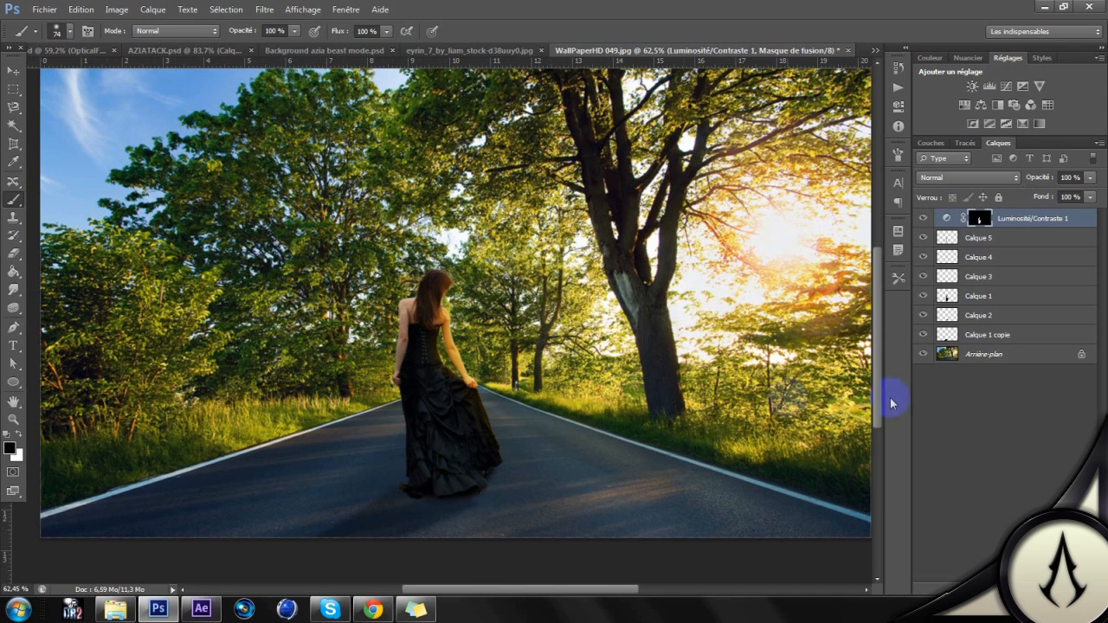
pyautogui.click(1004, 386)
pyautogui.scroll(-2, 407, 355)
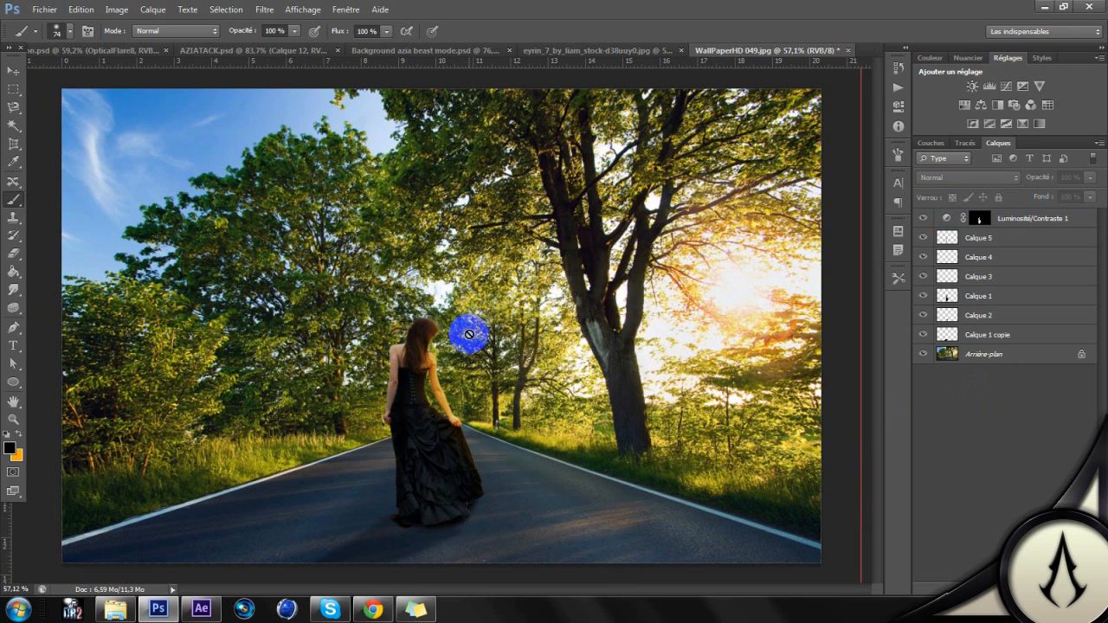
pyautogui.click(1040, 126)
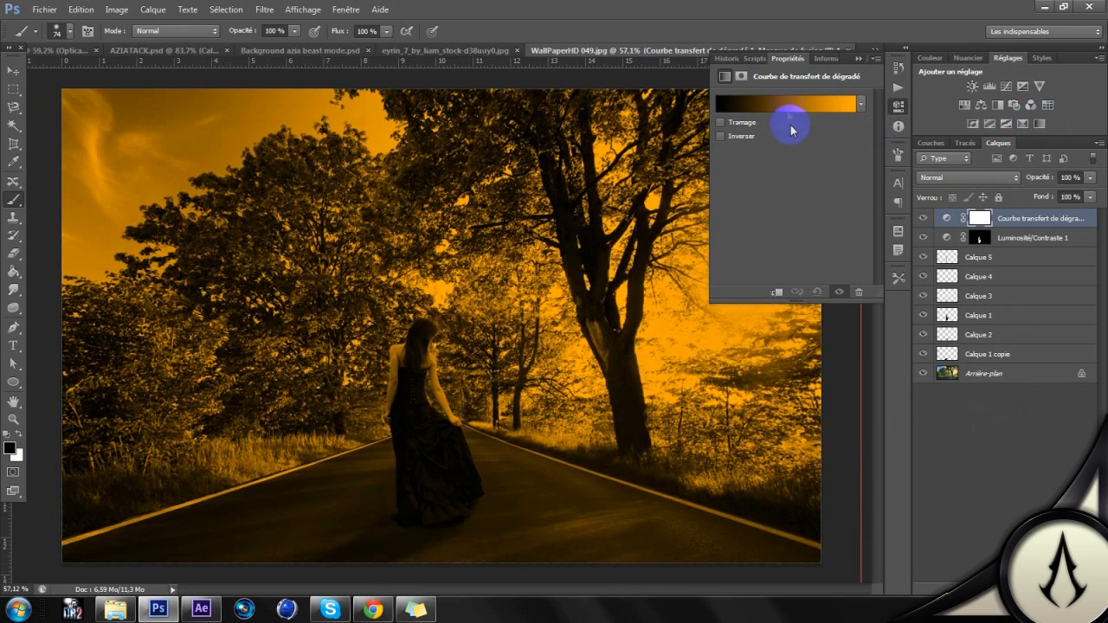
pyautogui.click(792, 105)
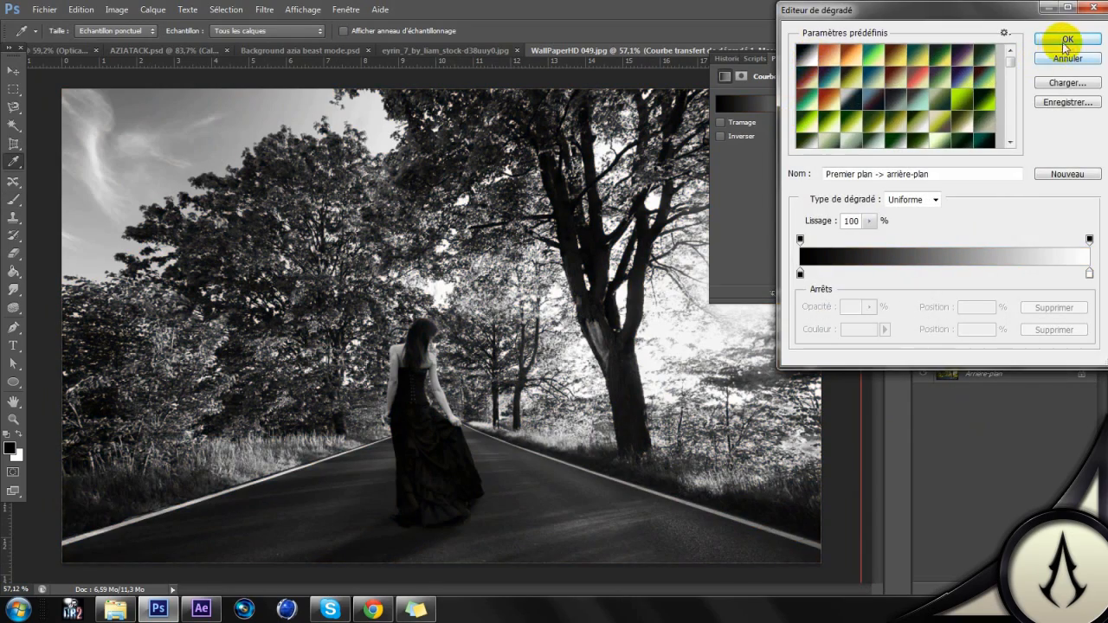
pyautogui.press('Return')
# Step: Set the gradient map layer's blend mode to Superposition and deselect the layer
pyautogui.click(956, 179)
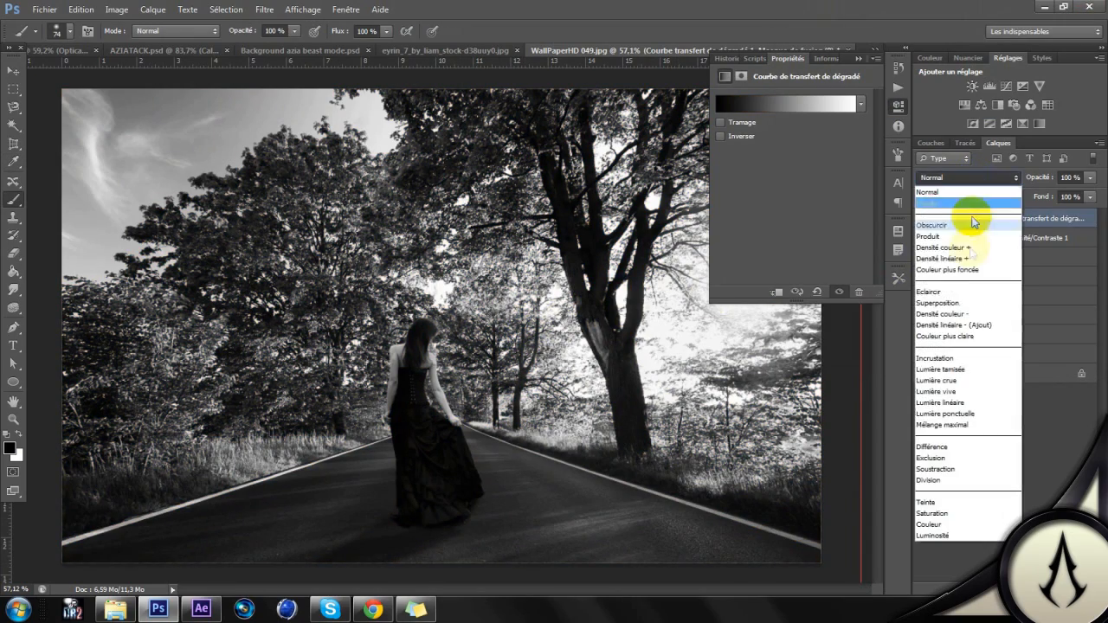
pyautogui.click(961, 291)
pyautogui.moveTo(400, 387); pyautogui.dragTo(417, 364)
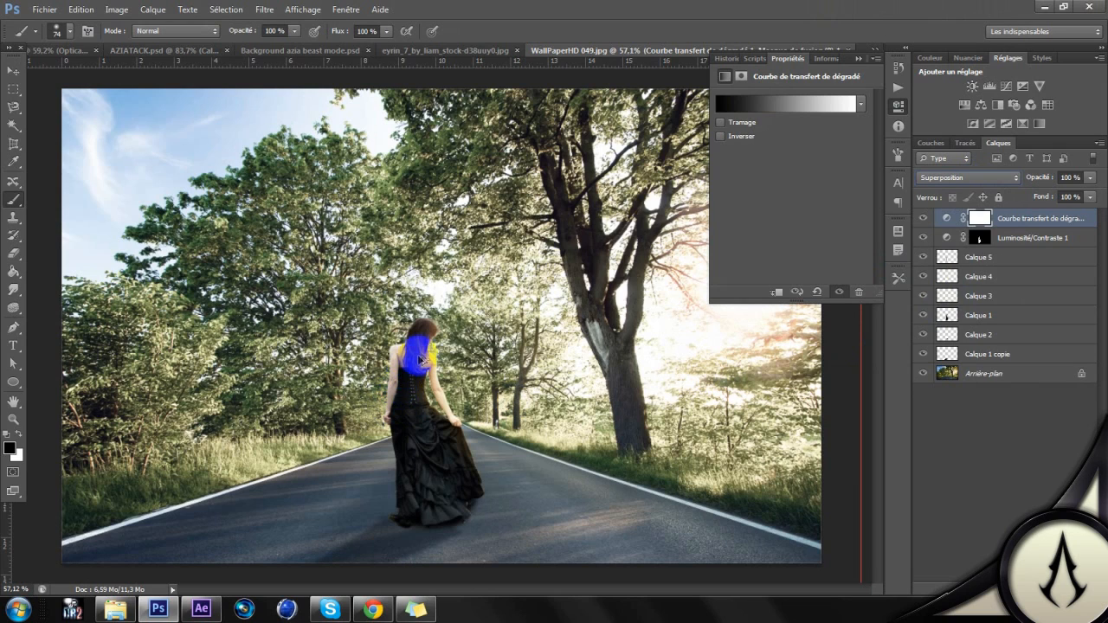
pyautogui.click(989, 398)
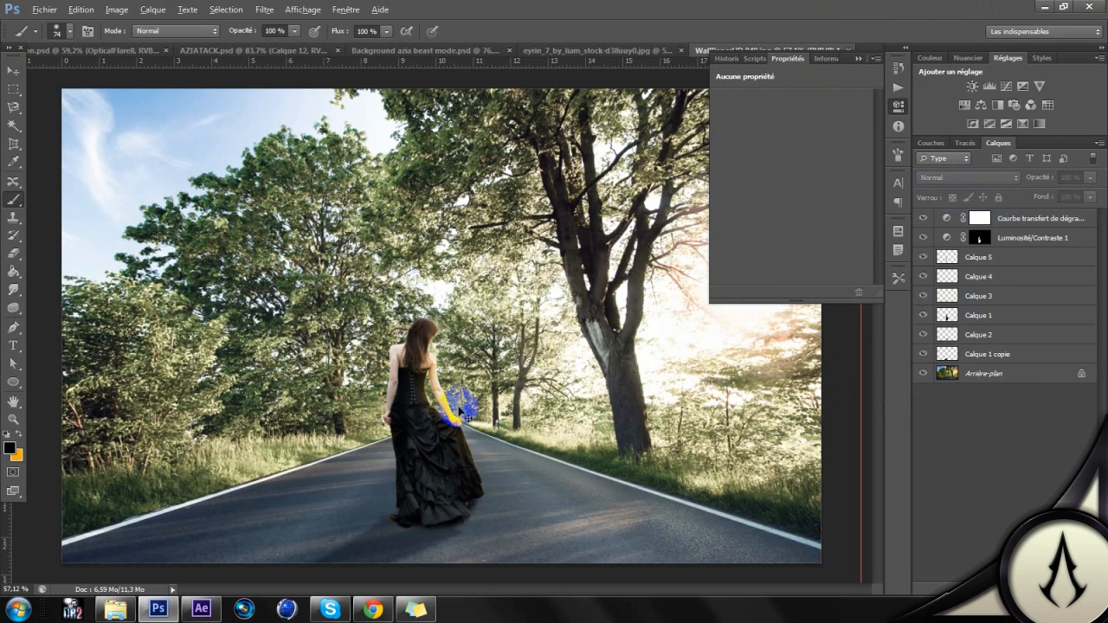
pyautogui.click(898, 110)
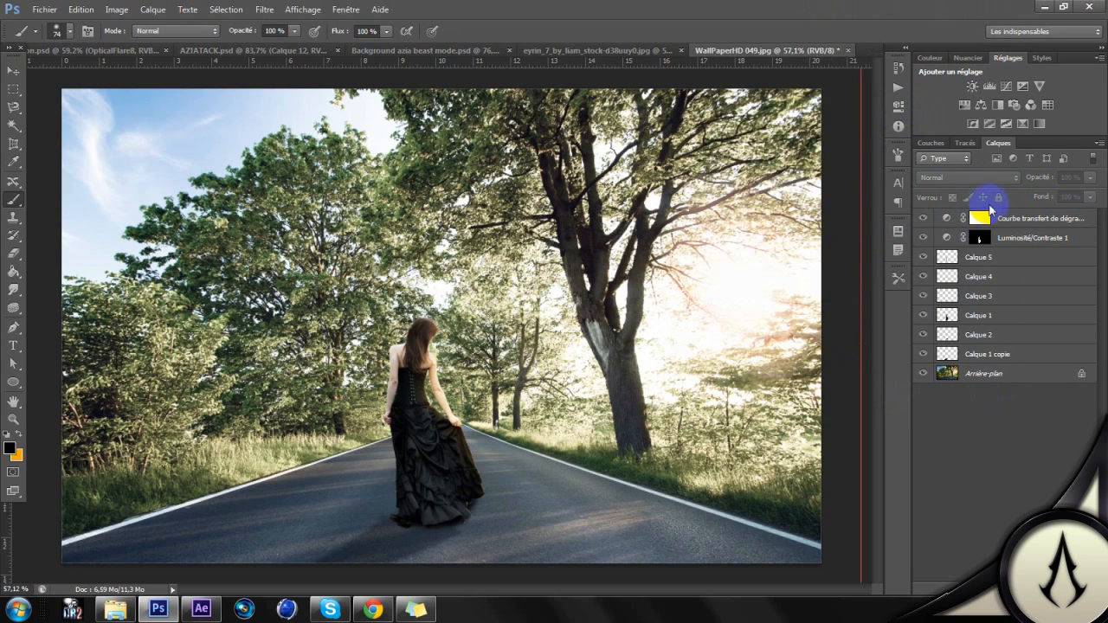
pyautogui.click(988, 219)
pyautogui.click(943, 218)
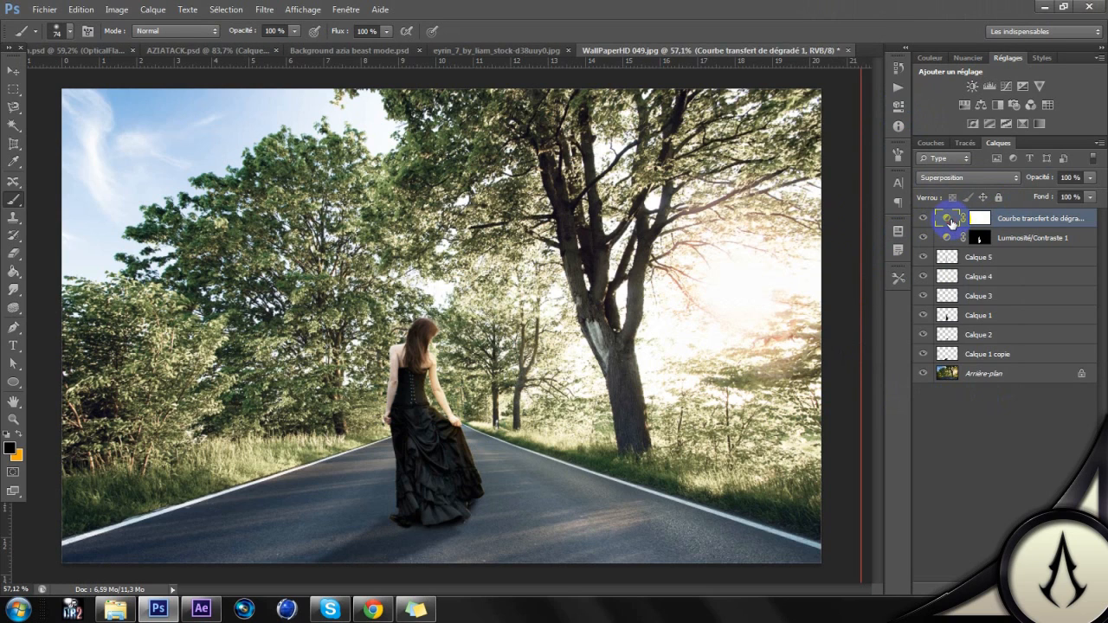
pyautogui.doubleClick(951, 222)
pyautogui.click(972, 462)
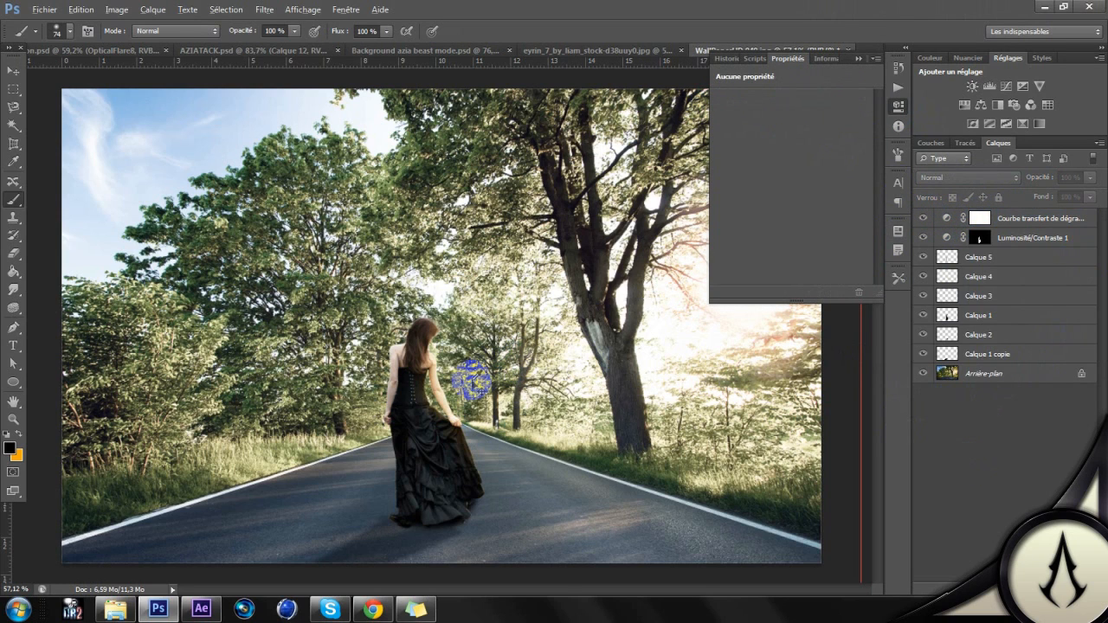
pyautogui.click(897, 106)
# Step: Examine how the woman blends with the road and trees under the gradient map, both close up and in full view
pyautogui.click(14, 70)
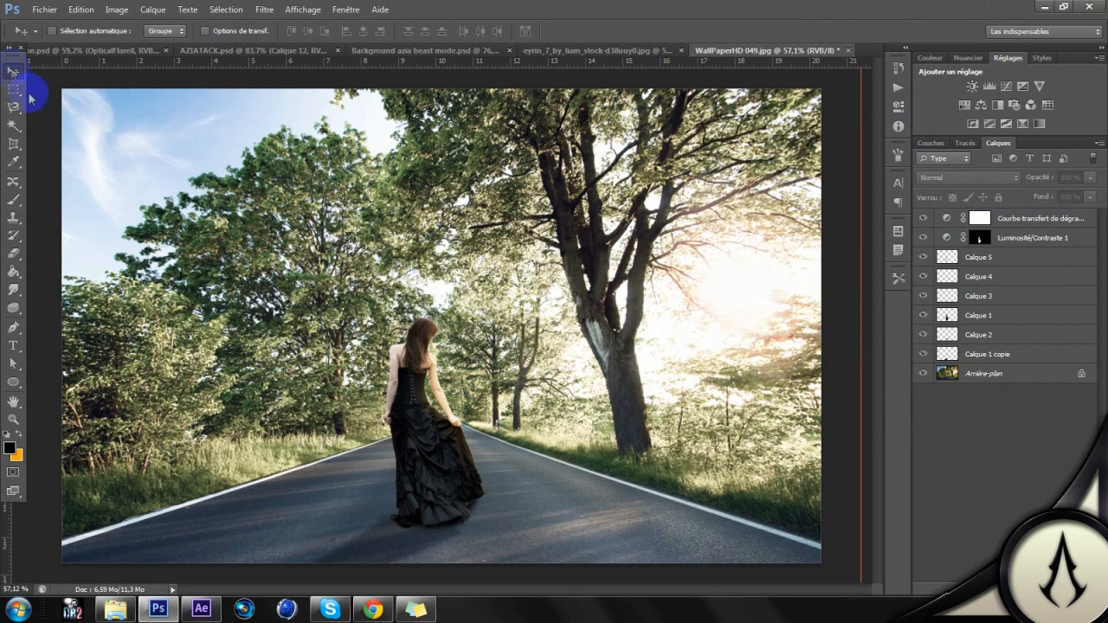
pyautogui.click(437, 319)
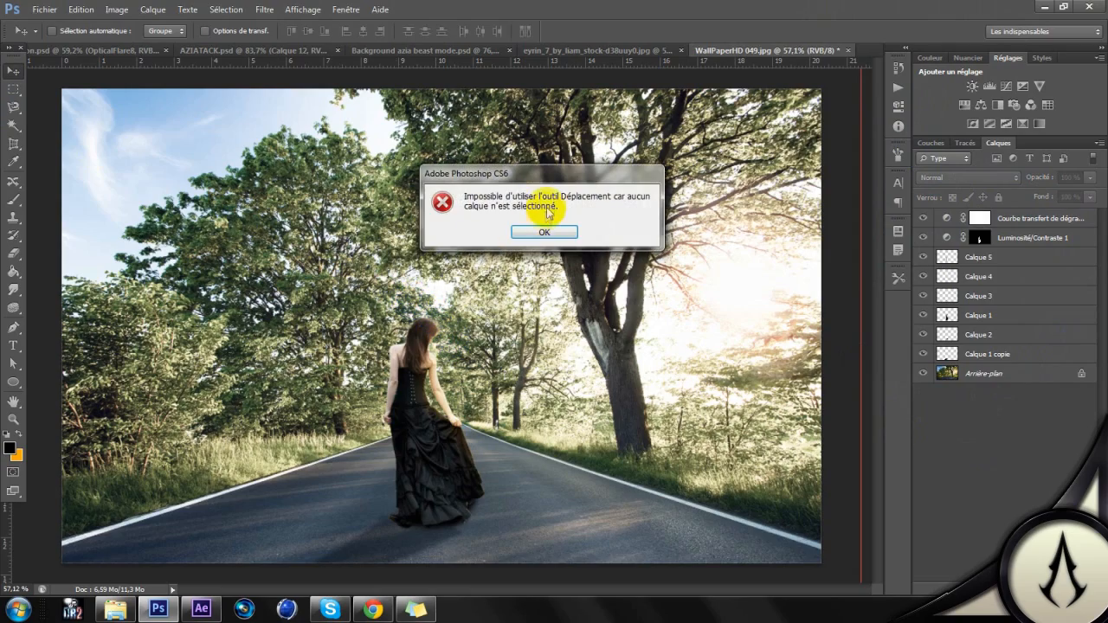
pyautogui.click(542, 231)
pyautogui.scroll(2, 421, 295)
pyautogui.scroll(-3, 421, 294)
pyautogui.moveTo(572, 339); pyautogui.dragTo(343, 365)
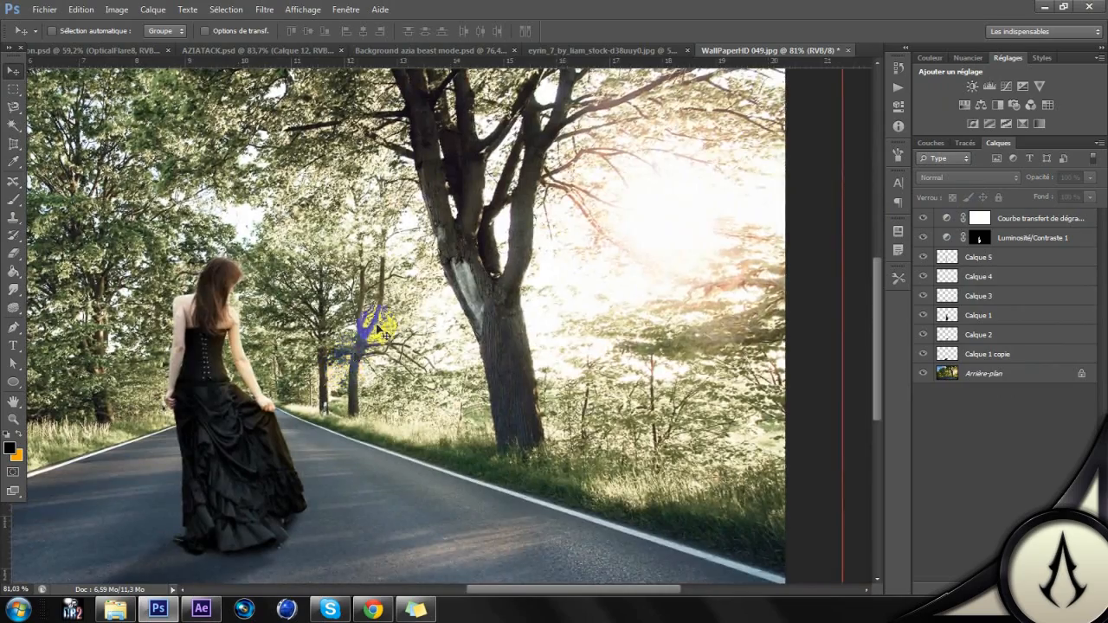
pyautogui.scroll(-2, 378, 329)
pyautogui.scroll(4, 371, 315)
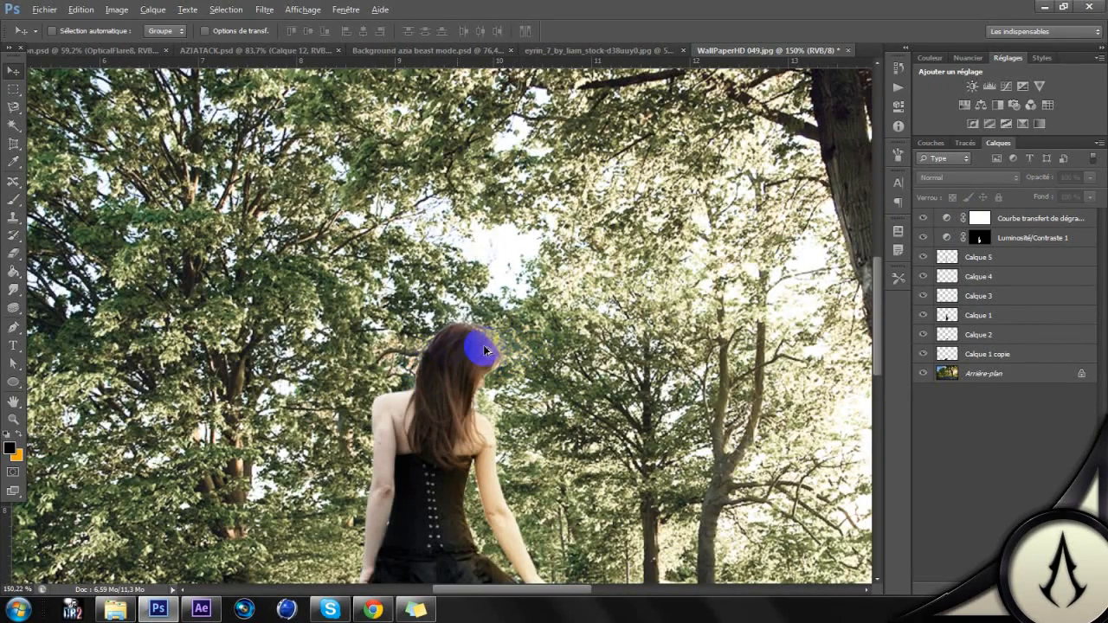
pyautogui.scroll(-3, 482, 370)
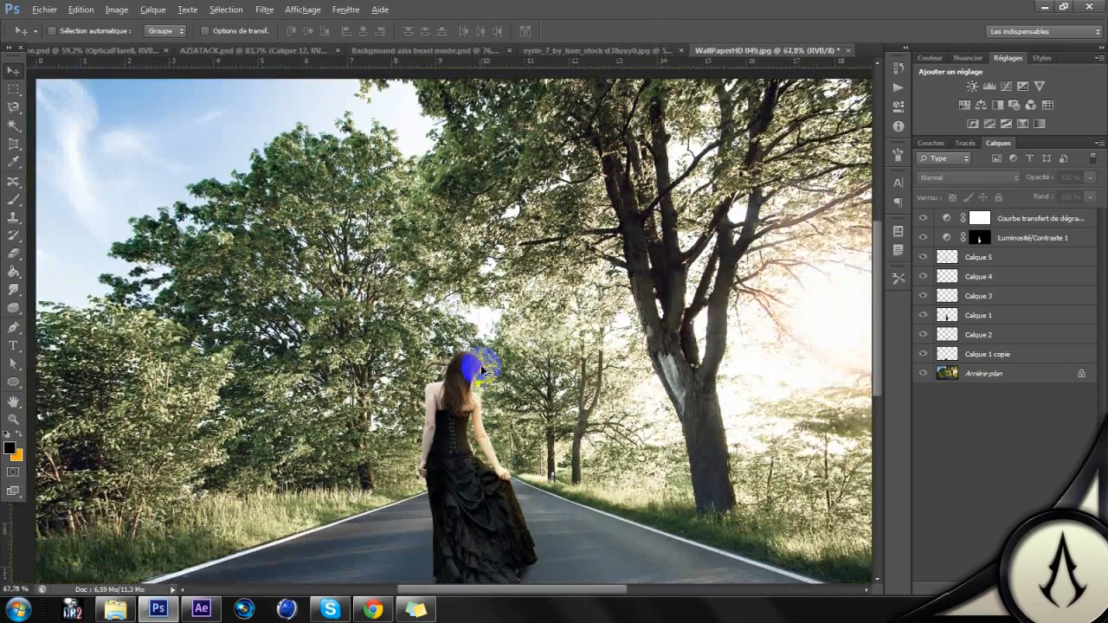
pyautogui.scroll(-1, 482, 370)
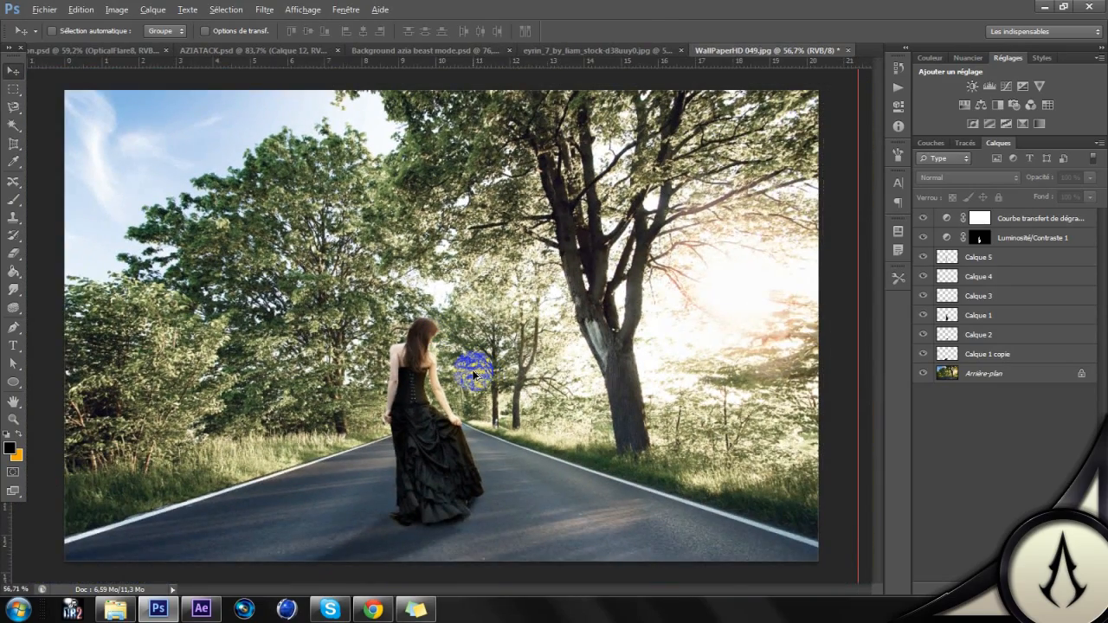
pyautogui.scroll(1, 472, 373)
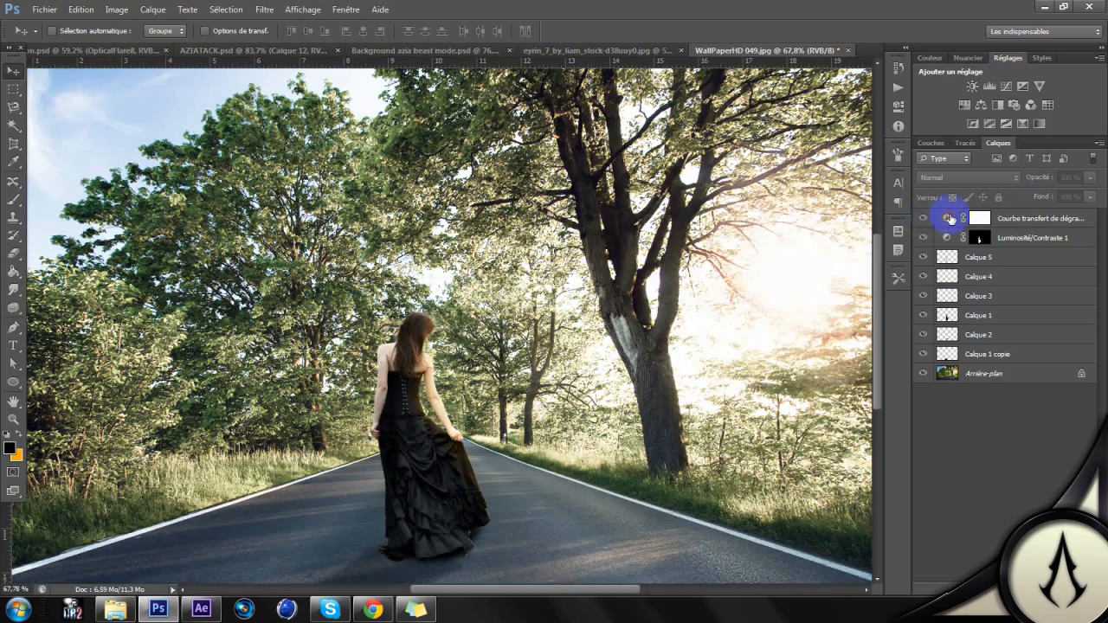
# Step: Try the Vintage8 preset on the gradient map, then apply Vintage4 and check the whole composite
pyautogui.doubleClick(947, 218)
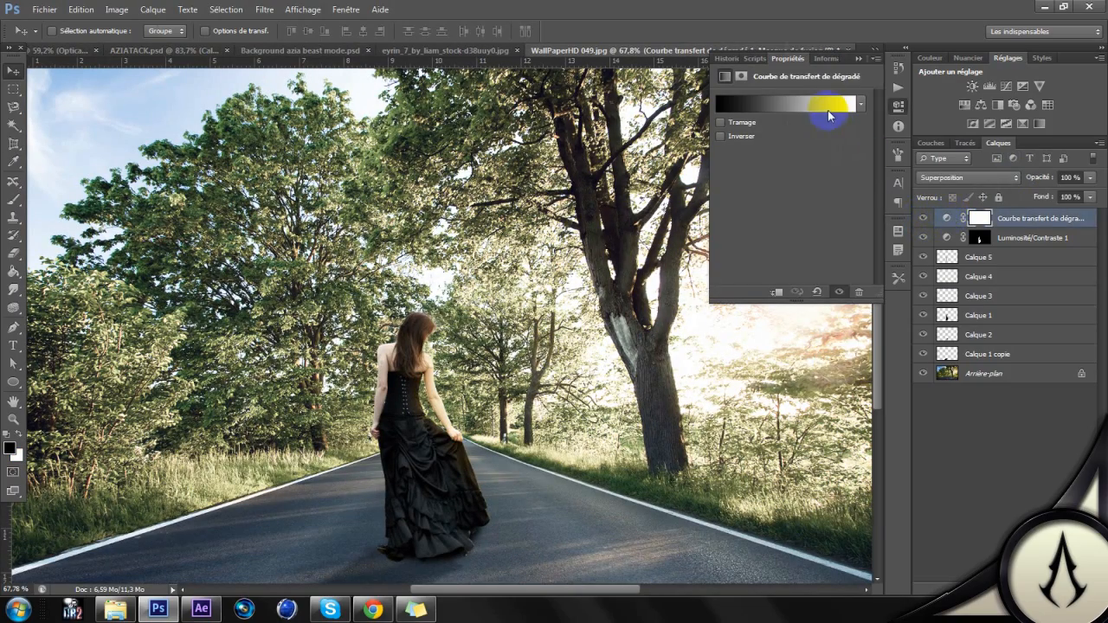
pyautogui.click(828, 113)
pyautogui.click(980, 66)
pyautogui.click(985, 88)
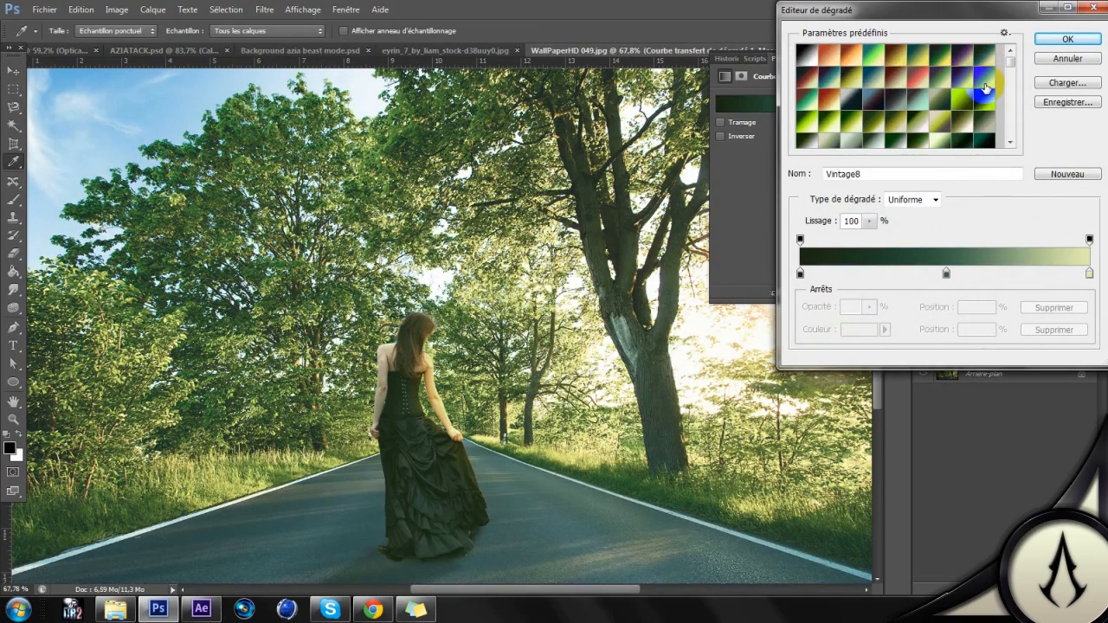
pyautogui.click(985, 85)
pyautogui.click(896, 61)
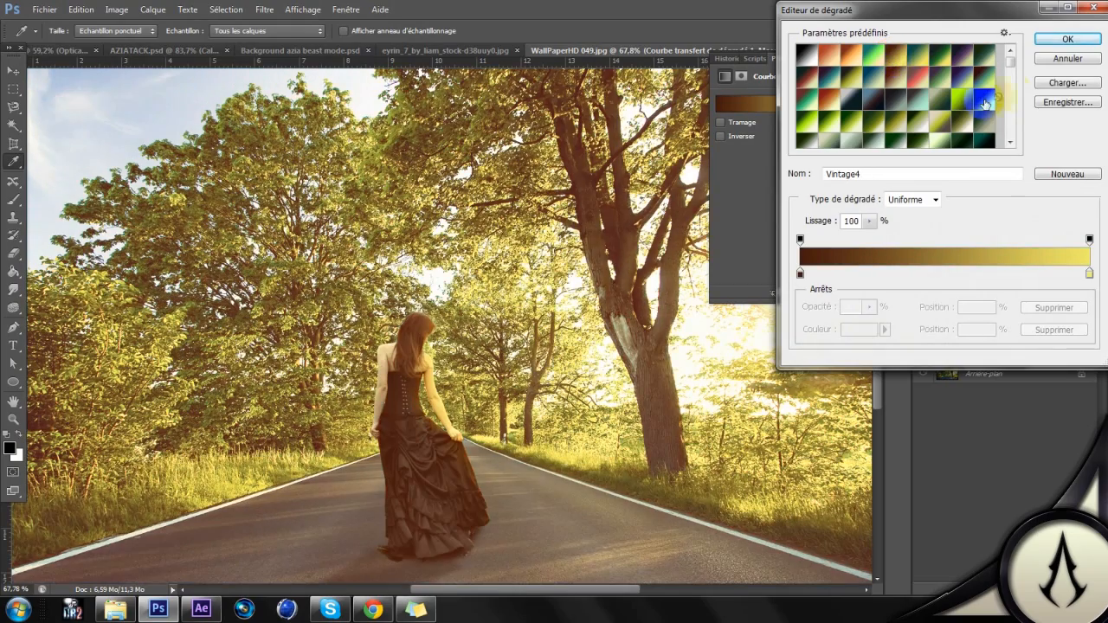
pyautogui.click(1069, 41)
pyautogui.scroll(-2, 527, 340)
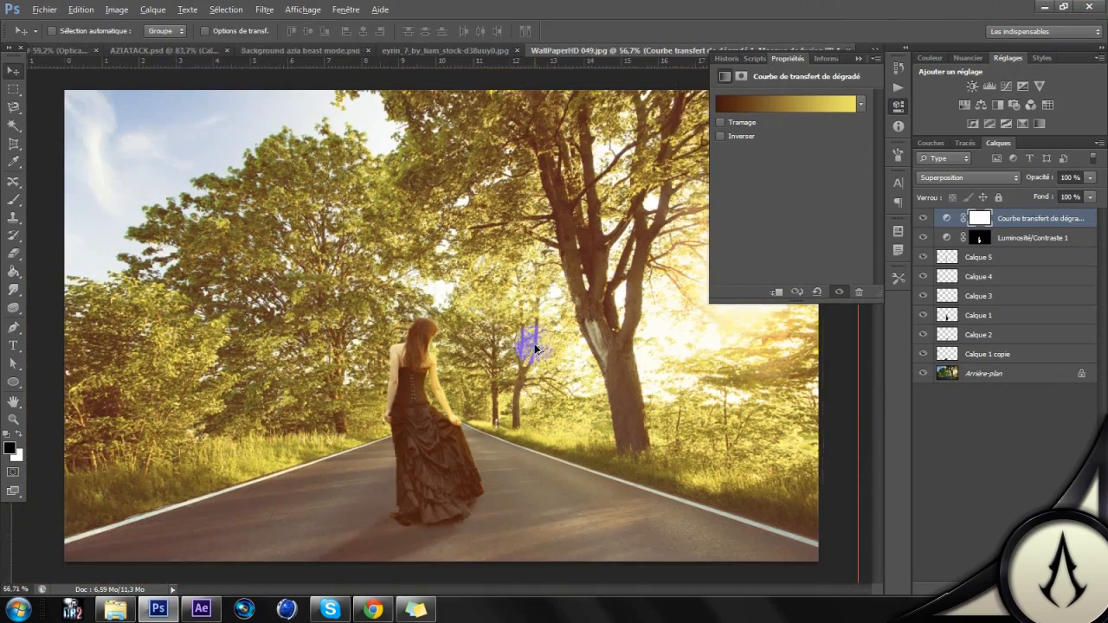
pyautogui.scroll(2, 489, 359)
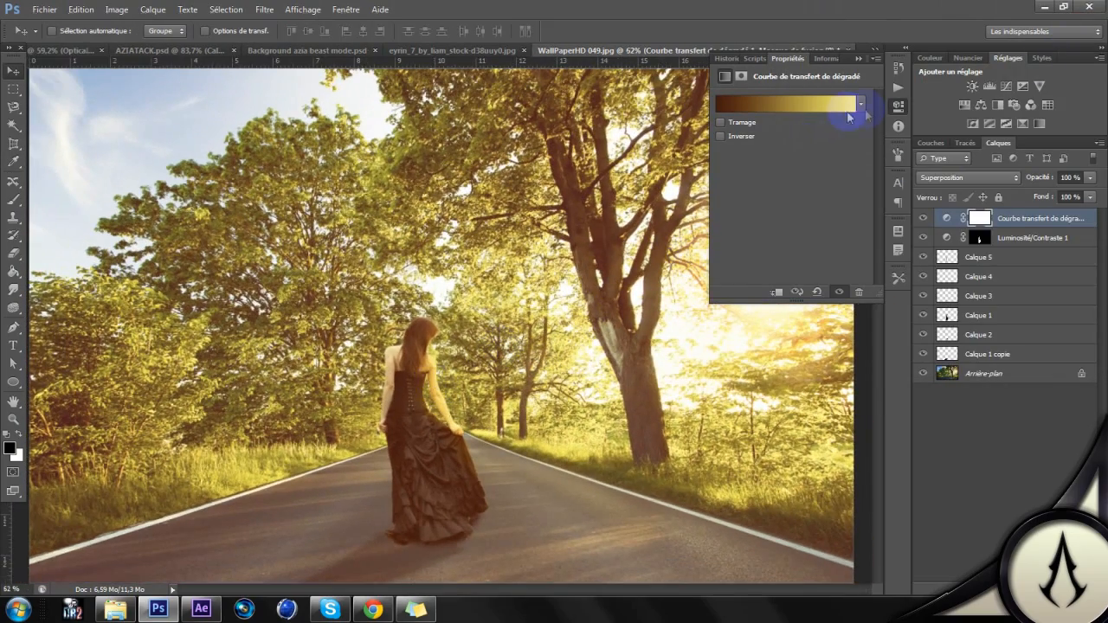
# Step: Set the gradient map layer's blend mode to Lumière tamisée and change its gradient to the Vintage17 preset
pyautogui.click(996, 180)
pyautogui.click(953, 369)
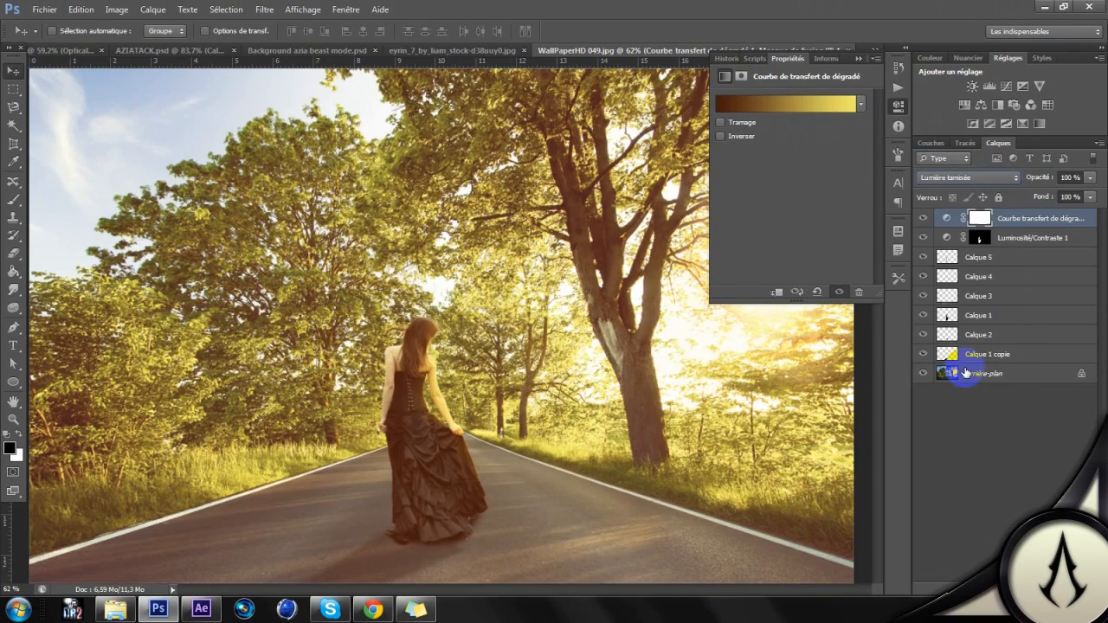
pyautogui.click(807, 105)
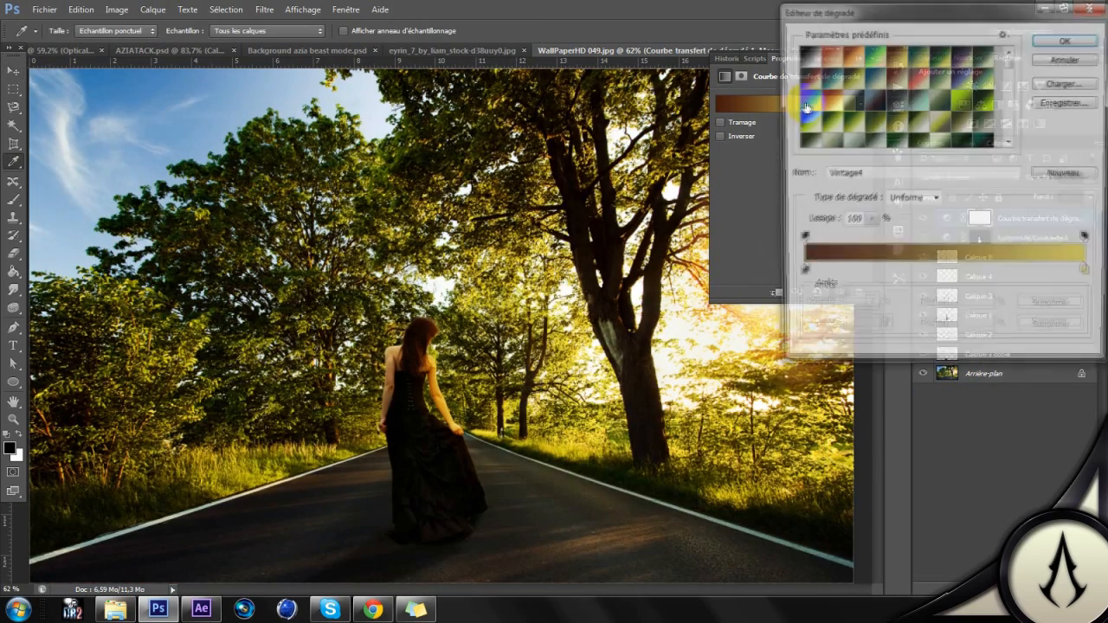
pyautogui.click(830, 58)
pyautogui.click(851, 58)
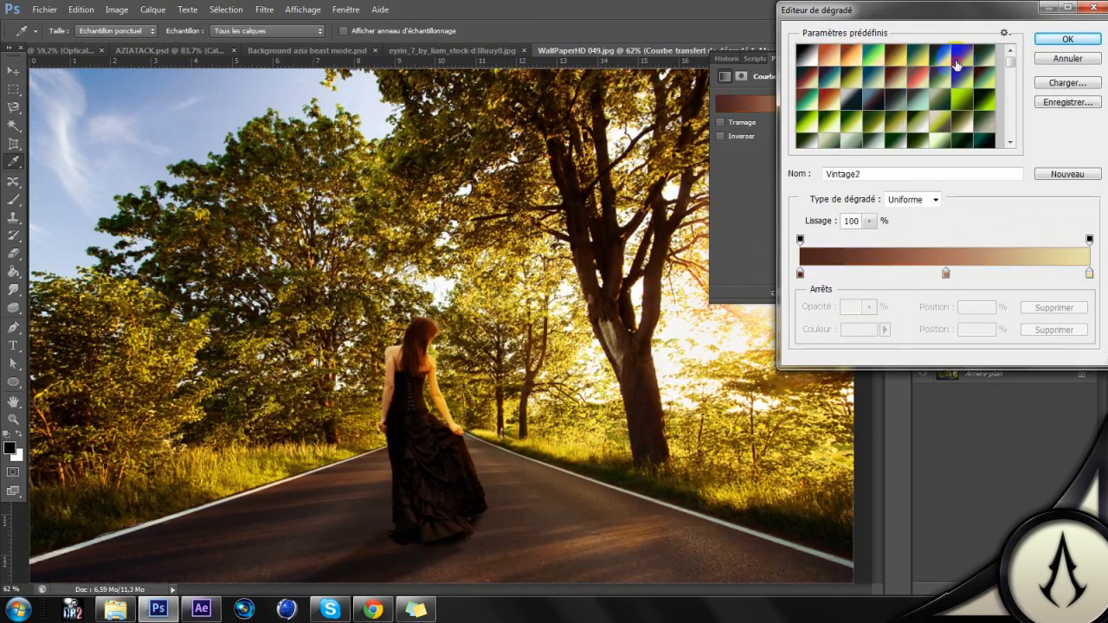
pyautogui.click(956, 65)
pyautogui.click(987, 54)
pyautogui.click(976, 94)
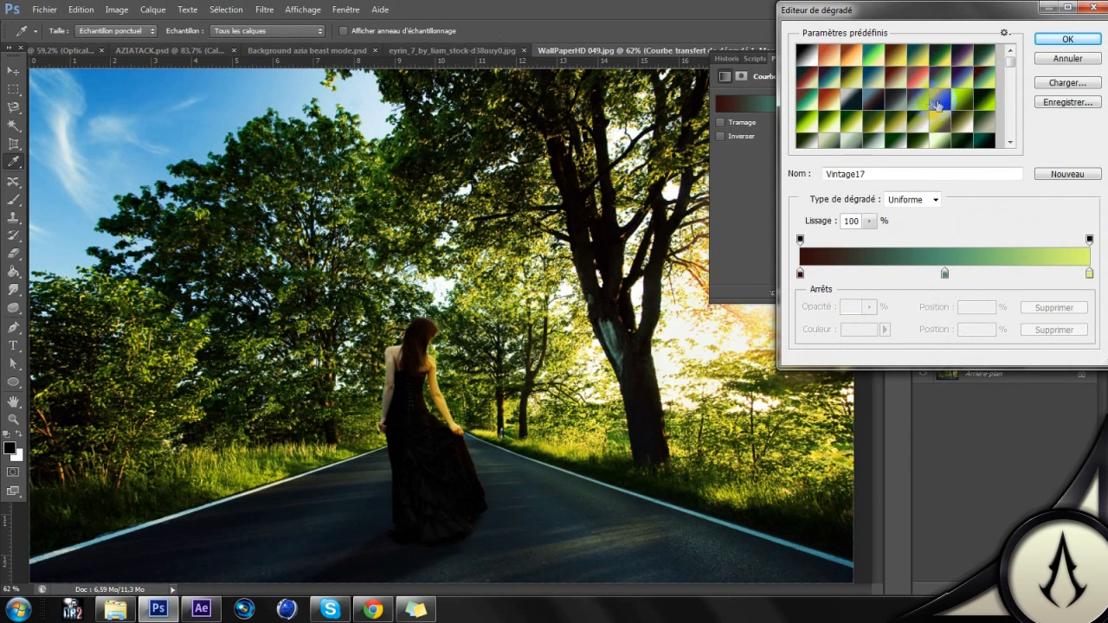
pyautogui.click(1068, 39)
# Step: Lower the gradient map layer's opacity to 27% and deselect the layer
pyautogui.click(1090, 177)
pyautogui.moveTo(1040, 194); pyautogui.dragTo(1039, 194)
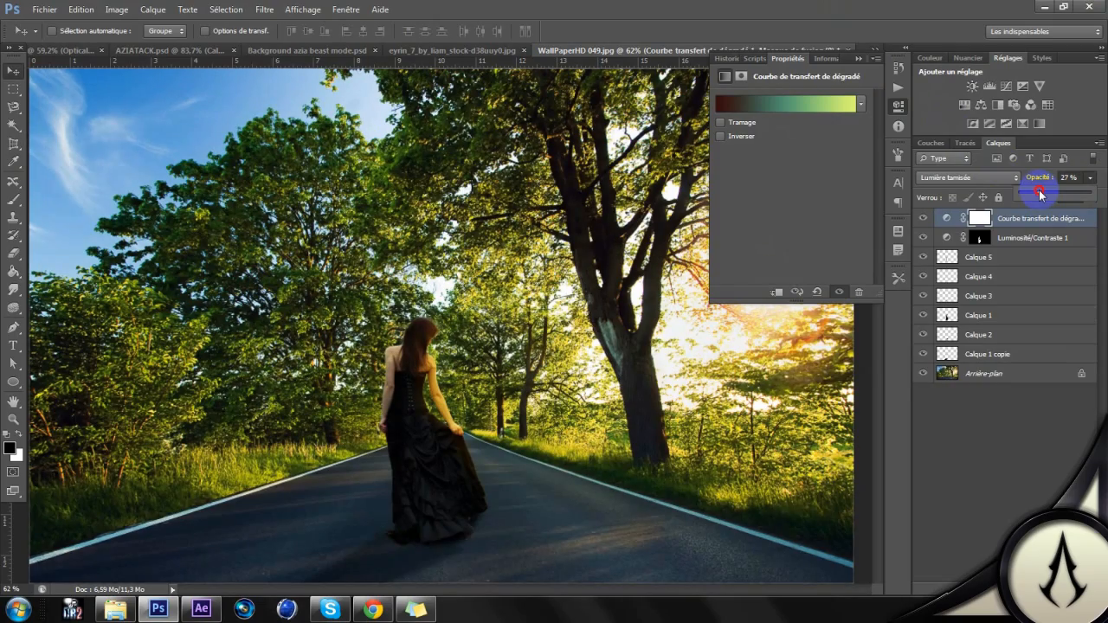
pyautogui.click(1018, 467)
# Step: Review the color-graded composite at several magnifications, checking the woman against the road, trees and sunlight
pyautogui.scroll(-2, 494, 285)
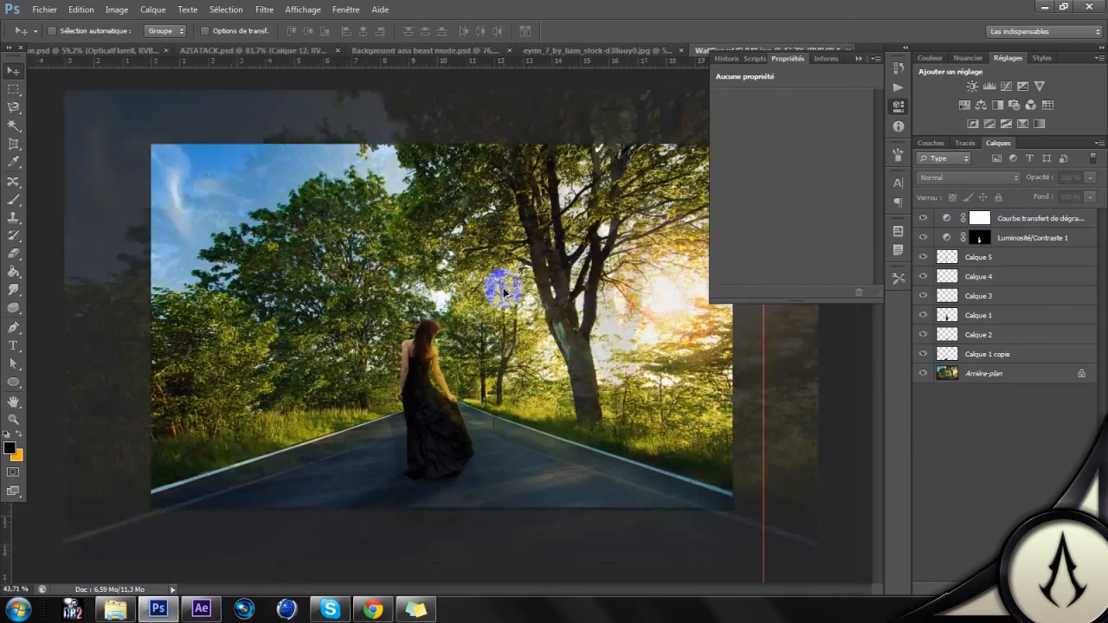
pyautogui.scroll(1, 388, 274)
pyautogui.scroll(-3, 388, 275)
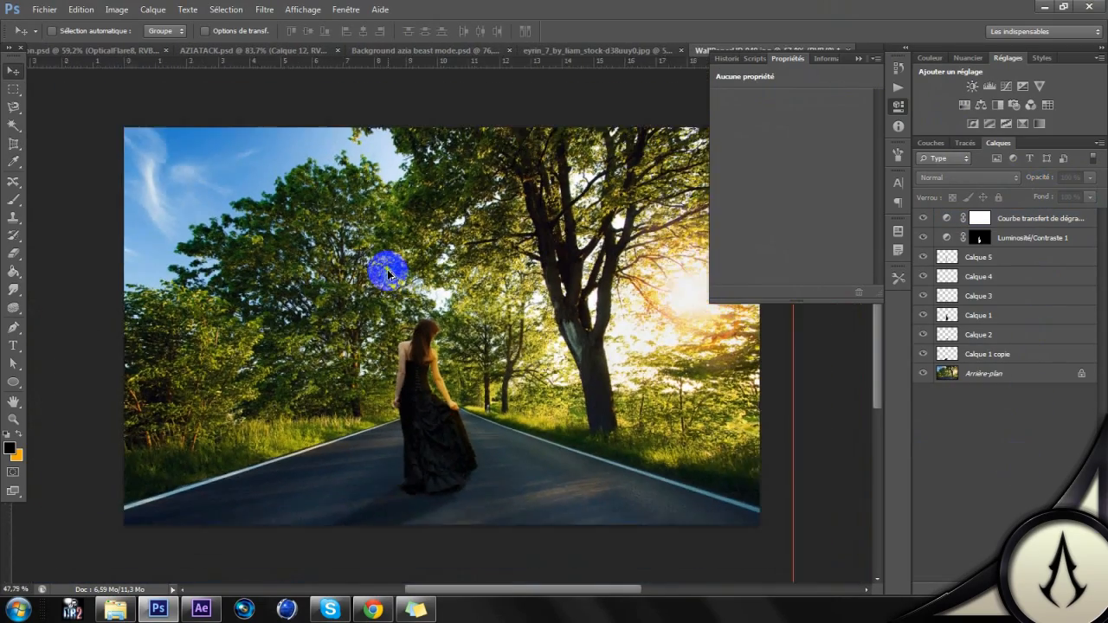
pyautogui.scroll(1, 387, 275)
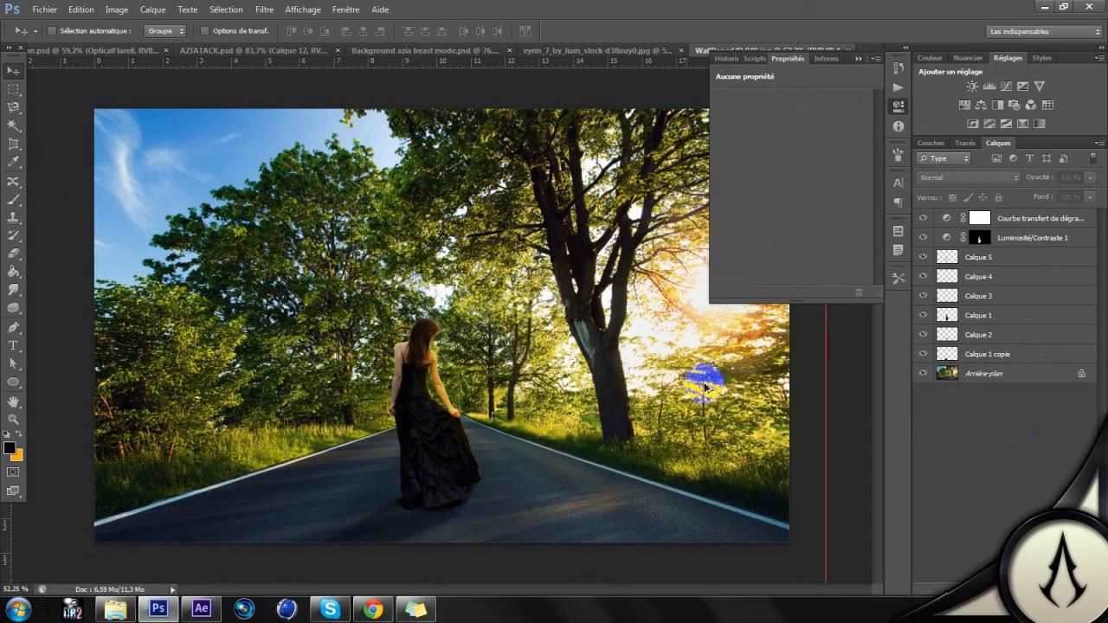
pyautogui.click(899, 109)
pyautogui.scroll(1, 451, 232)
pyautogui.scroll(-1, 452, 235)
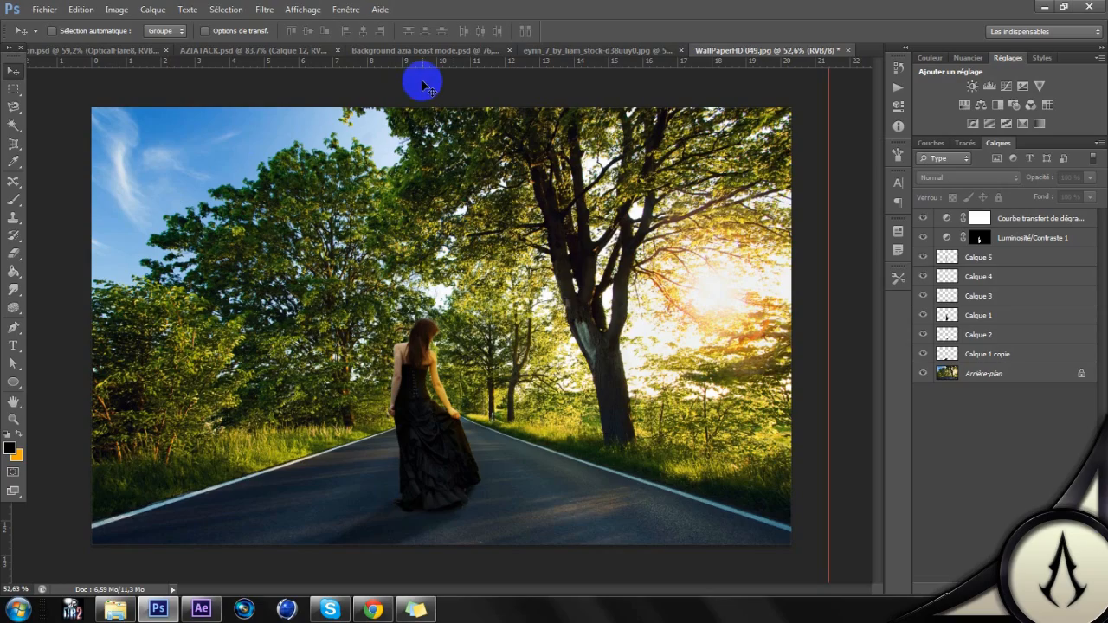
pyautogui.scroll(4, 420, 86)
pyautogui.scroll(-9, 419, 86)
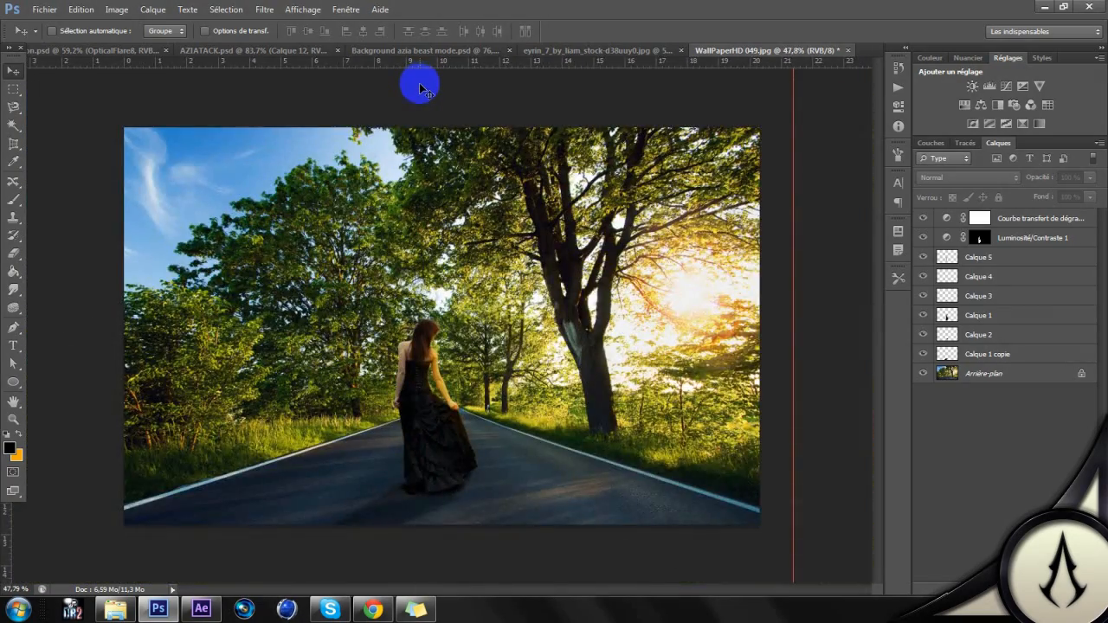
pyautogui.scroll(3, 426, 165)
pyautogui.scroll(2, 426, 164)
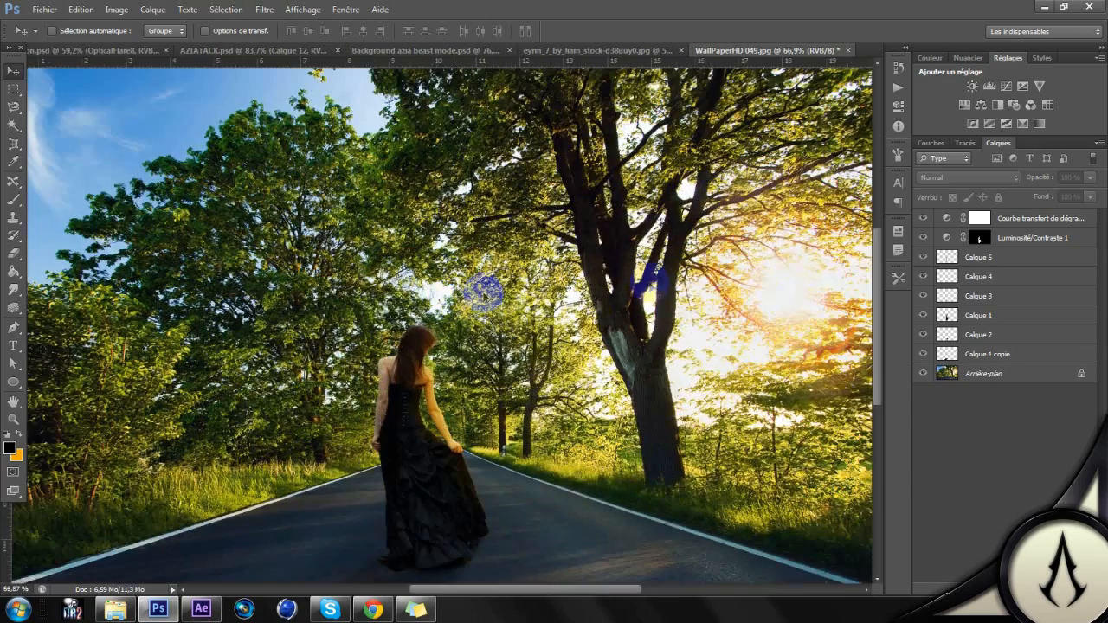
# Step: Change the gradient map adjustment layer's gradient to the black-to-white preset
pyautogui.doubleClick(947, 218)
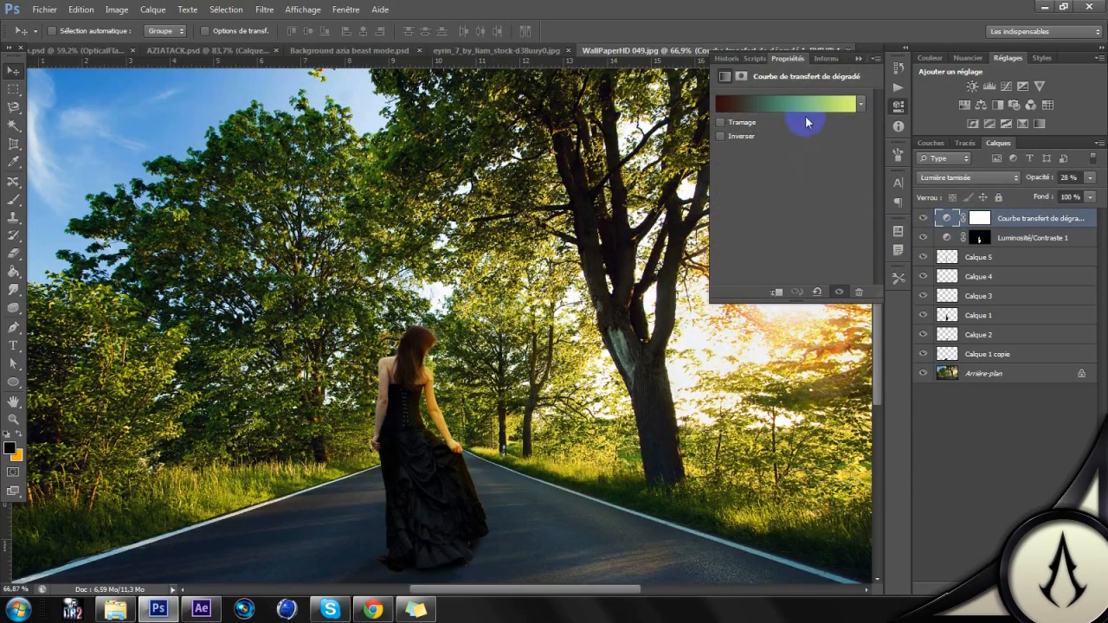
pyautogui.click(801, 116)
pyautogui.click(814, 53)
pyautogui.click(1066, 39)
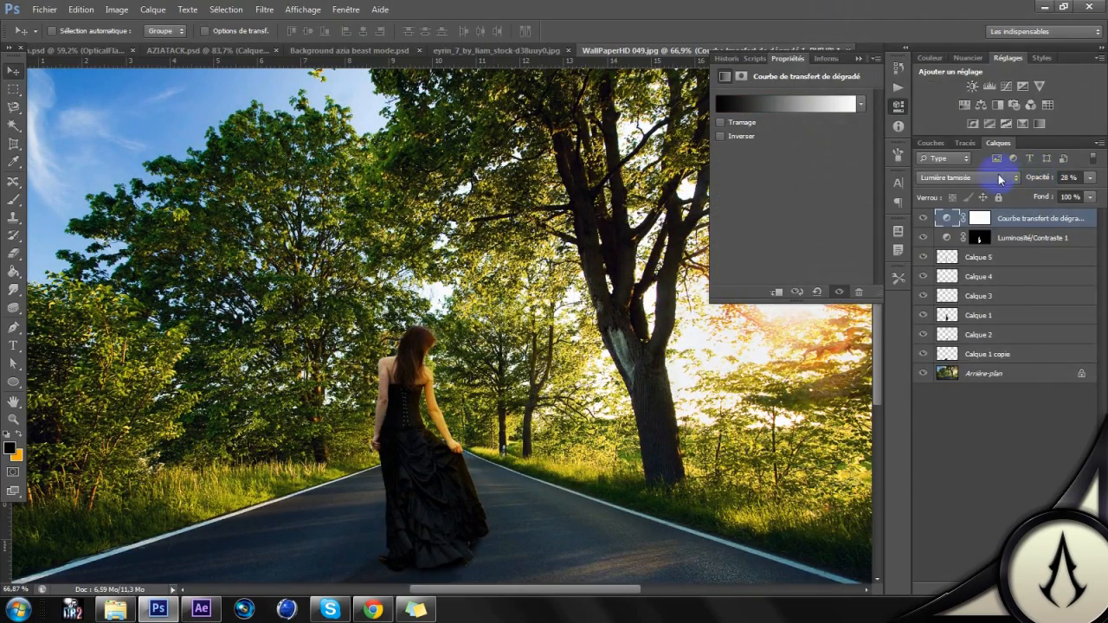
# Step: Set the gradient map layer's blend mode to Normal and its opacity to 100%, then deselect the layer and check the whole composite
pyautogui.click(1000, 179)
pyautogui.click(957, 192)
pyautogui.click(945, 219)
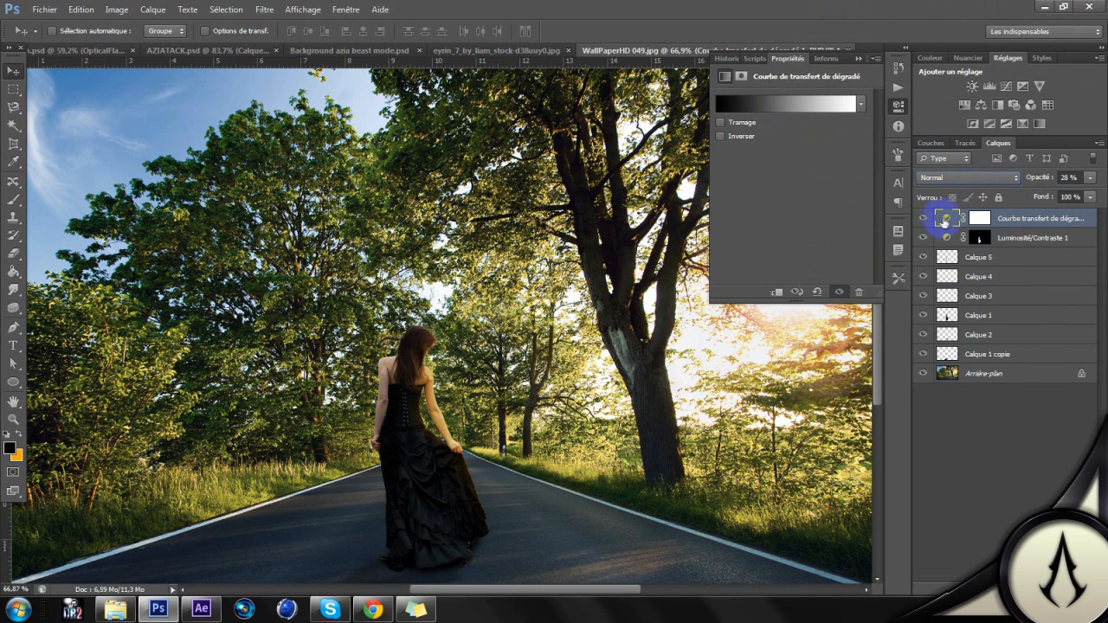
pyautogui.click(1090, 177)
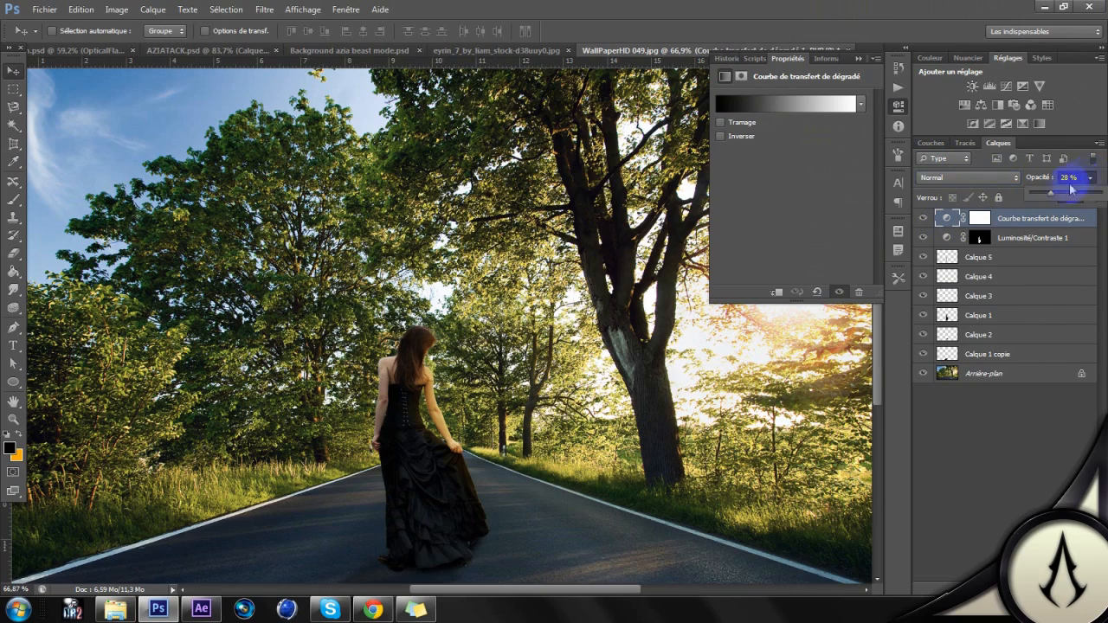
pyautogui.moveTo(1102, 196); pyautogui.dragTo(1103, 198)
pyautogui.click(1036, 486)
pyautogui.scroll(-5, 370, 219)
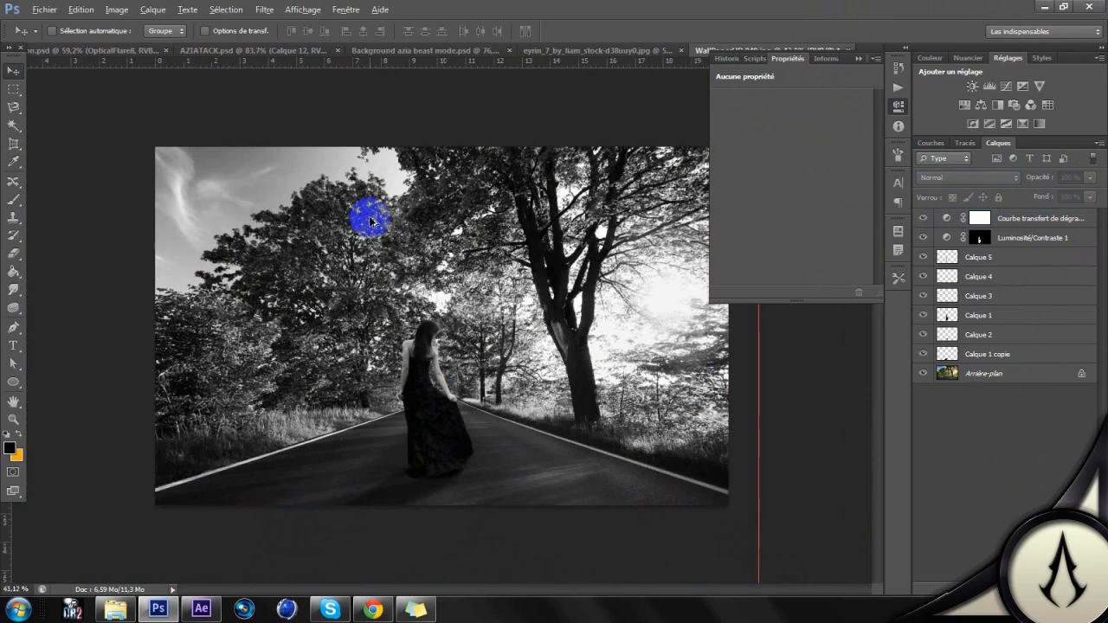
# Step: Set the gradient map layer's blend mode to Superposition and check the effect around the woman
pyautogui.click(998, 216)
pyautogui.click(1004, 177)
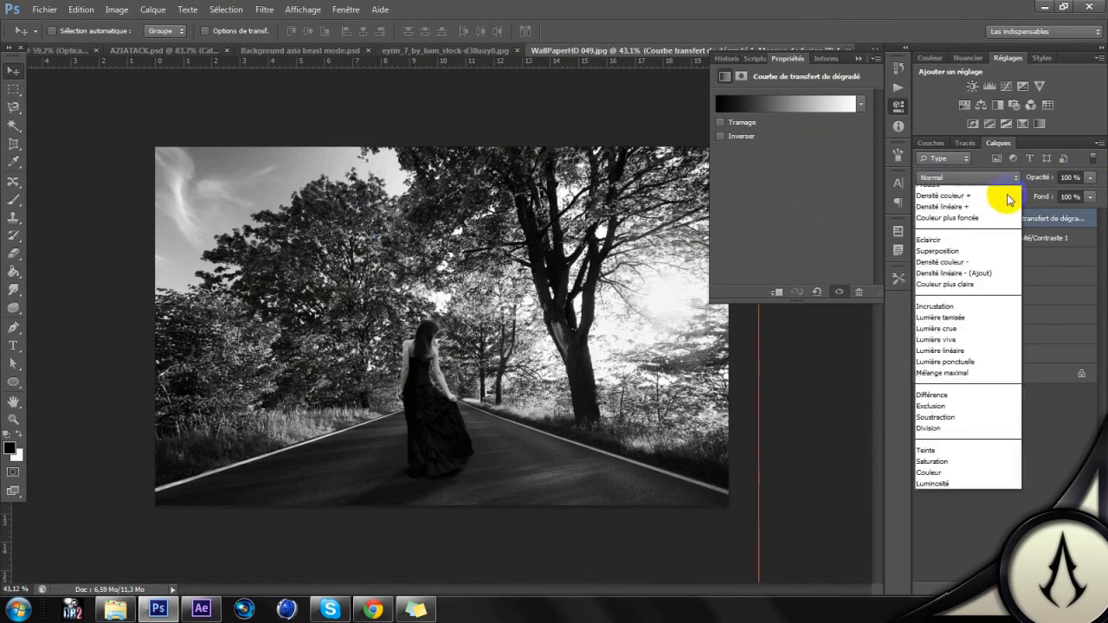
pyautogui.click(958, 303)
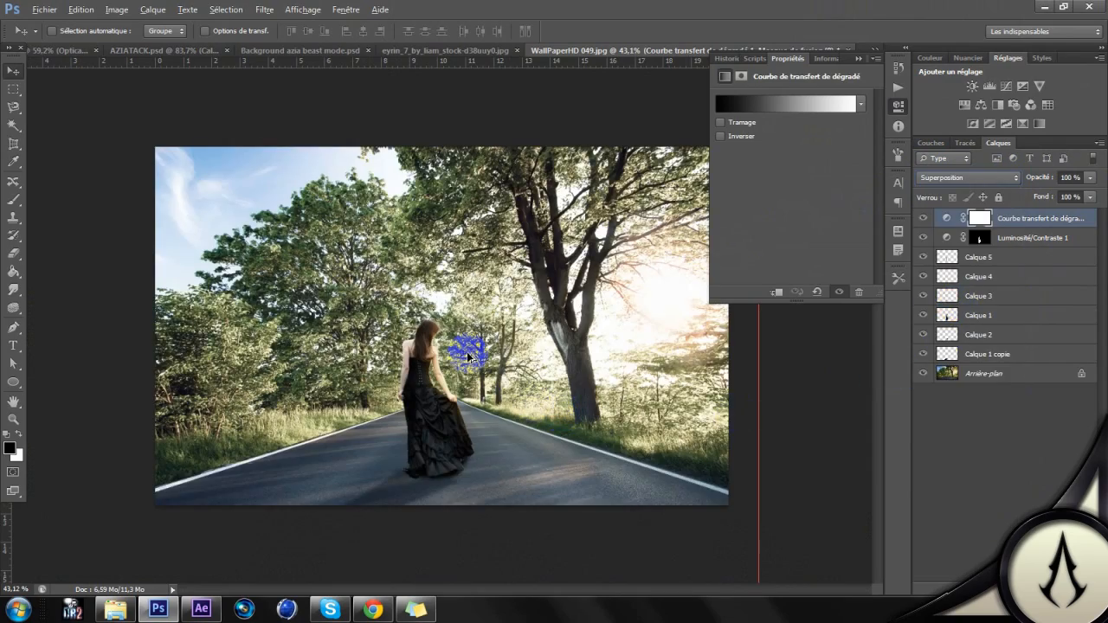
pyautogui.scroll(5, 415, 381)
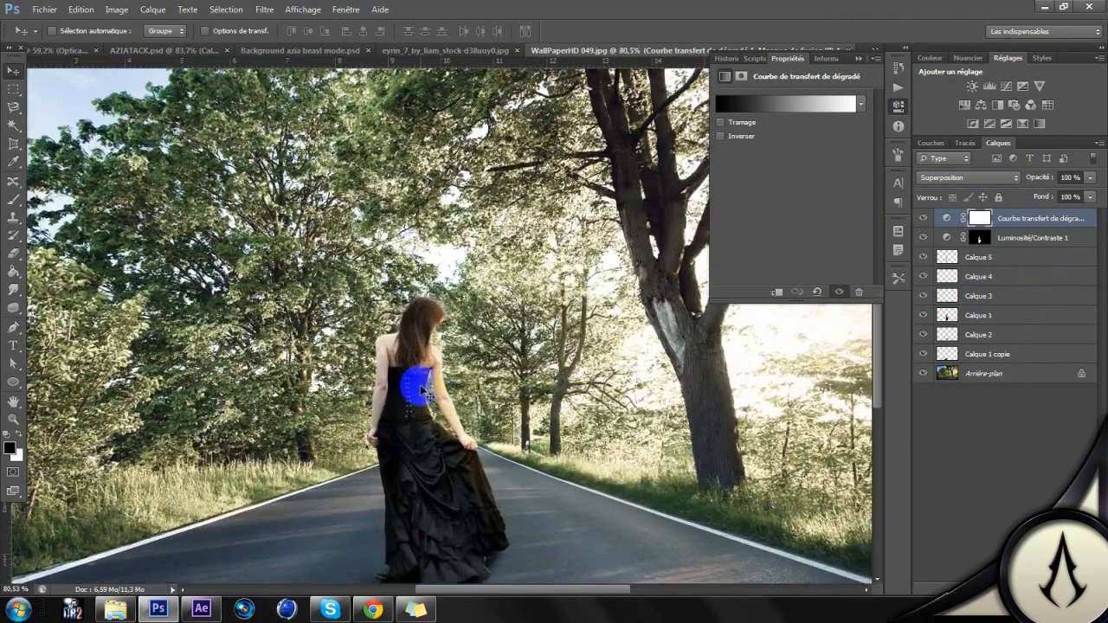